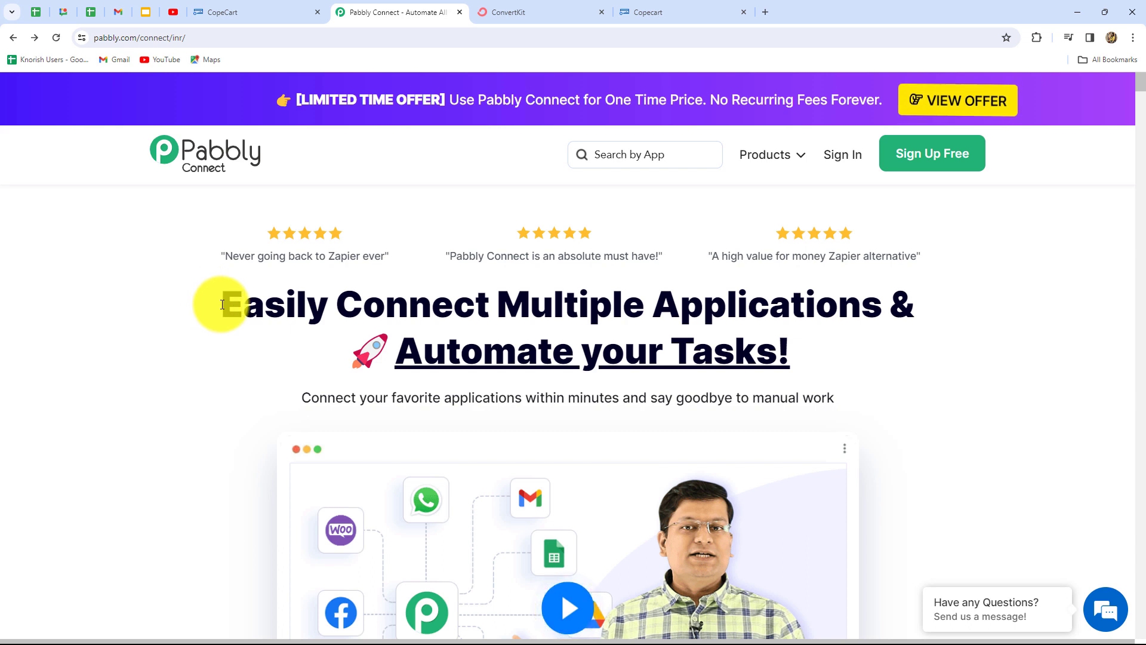
- Sign in to the Pabbly account from the homepage
left_click_drag(221, 303, 825, 358)
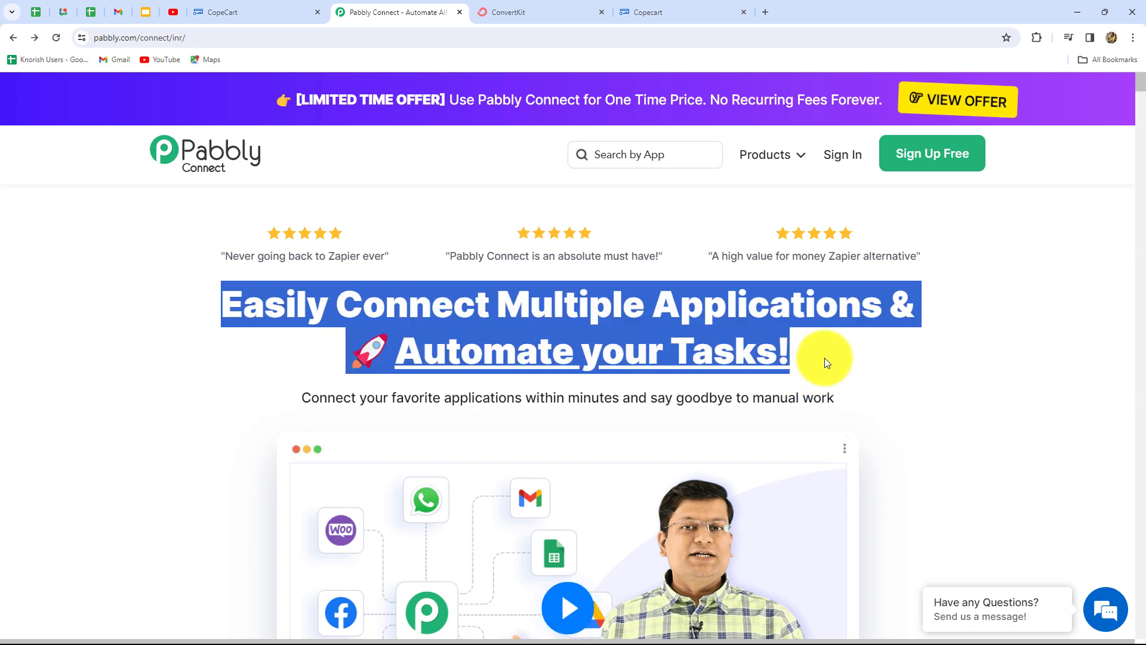
left_click(825, 358)
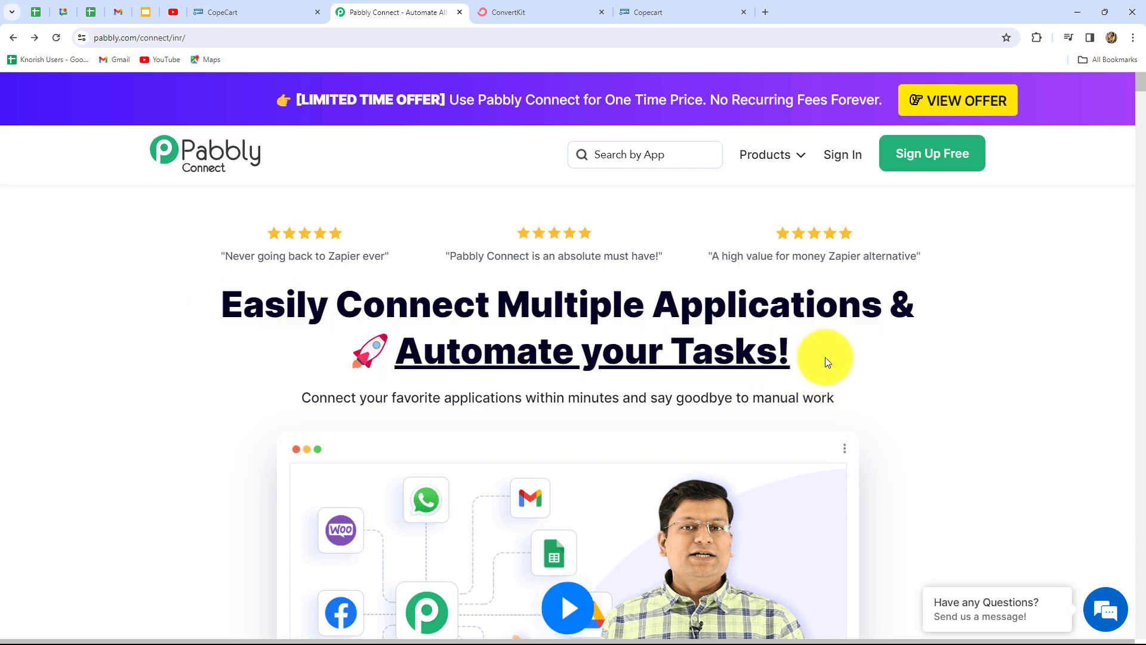
left_click(836, 159)
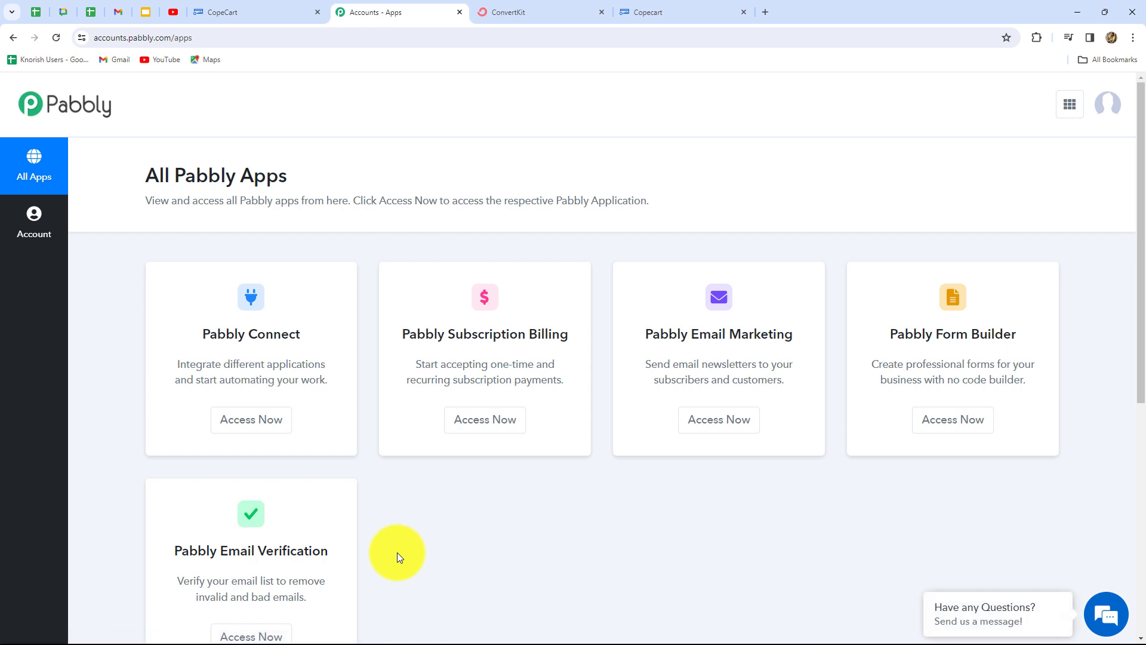
- Open the Pabbly Connect dashboard from All Pabbly Apps and review its empty Home
left_click_drag(199, 335, 320, 339)
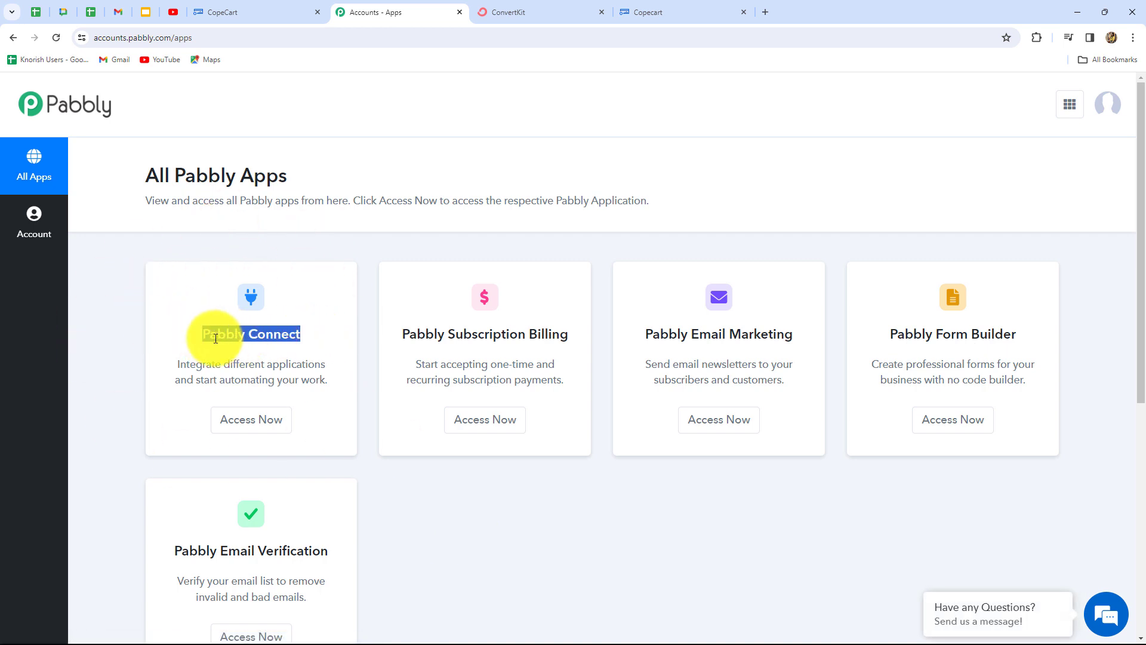
left_click(244, 424)
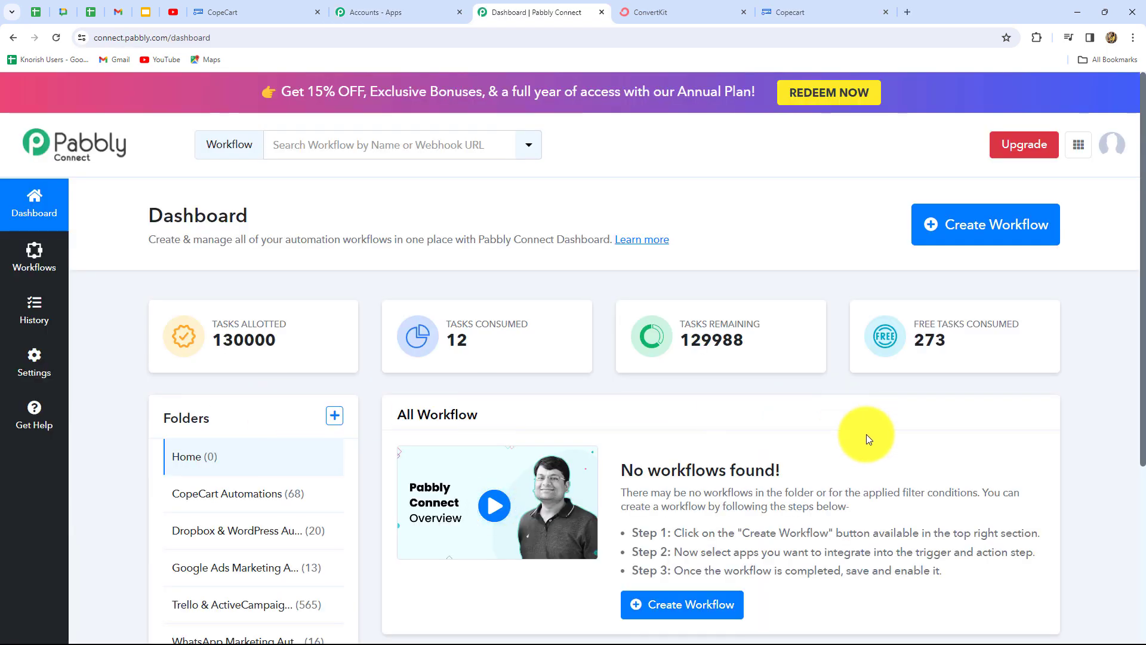
scroll(865, 434, "down", 4)
scroll(865, 434, "up", 3)
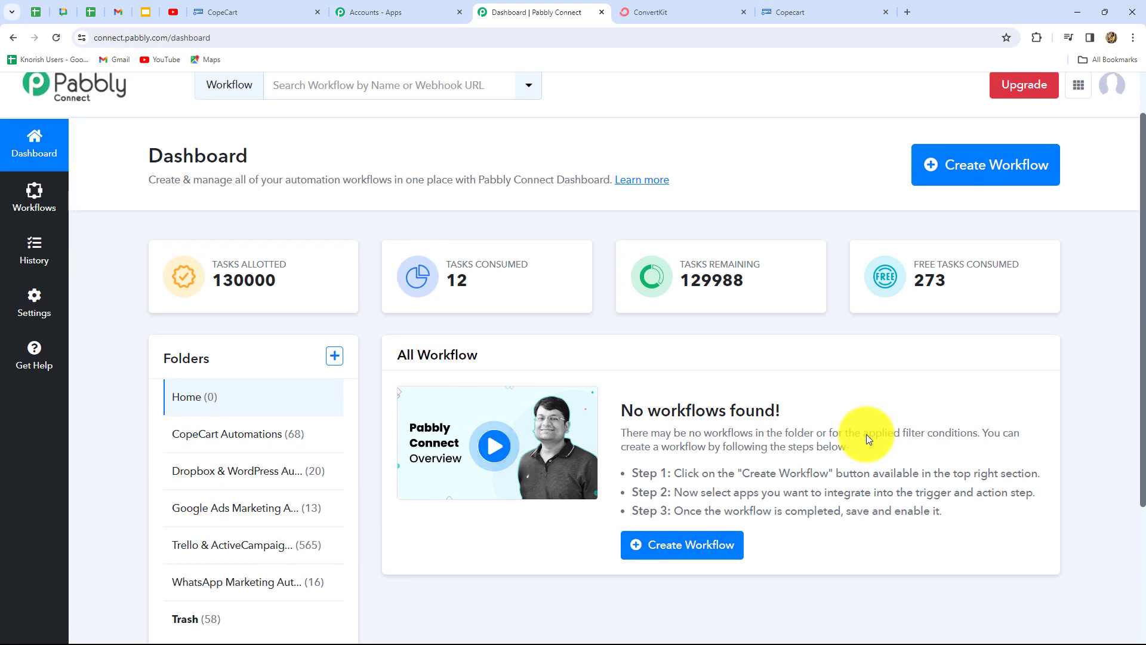
scroll(865, 435, "down", 1)
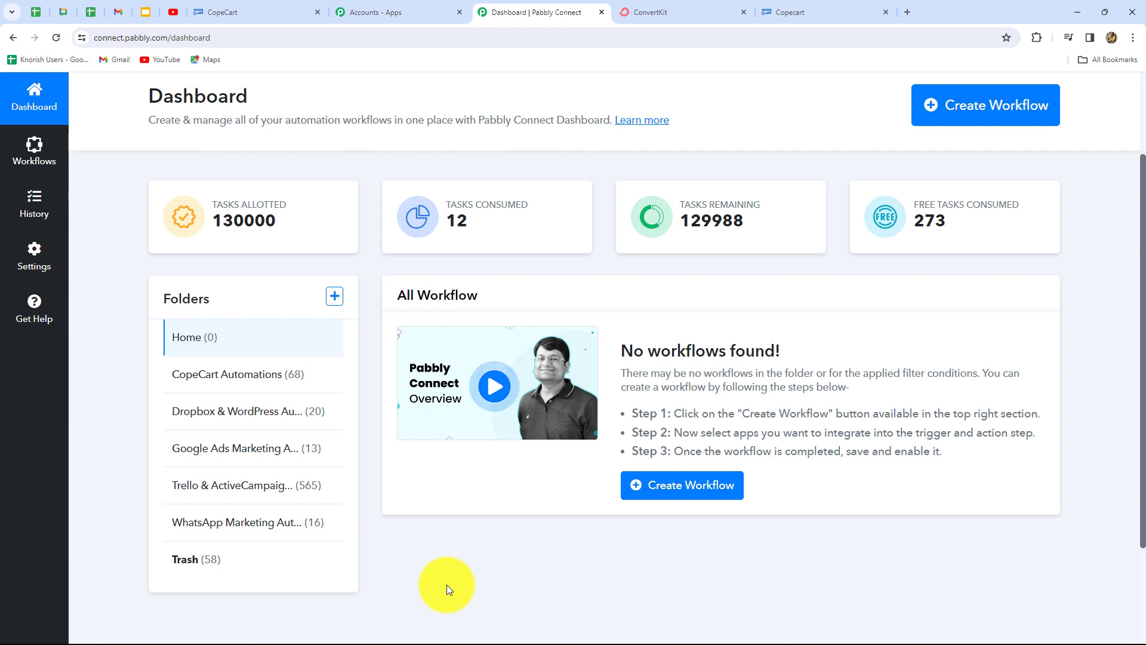
scroll(842, 417, "up", 2)
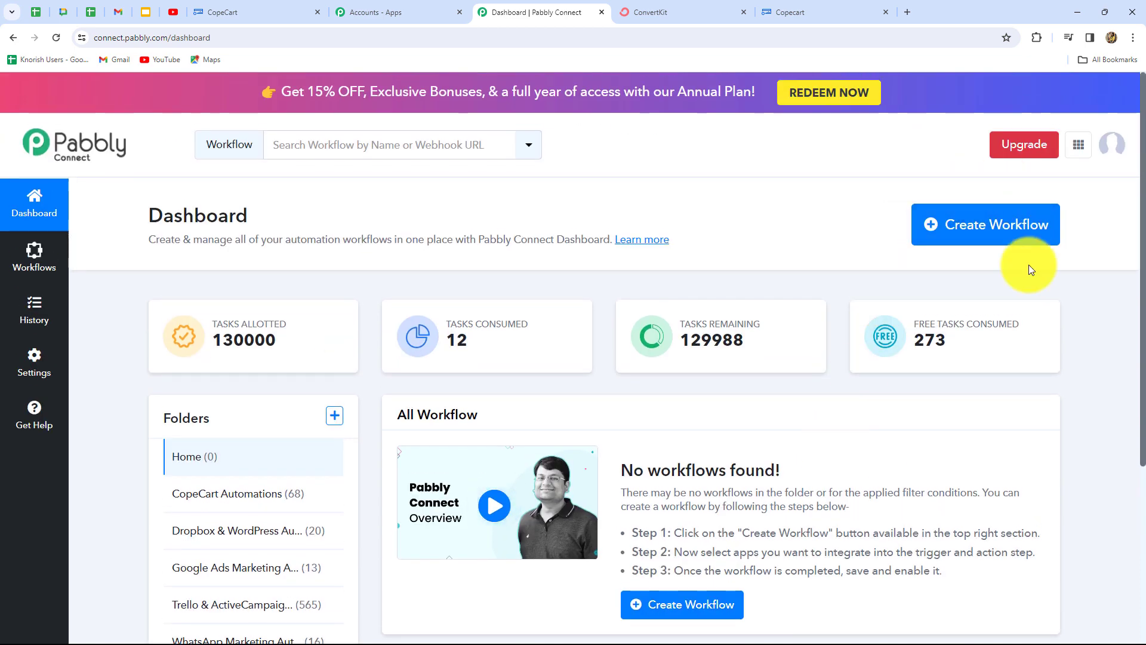
- Create workflow 'Create ConvertKit Subscriber for CopeCart Payment' in the CopeCart Automations folder
left_click(976, 233)
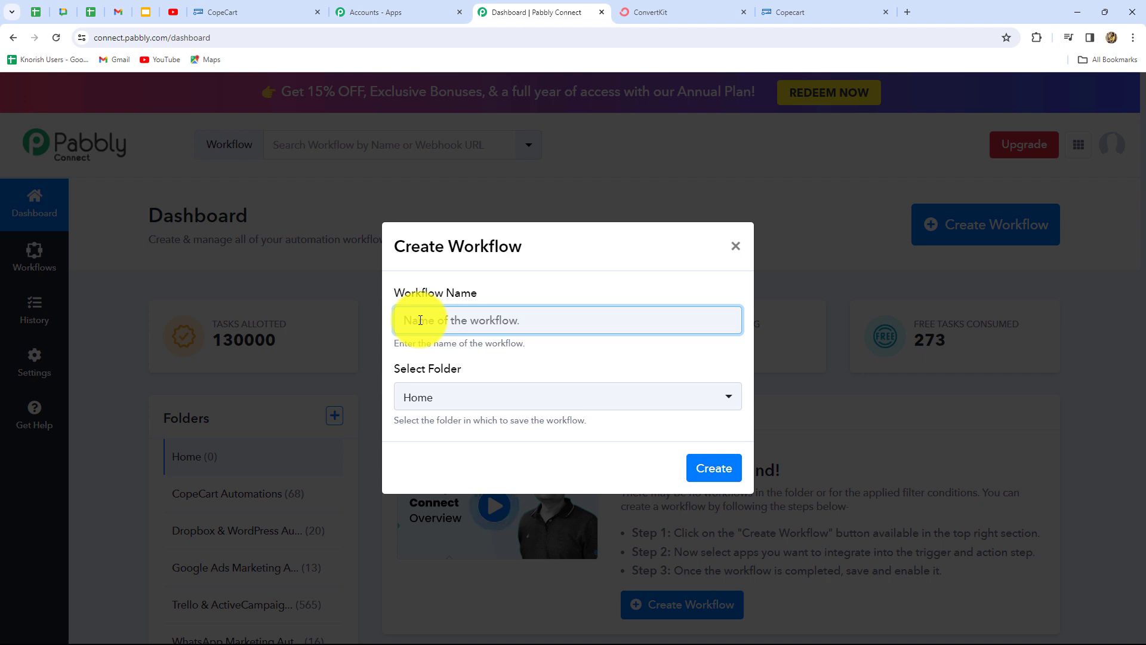
type("Create ConvertKit Subscriber for CopeCart Payment")
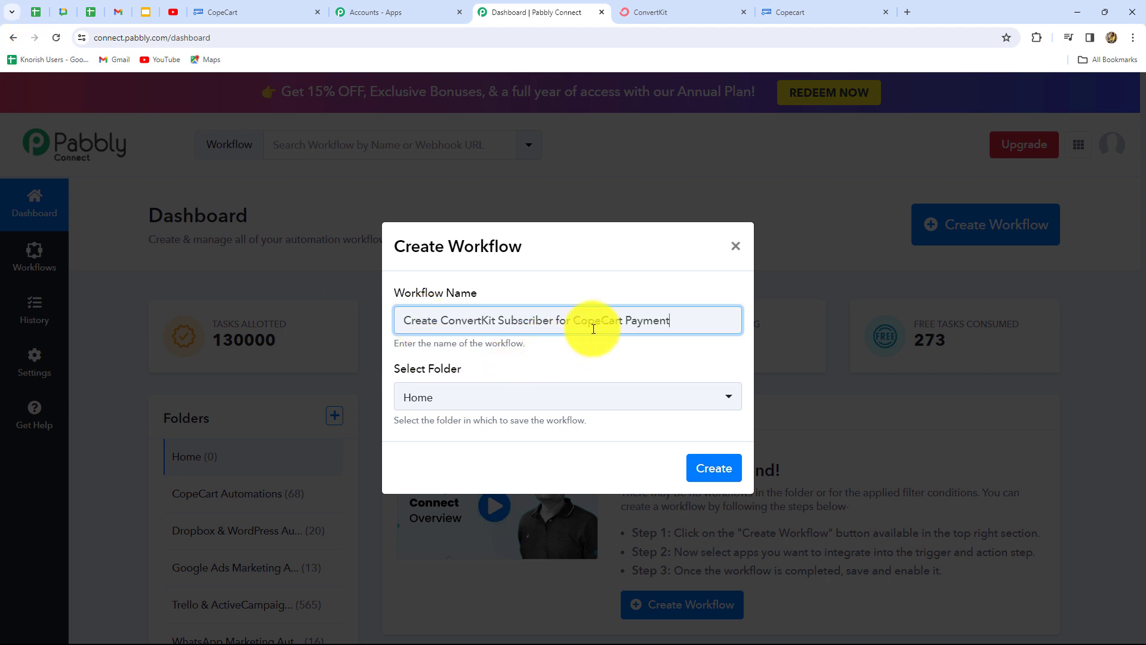
left_click(568, 398)
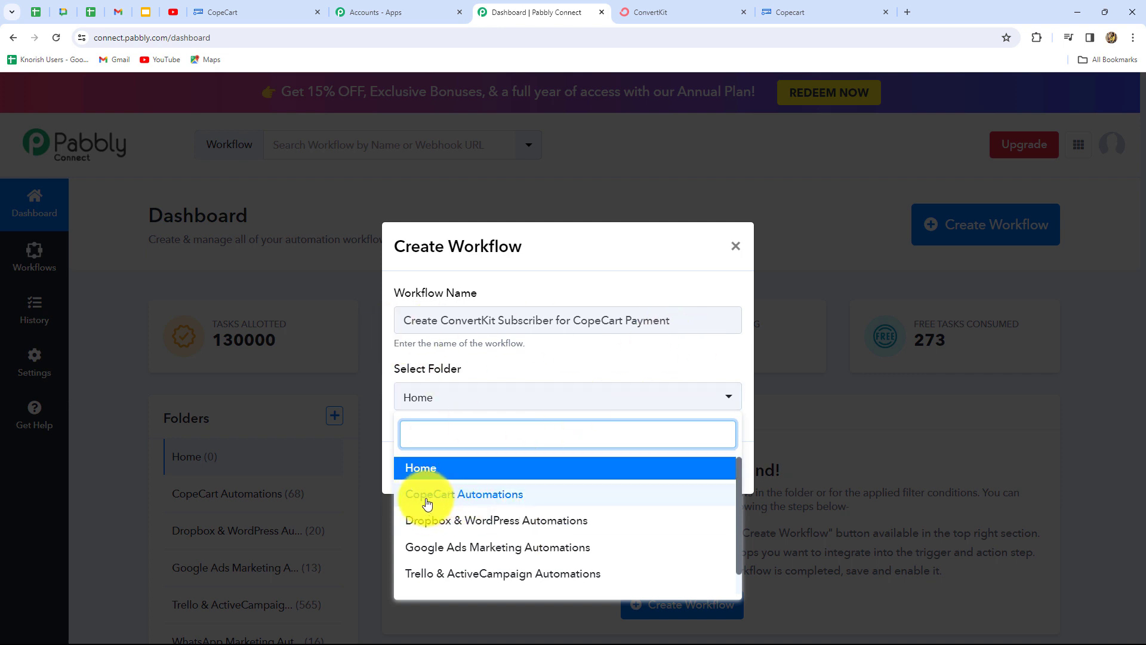
left_click(474, 500)
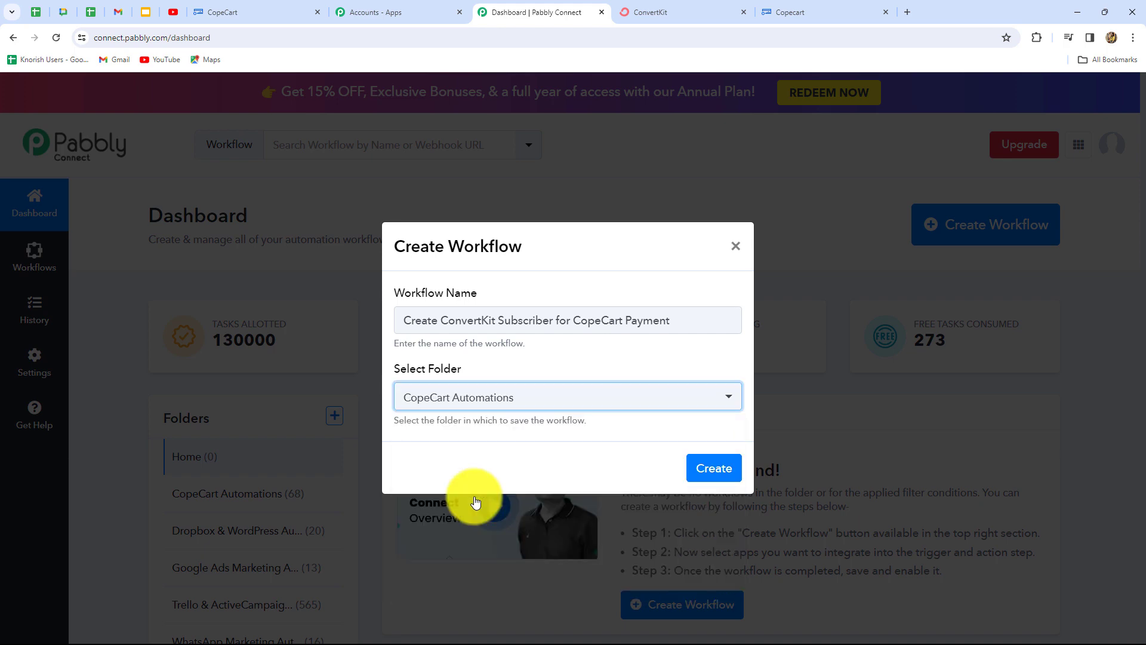
left_click(711, 467)
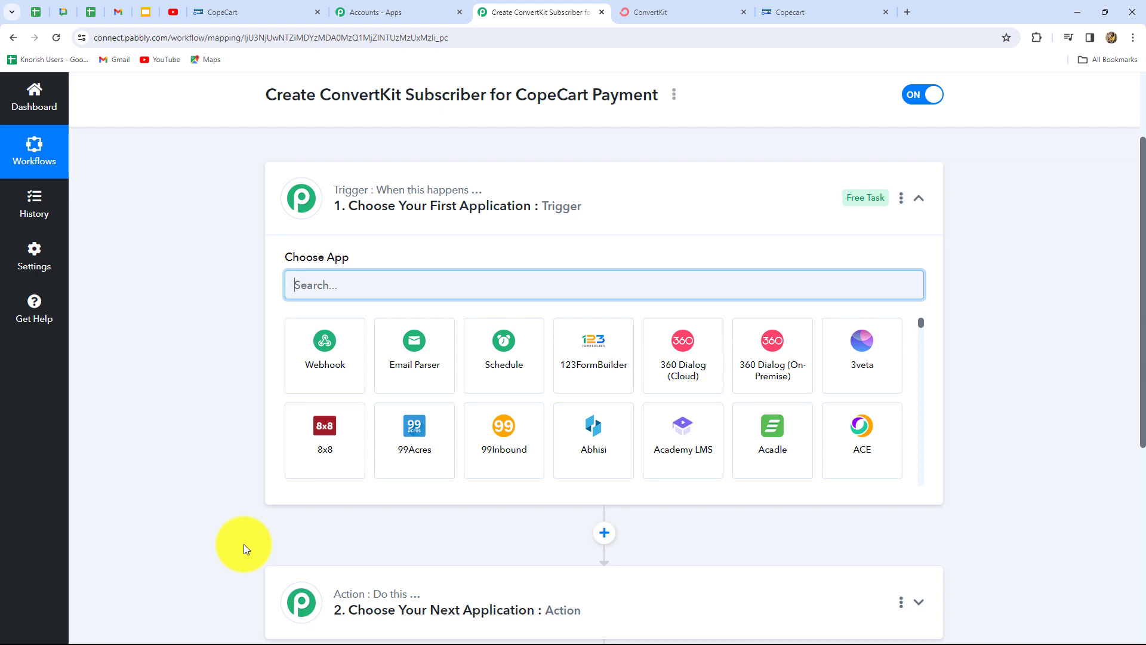
- Scroll through the new workflow's unconfigured Trigger and empty Action steps
scroll(243, 543, "down", 2)
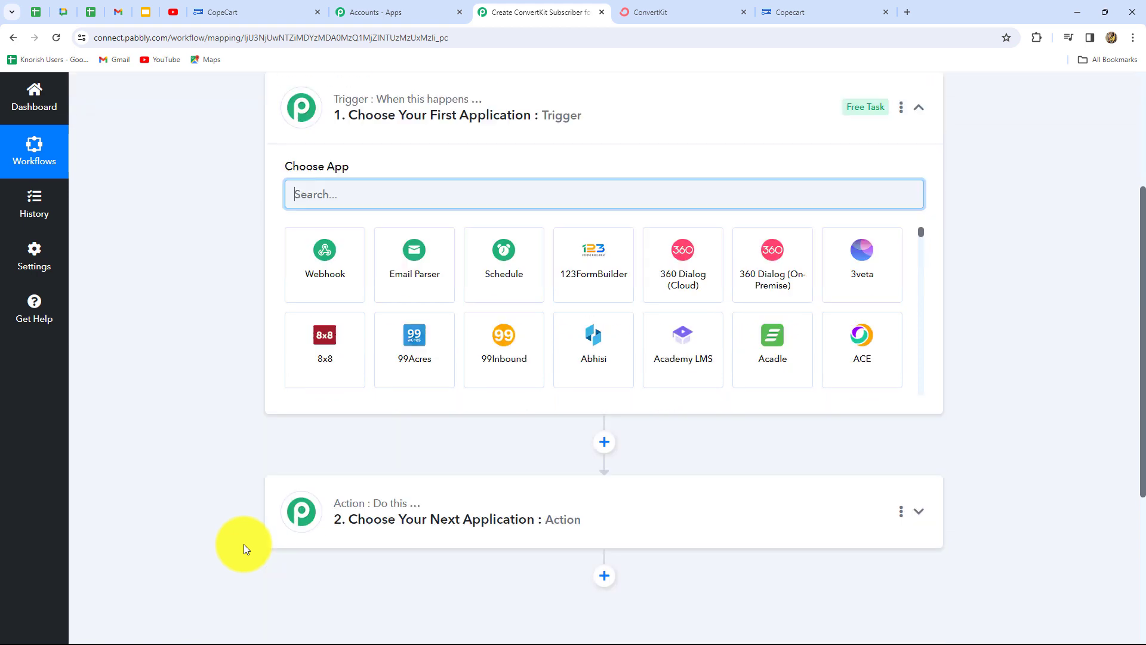
scroll(244, 543, "up", 2)
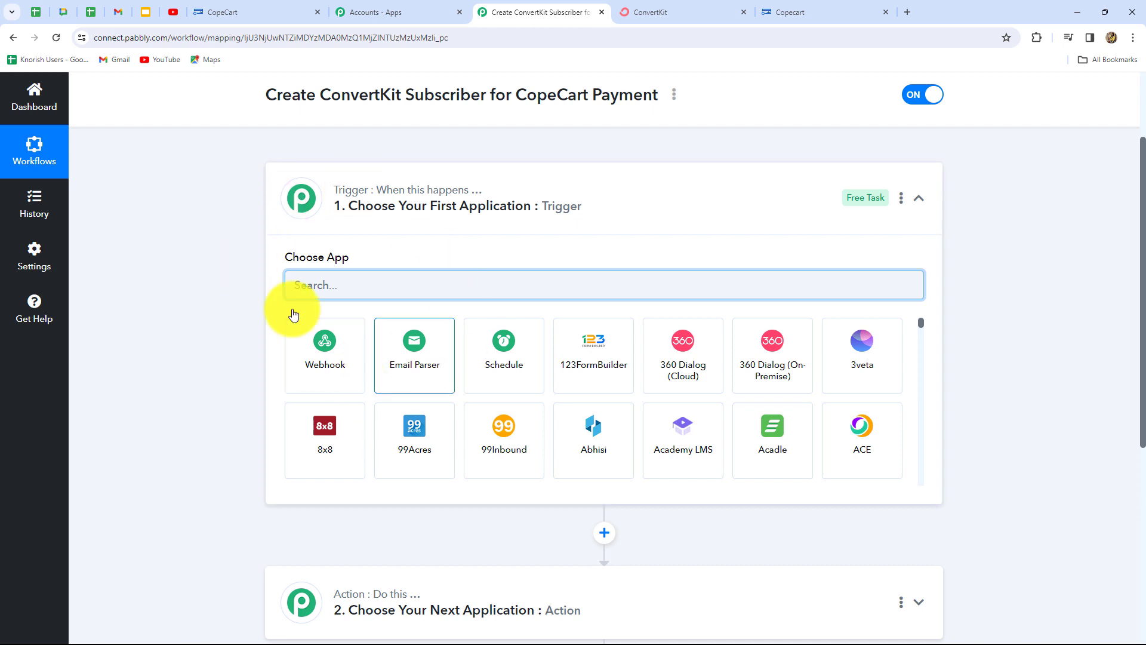
scroll(589, 286, "down", 2)
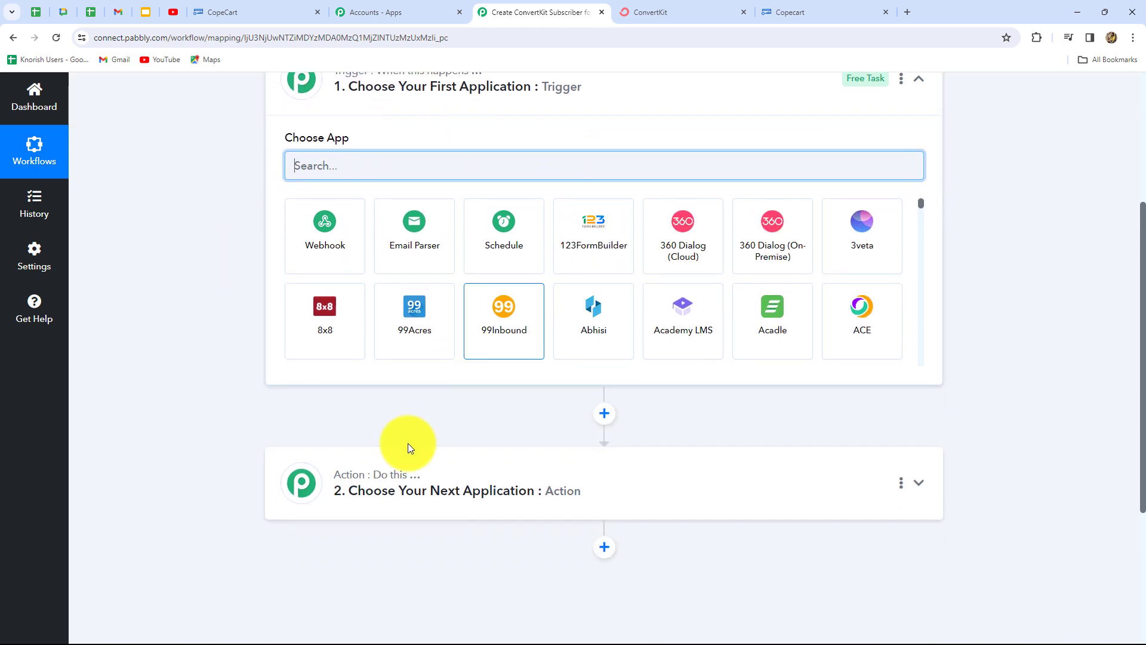
scroll(637, 518, "up", 2)
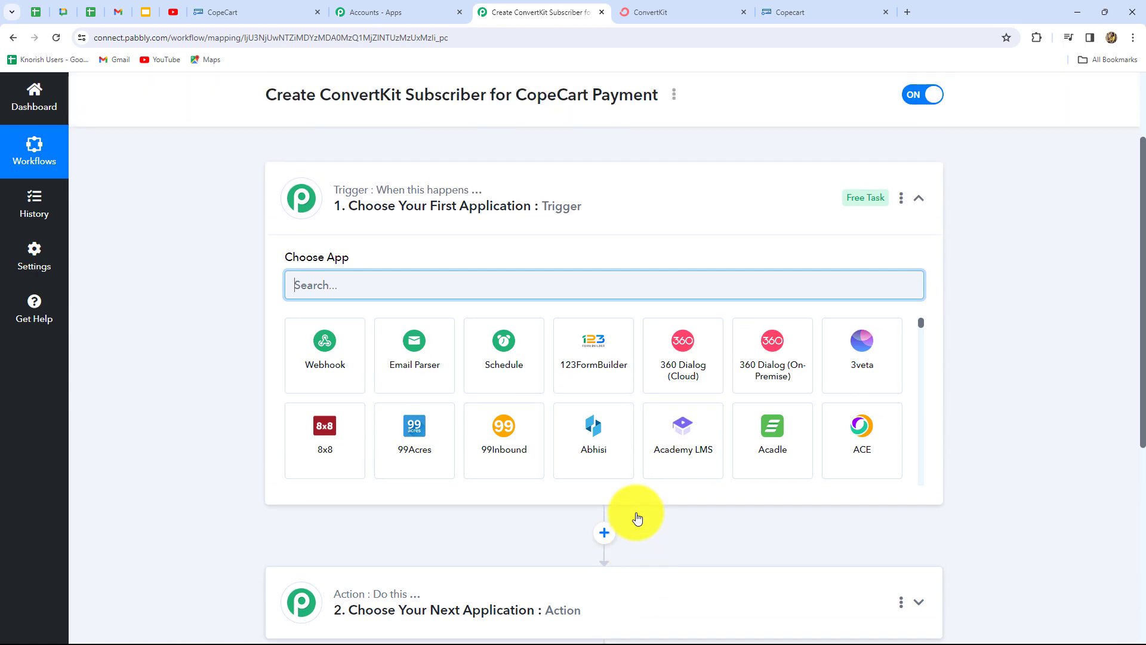
scroll(635, 512, "down", 3)
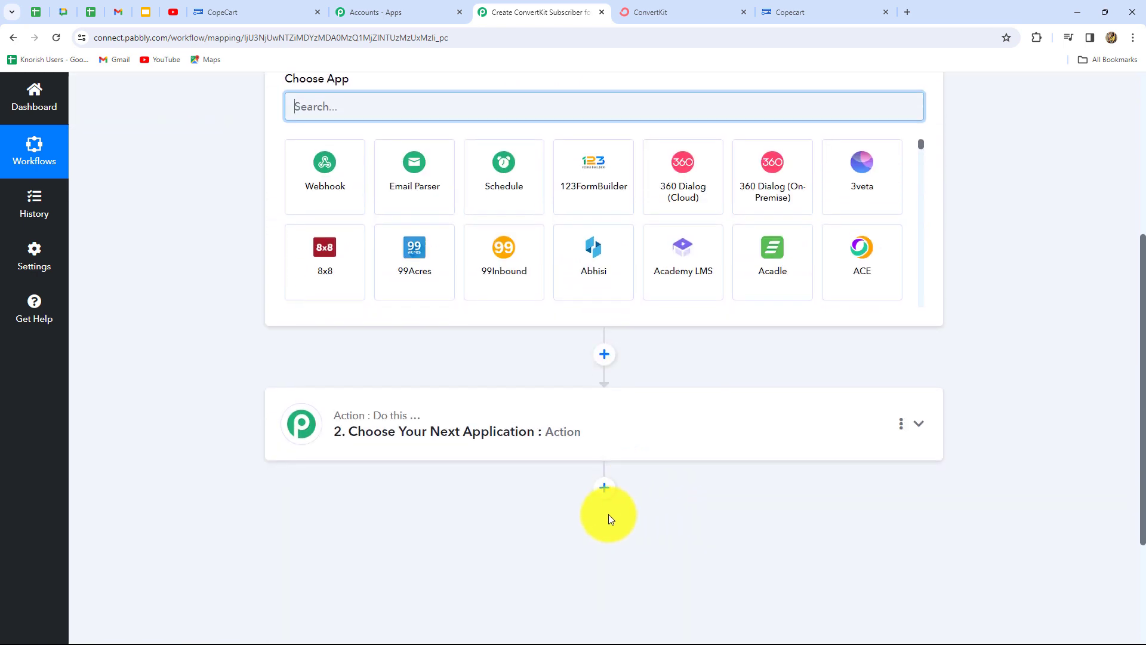
scroll(608, 514, "up", 3)
scroll(208, 396, "down", 3)
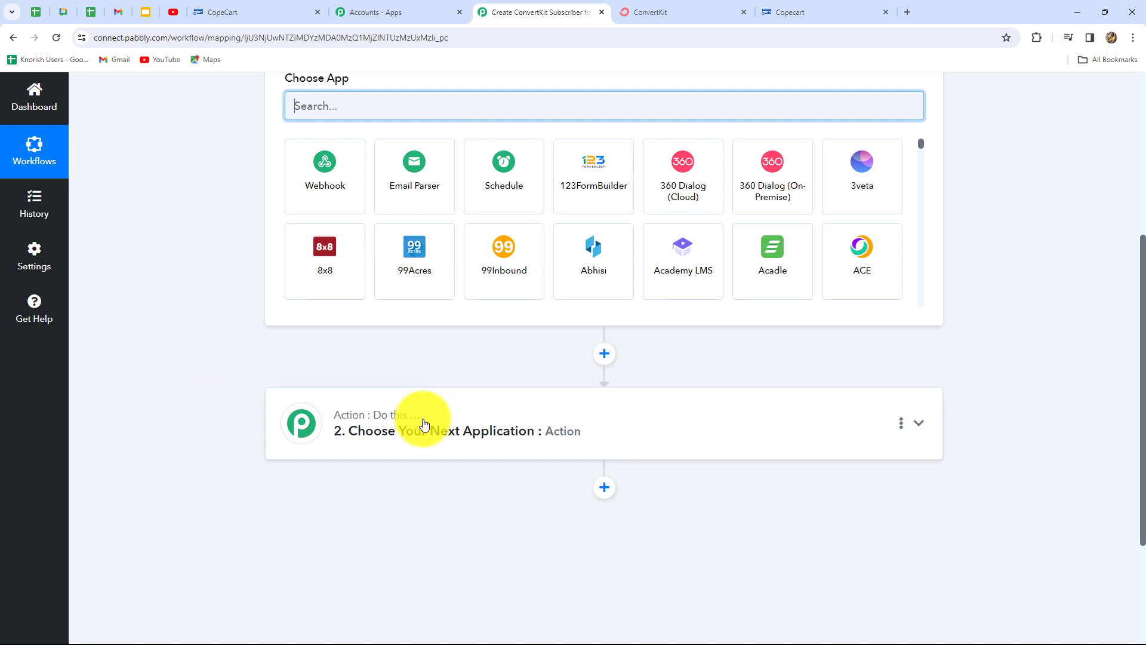
scroll(427, 422, "up", 3)
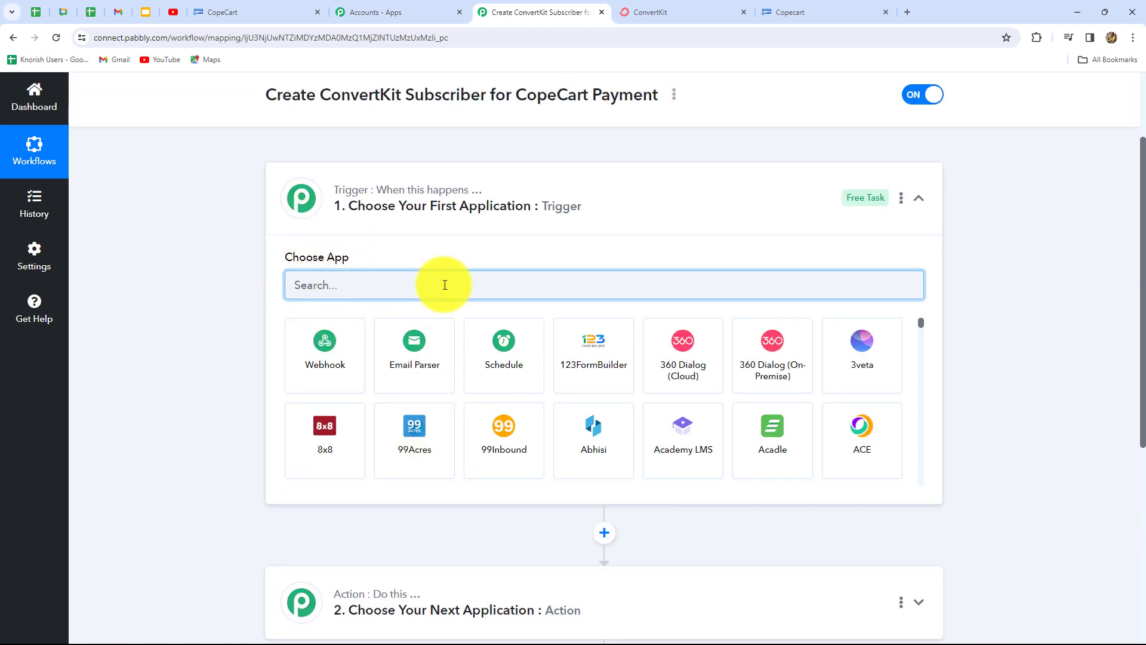
scroll(293, 471, "down", 2)
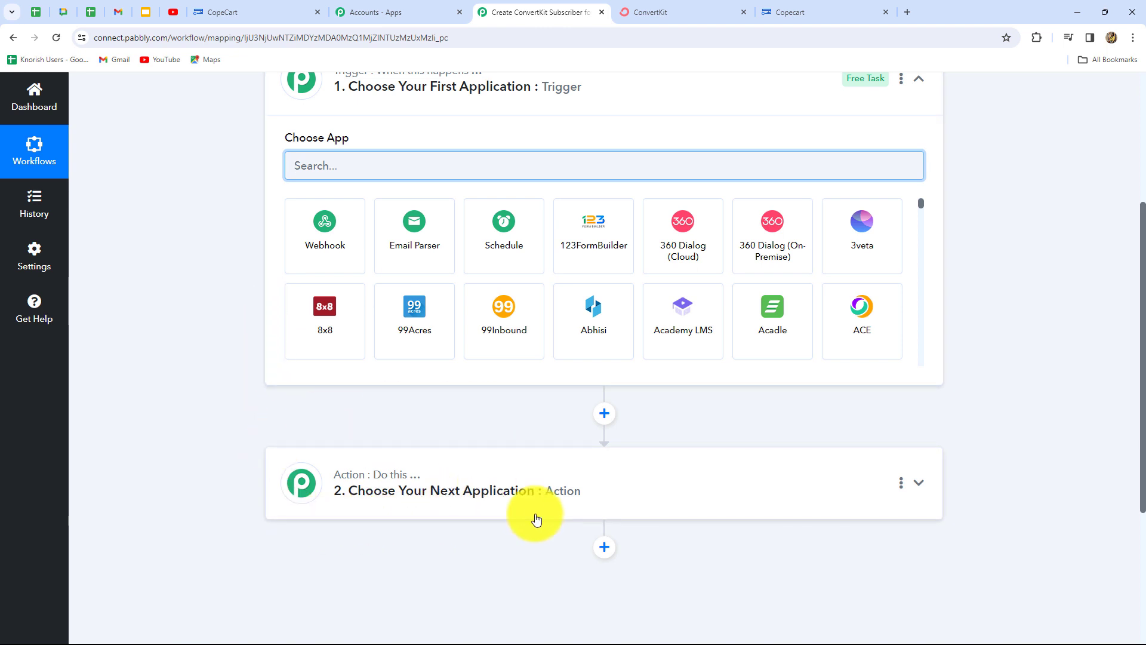
scroll(536, 519, "down", 1)
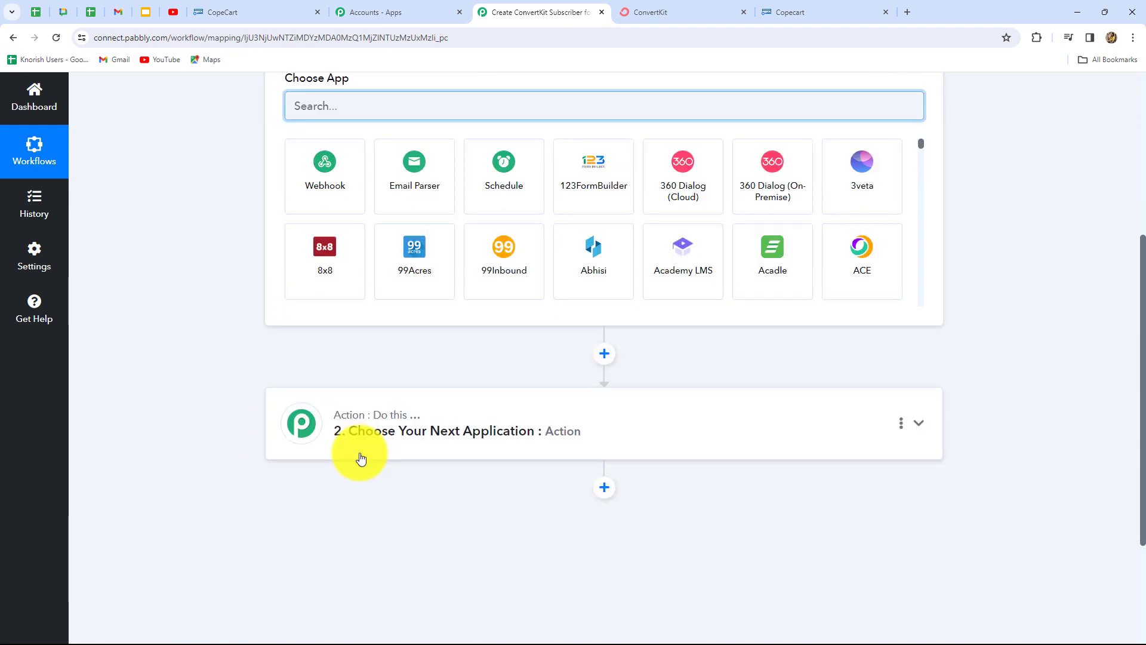
scroll(243, 191, "up", 2)
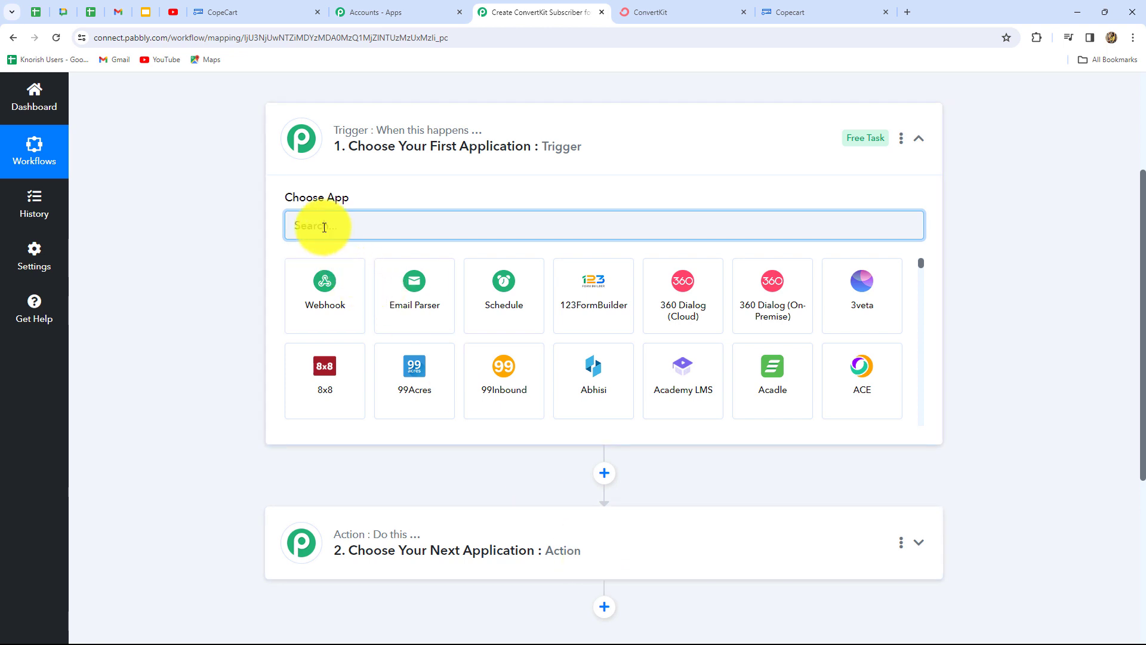
- Set the trigger app to CopeCart with the Instant Payment Notification event
type("Cope")
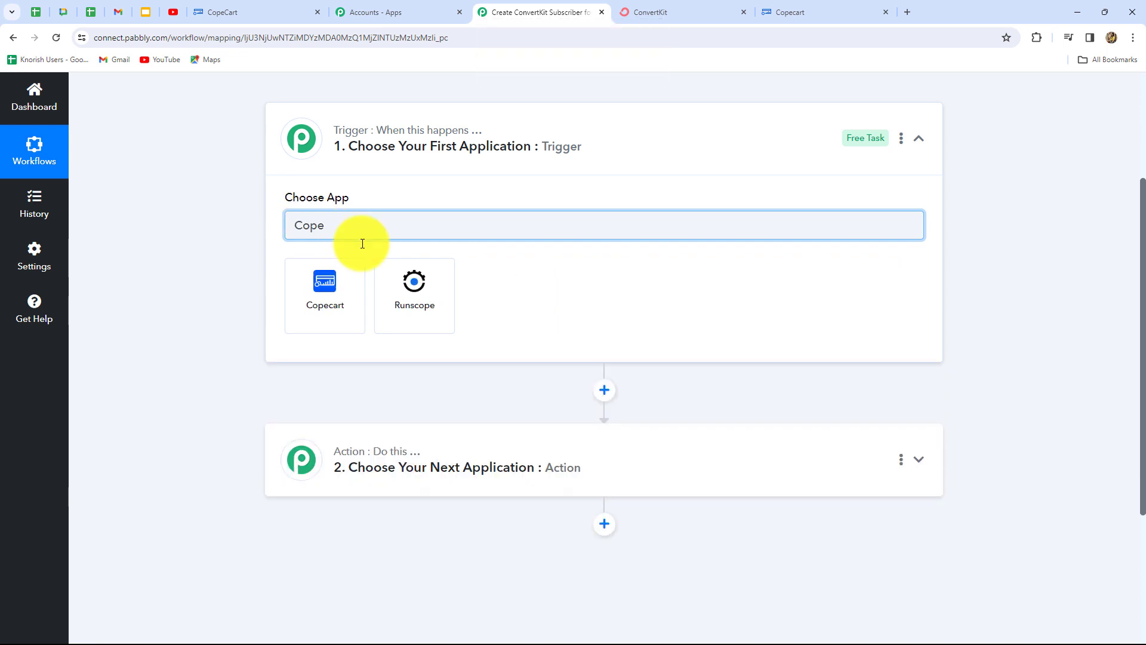
left_click(347, 303)
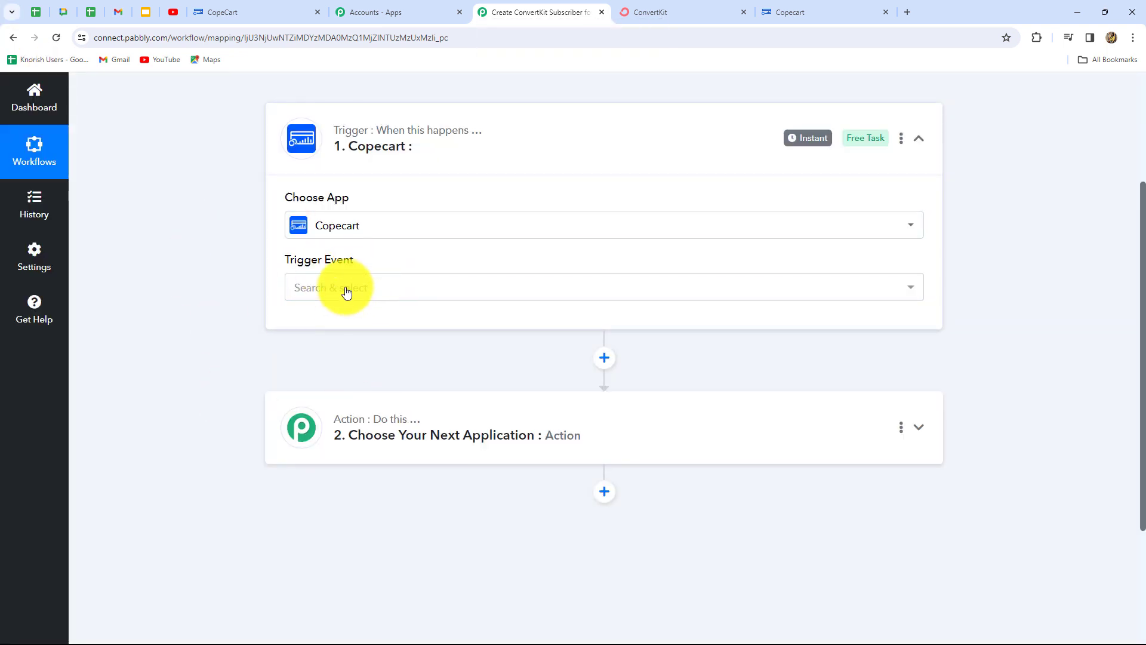
left_click(346, 289)
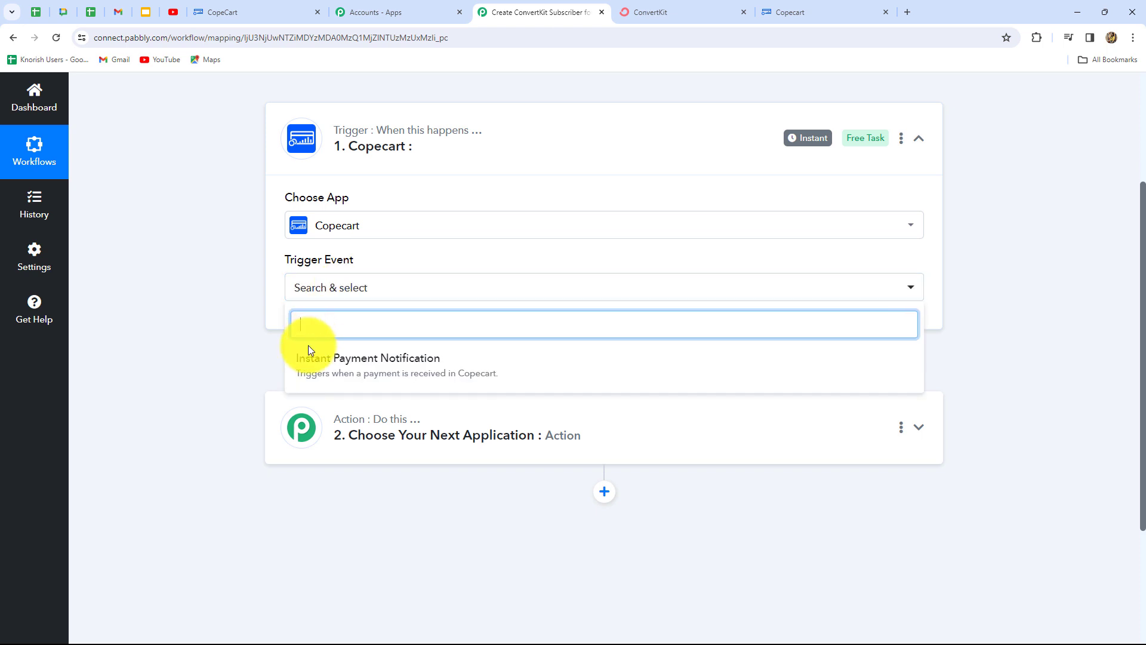
left_click(392, 367)
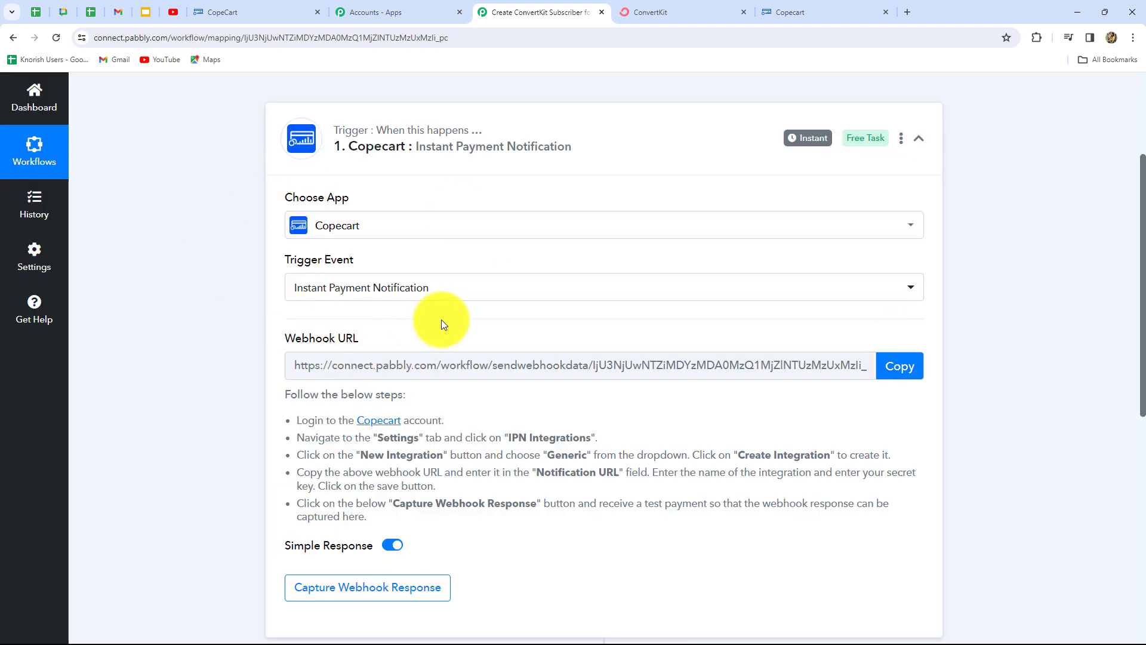
- Review the webhook setup steps, copy the CopeCart webhook URL, and go to CopeCart
scroll(442, 320, "down", 3)
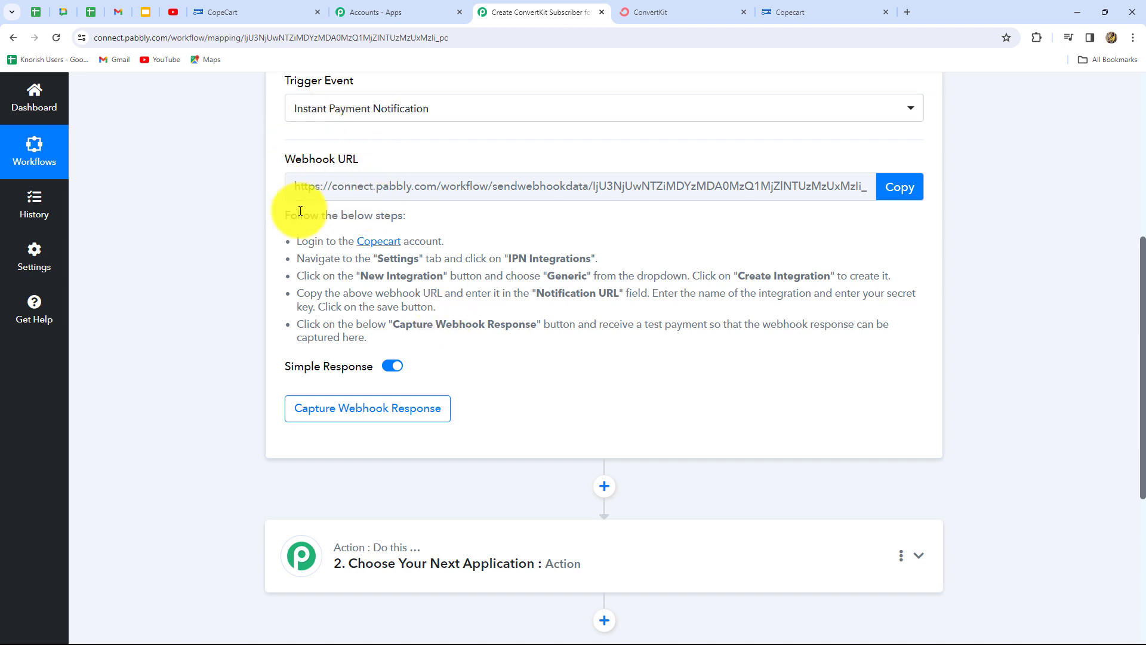
mouse_move(297, 169)
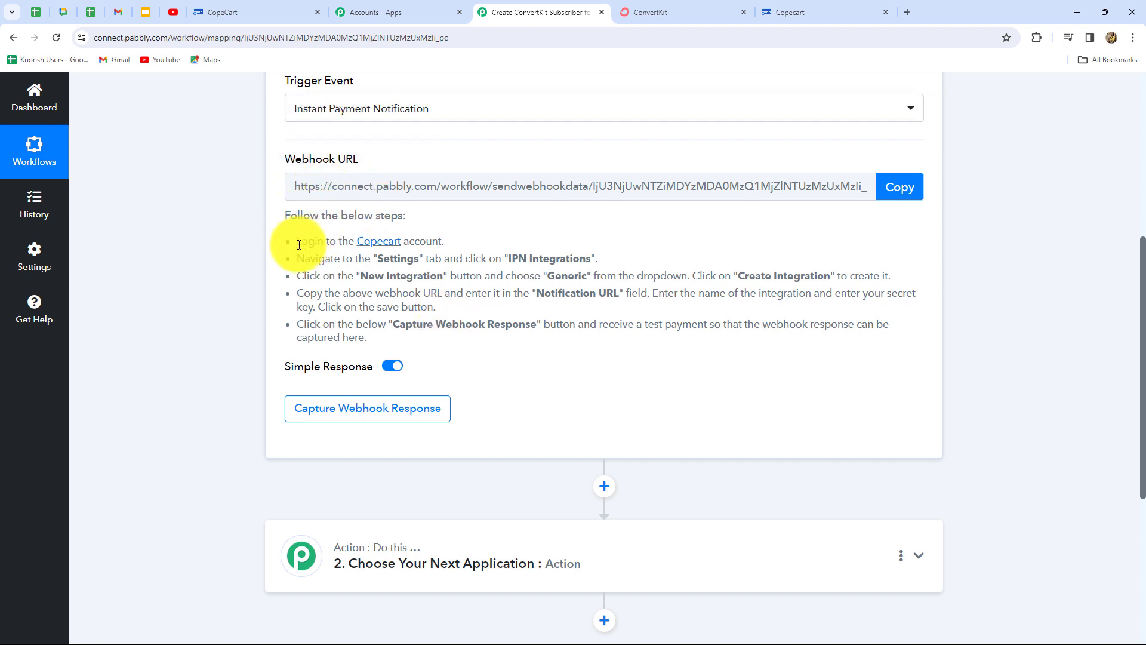
left_click_drag(290, 238, 512, 352)
left_click(518, 350)
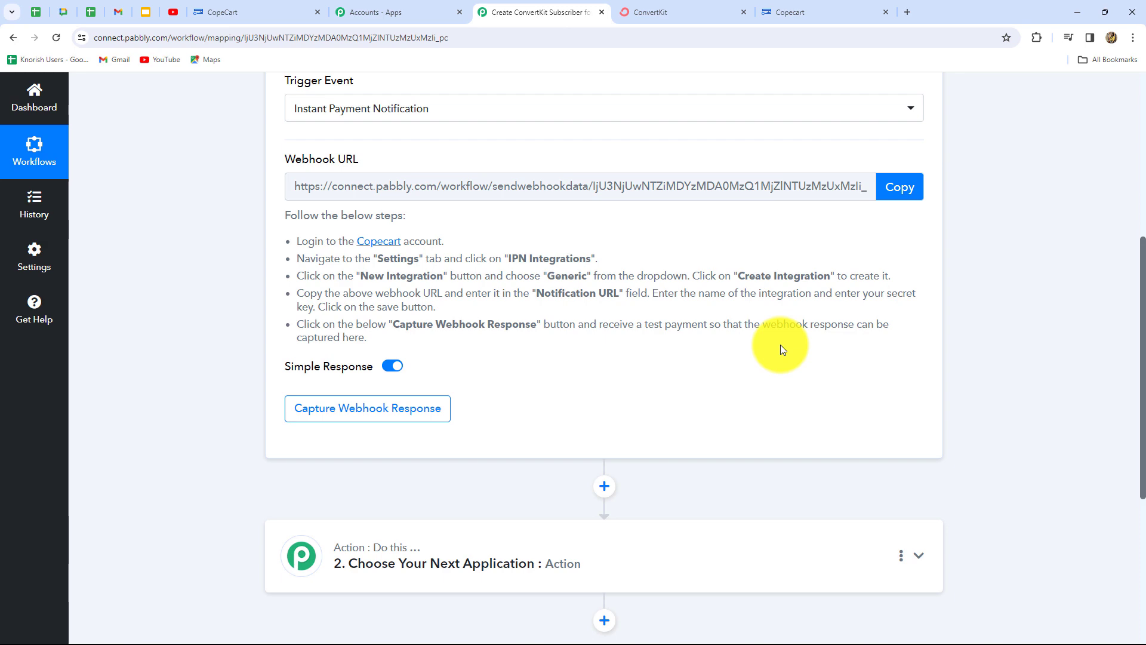
scroll(782, 349, "up", 4)
scroll(782, 349, "down", 4)
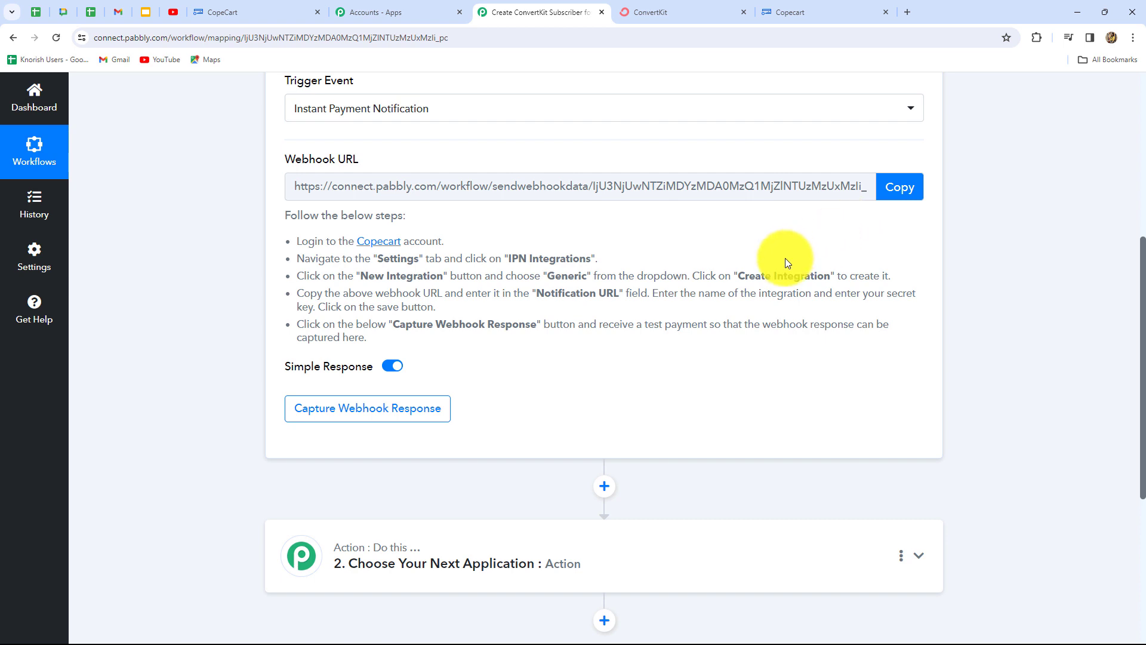
left_click(900, 189)
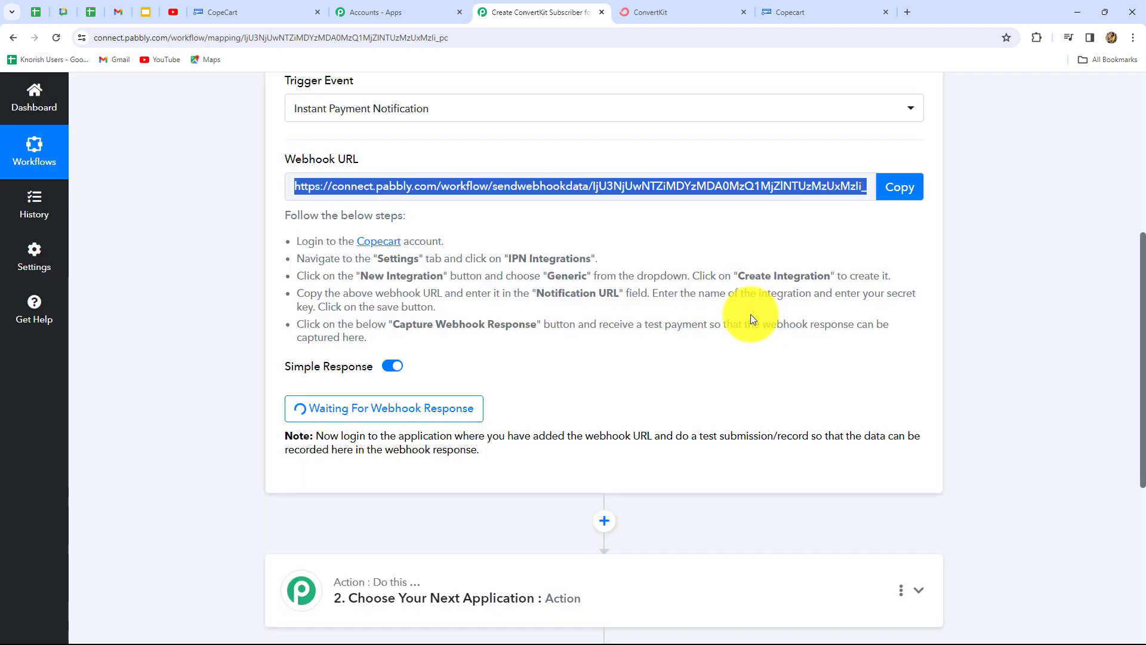
left_click(779, 9)
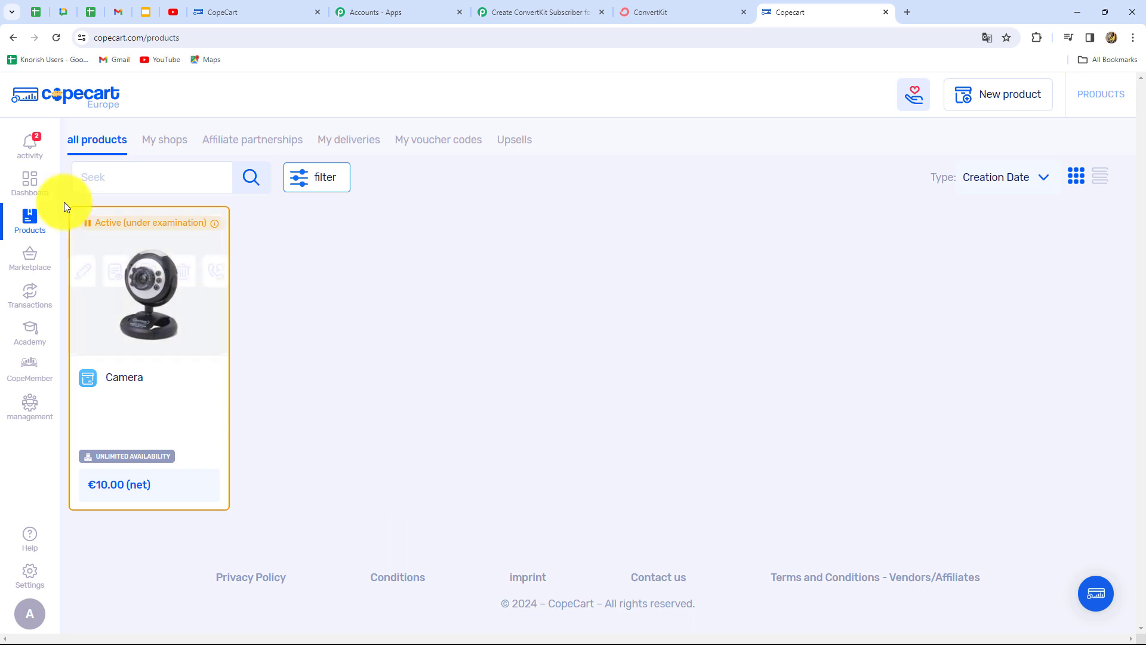
- Start a new Generic integration from CopeCart's Settings > IPN connections page
mouse_move(30, 537)
mouse_move(26, 576)
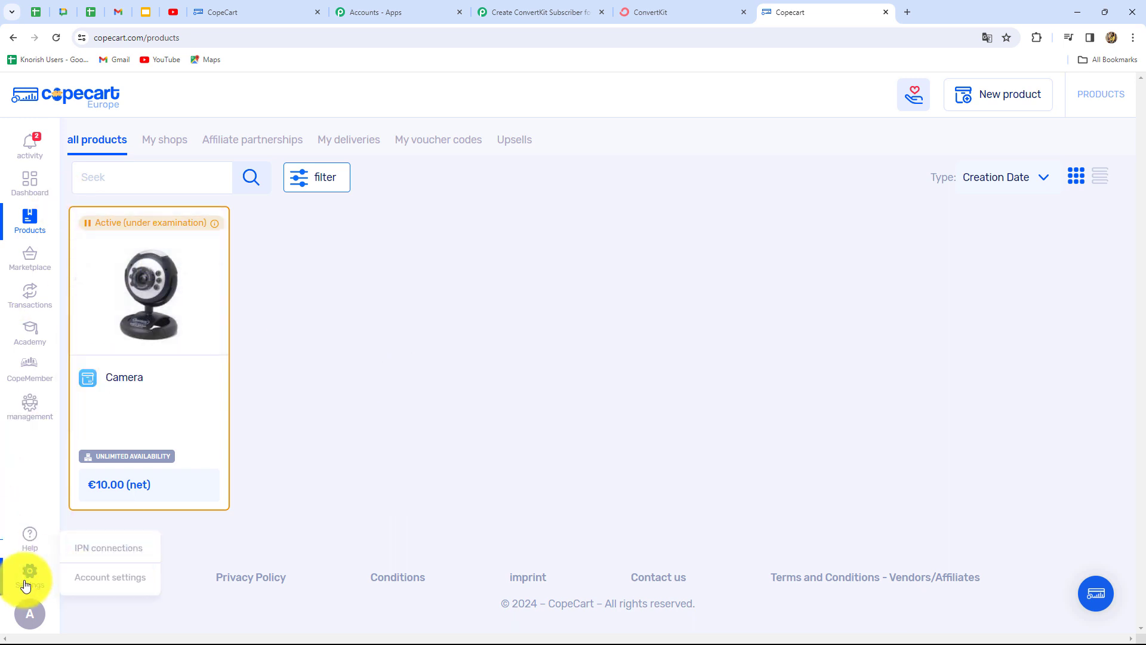
left_click(114, 549)
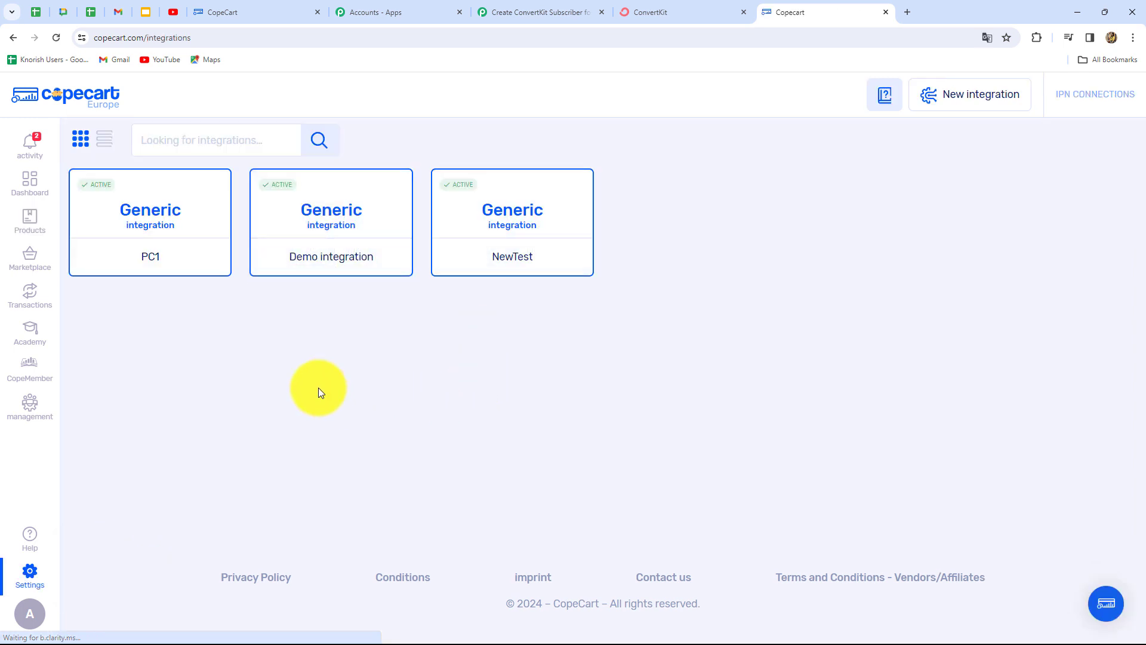
left_click(962, 108)
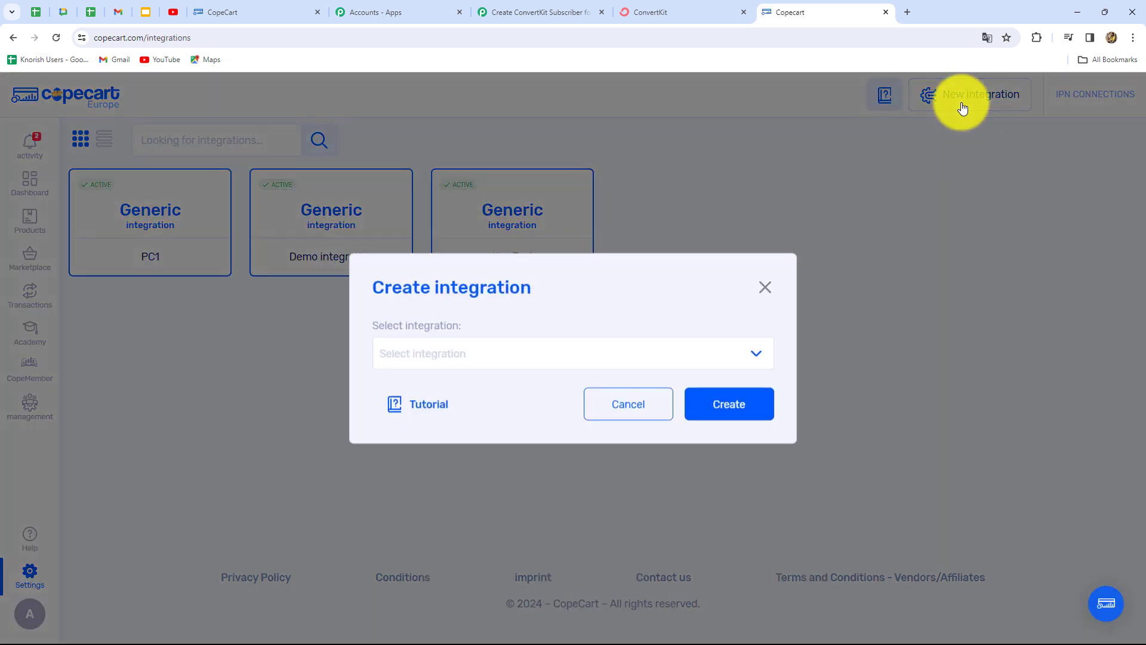
left_click(411, 366)
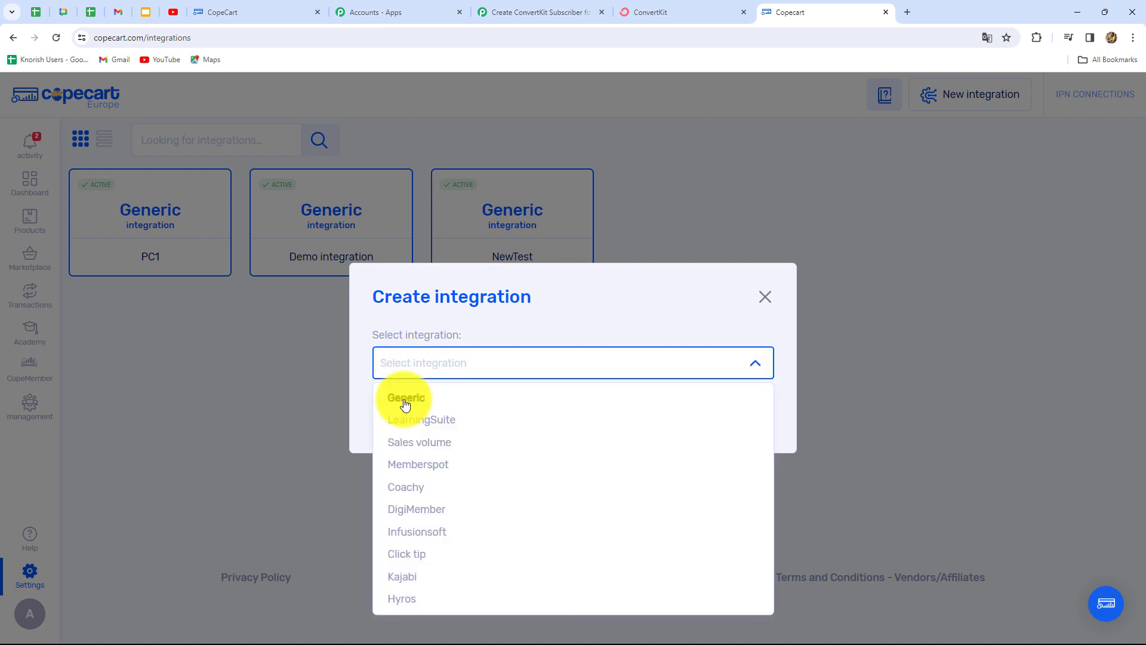
left_click(403, 395)
left_click(729, 416)
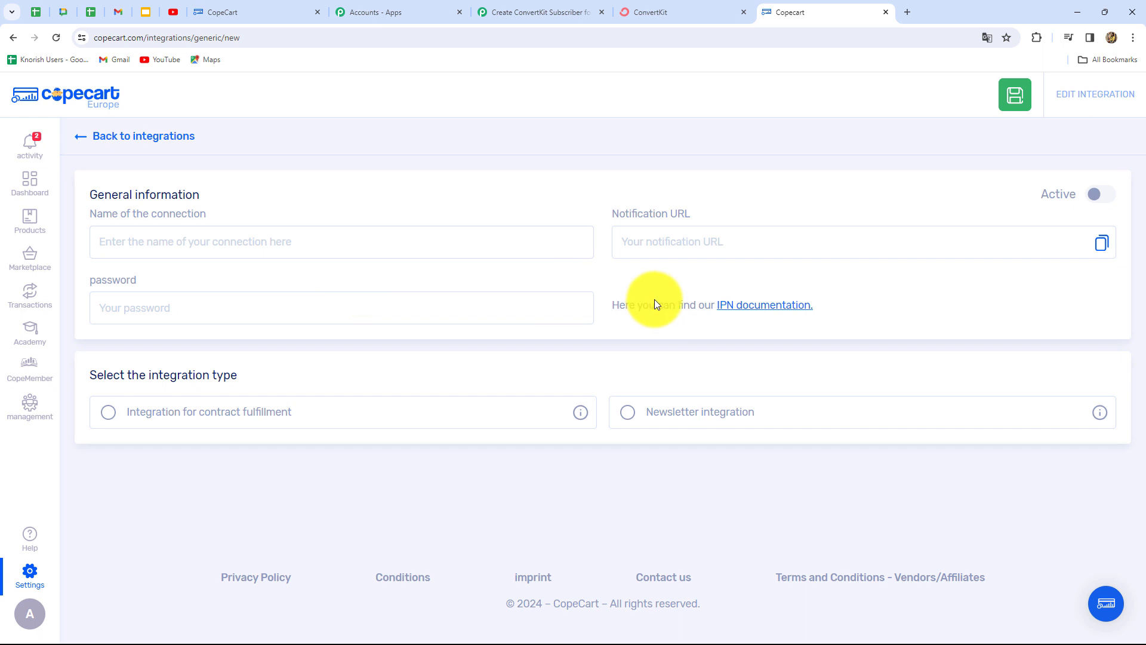
- Name the integration 'ConvertKit Subscribers', paste the Pabbly webhook URL, add a password, and save
left_click(132, 237)
type("ConvertKit Subscribers")
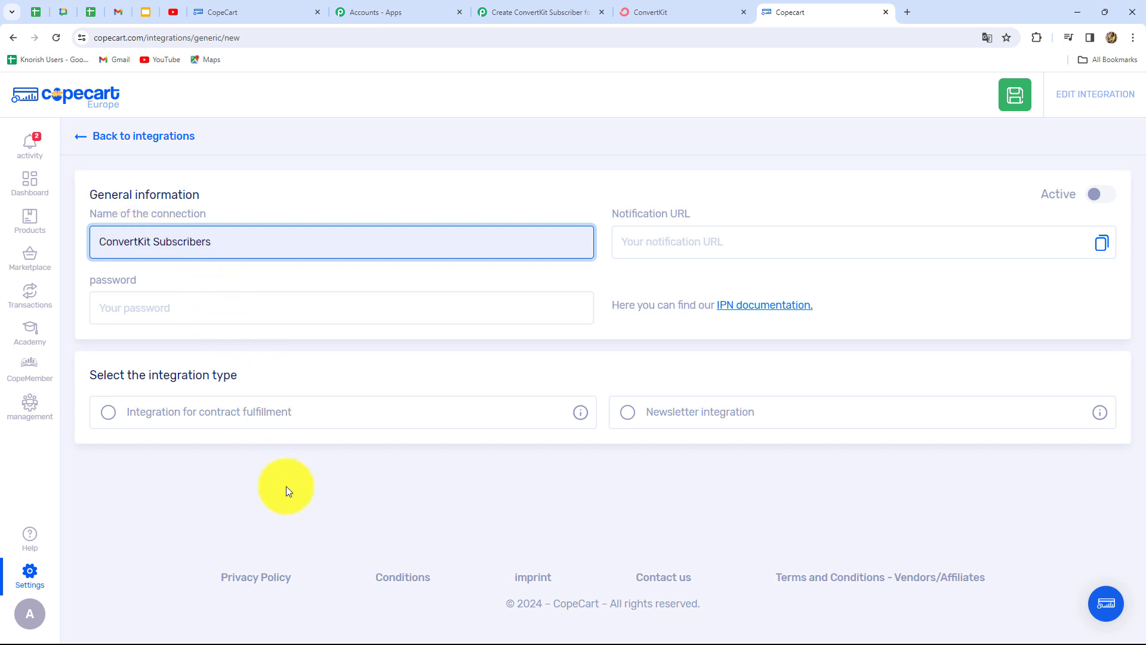
left_click(681, 236)
key("ctrl+v")
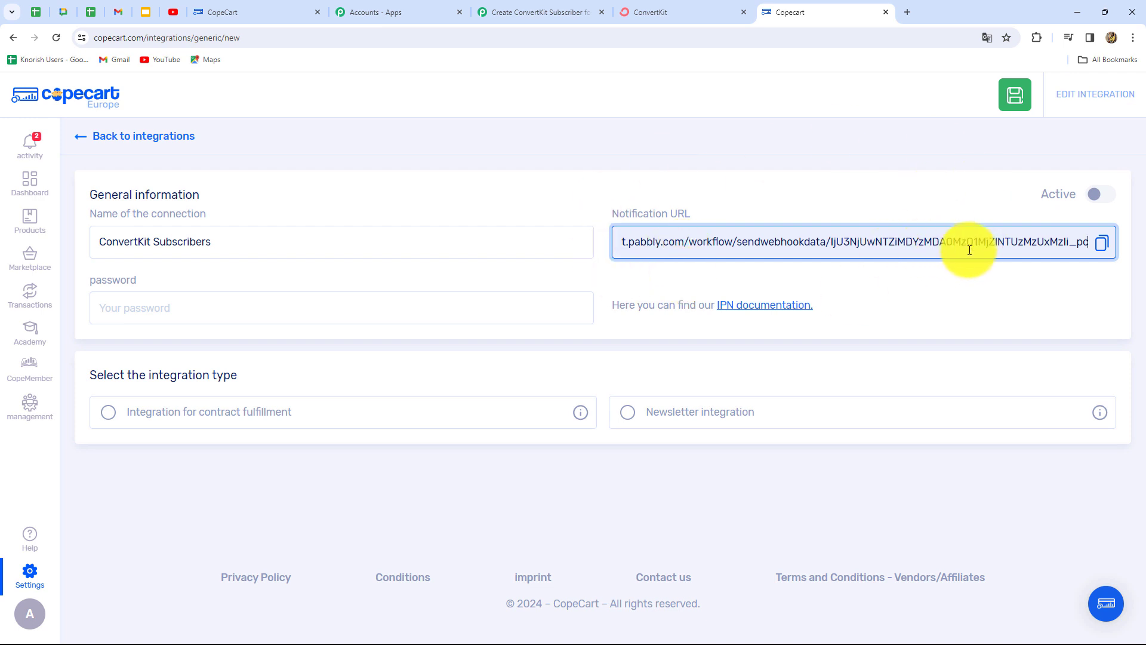
left_click(164, 308)
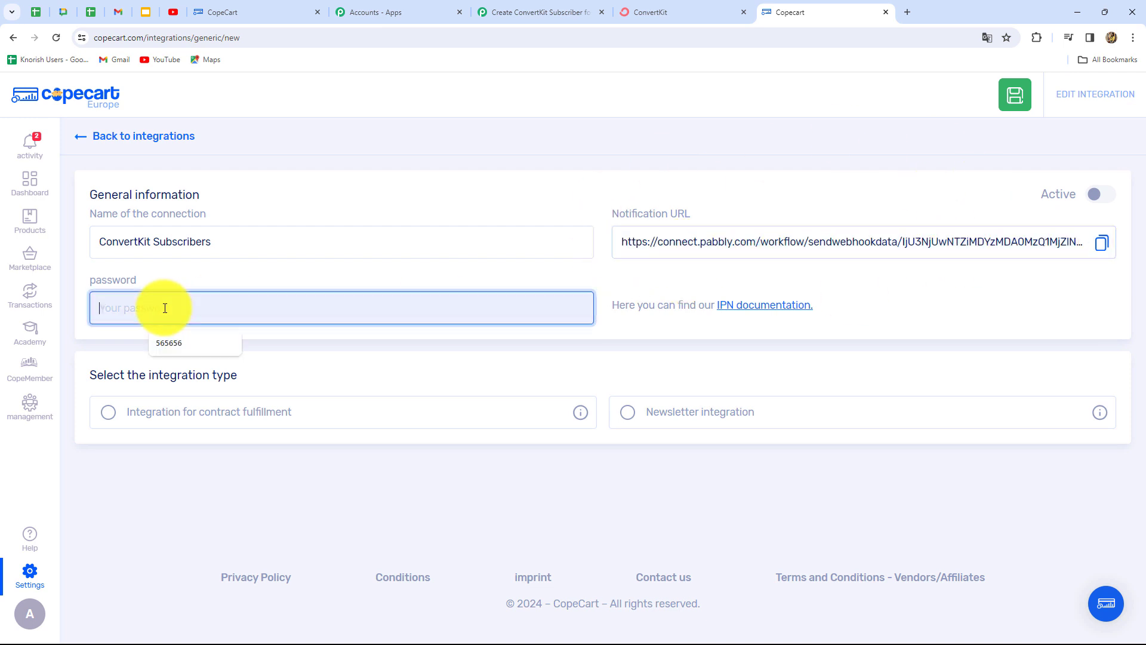
left_click(117, 306)
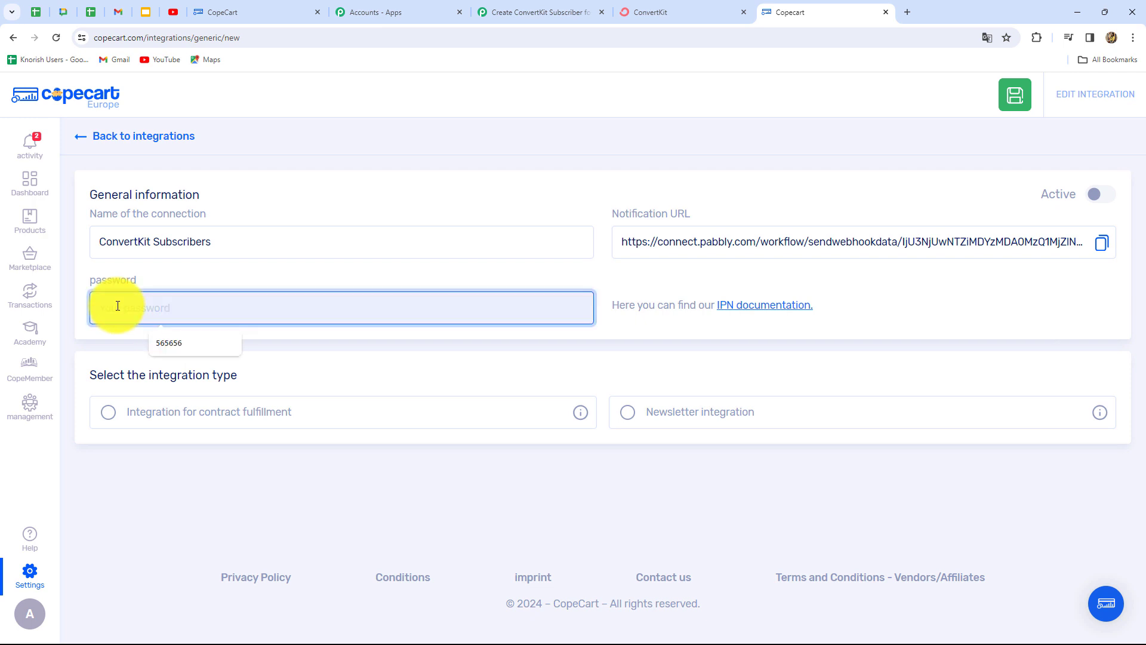
left_click(1020, 107)
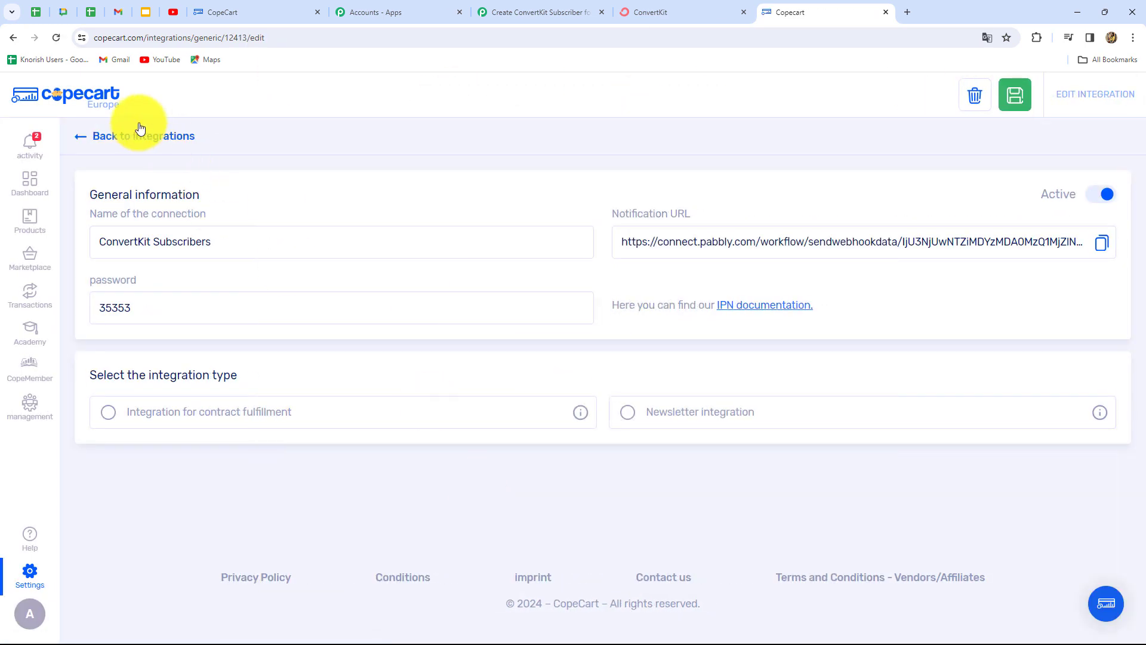
left_click(99, 137)
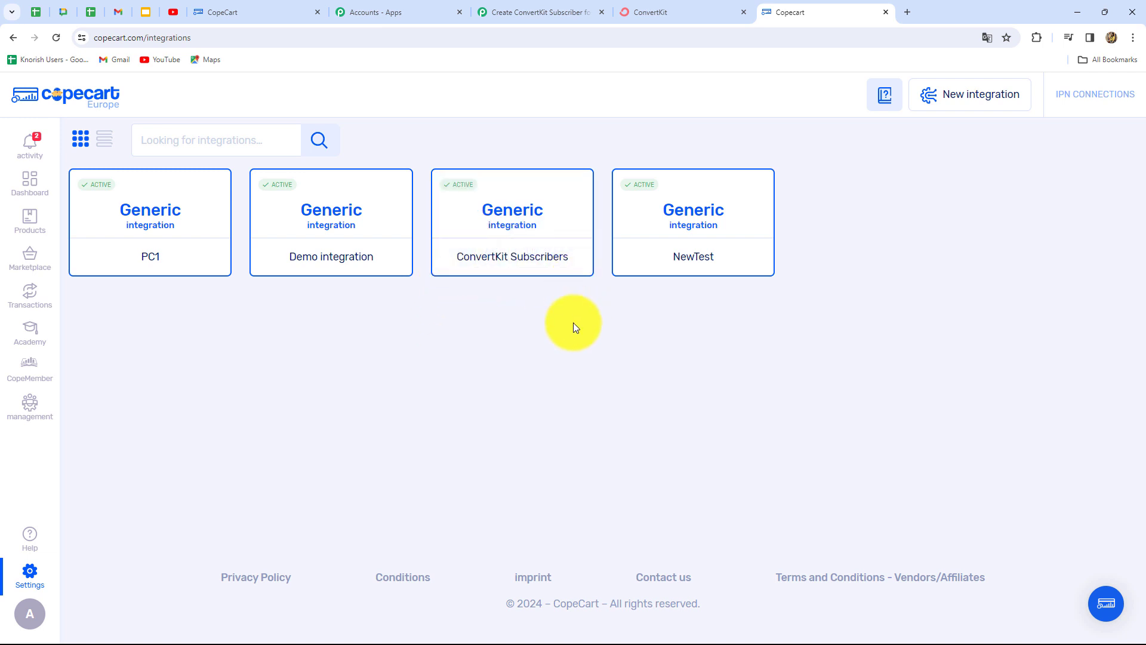
mouse_move(463, 188)
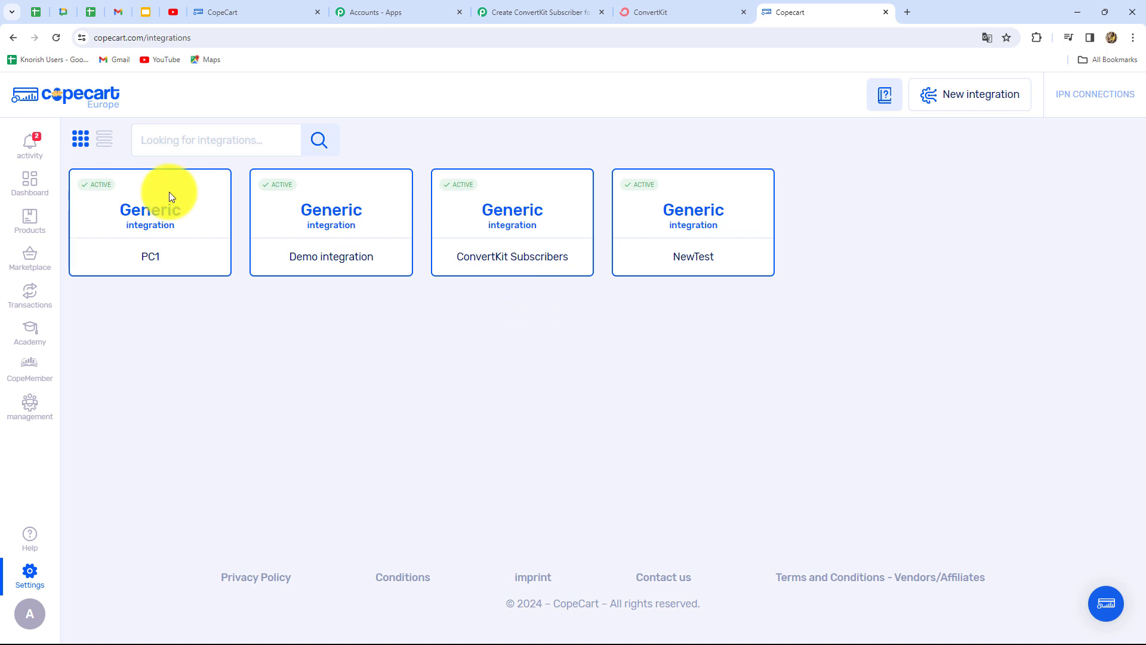
- In the Camera product's Interfaces, activate ConvertKit Subscribers, deactivate Demo integration, and save
left_click(28, 224)
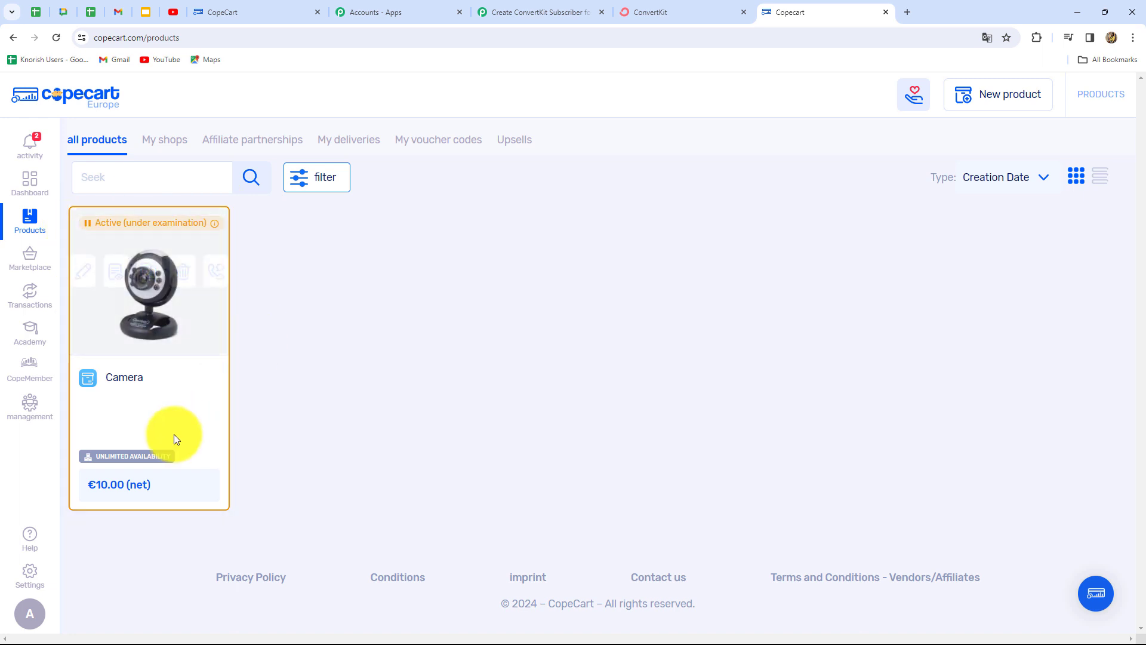
left_click(83, 289)
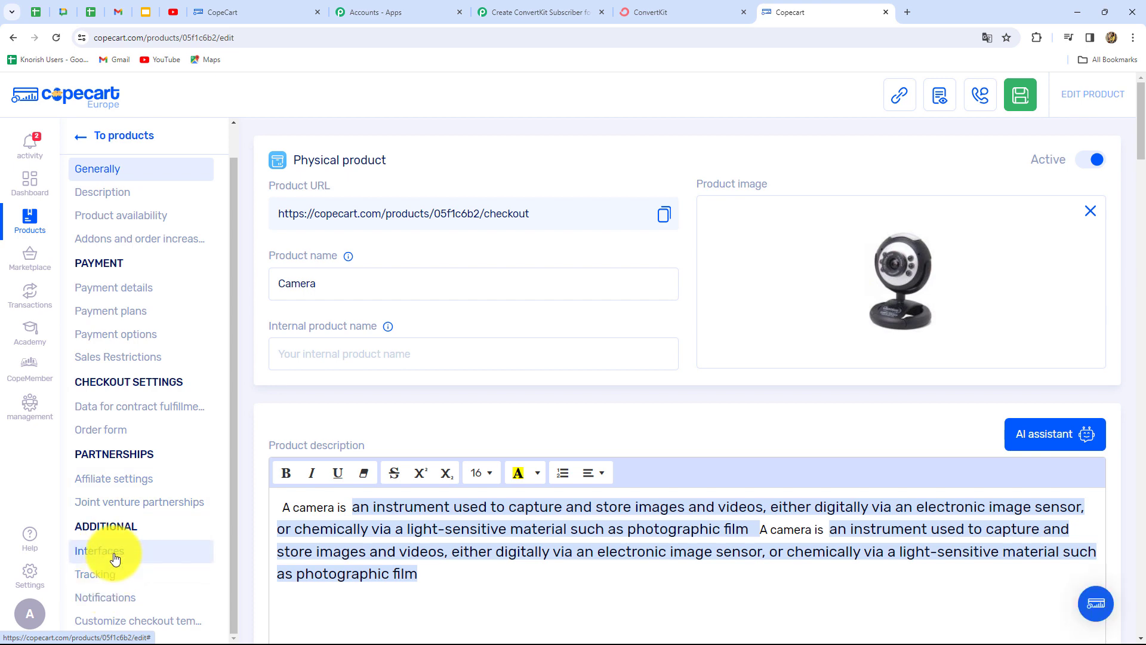
left_click(115, 558)
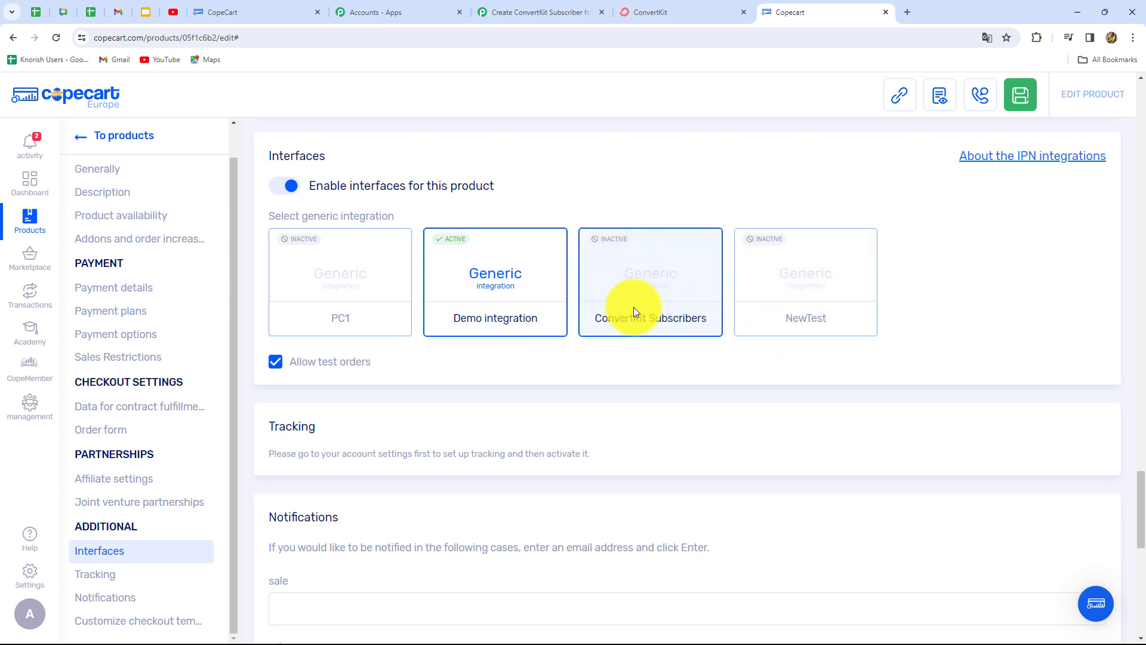
left_click(669, 277)
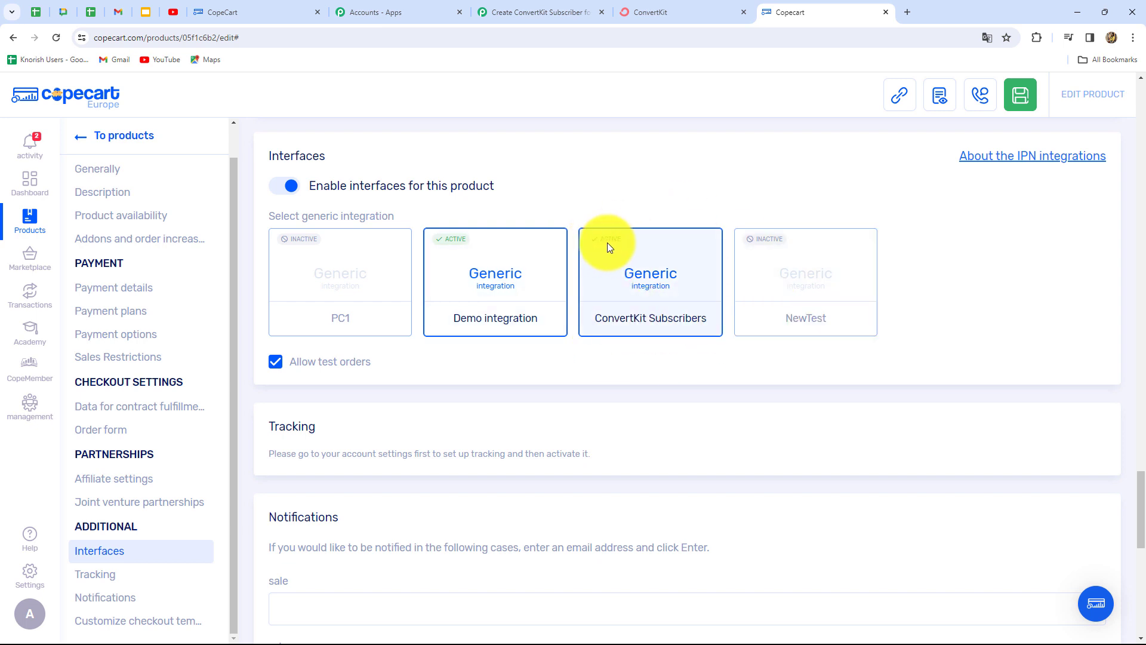
left_click(446, 238)
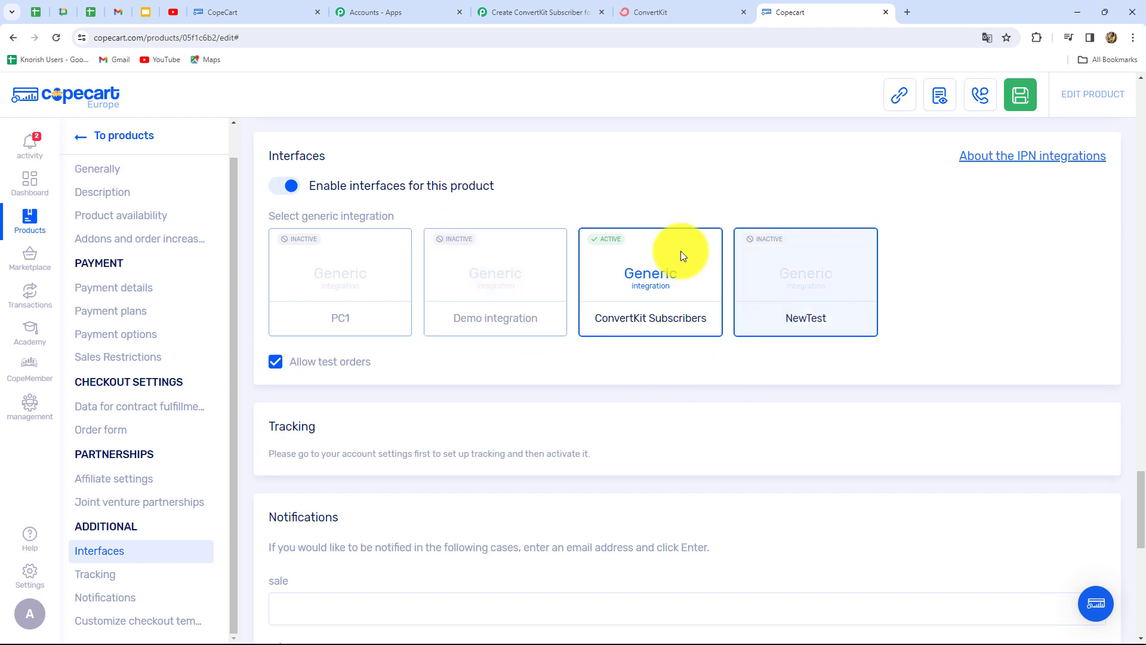
left_click(1018, 96)
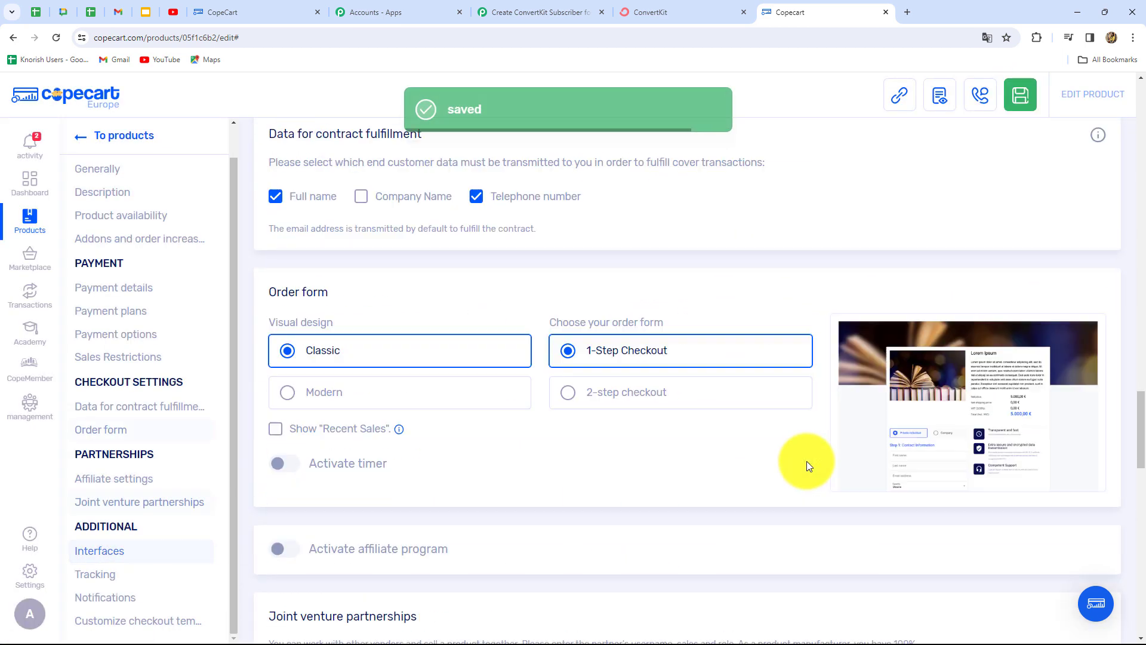
left_click(525, 13)
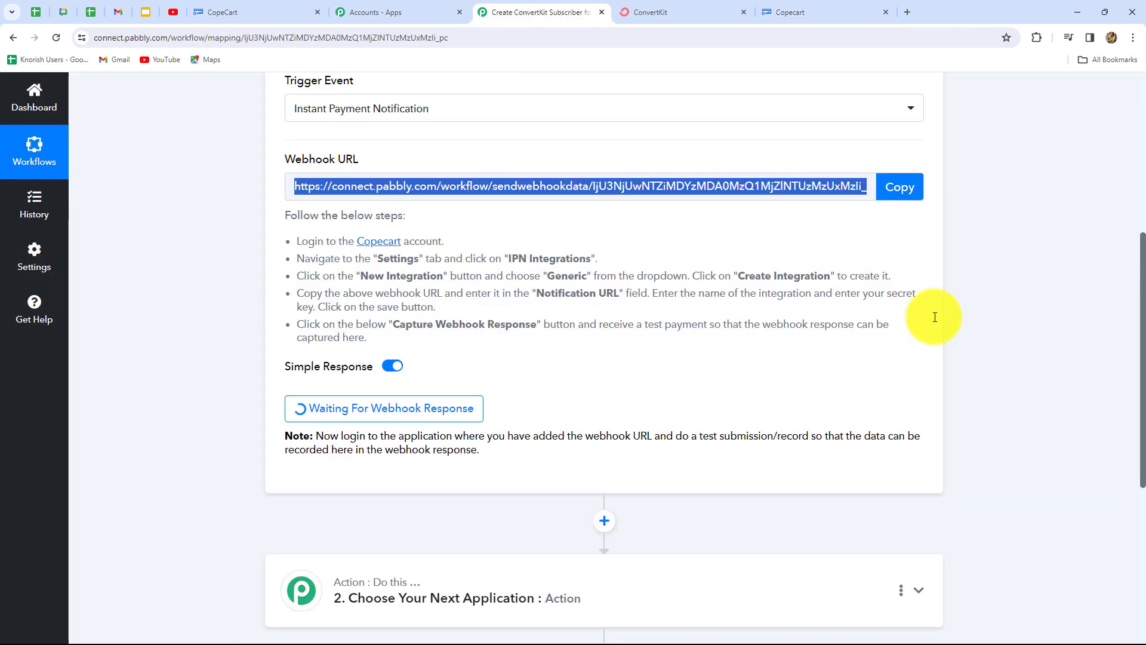
- Check the test-submission note under Waiting For Webhook Response, then return to CopeCart's product list
scroll(994, 349, "down", 1)
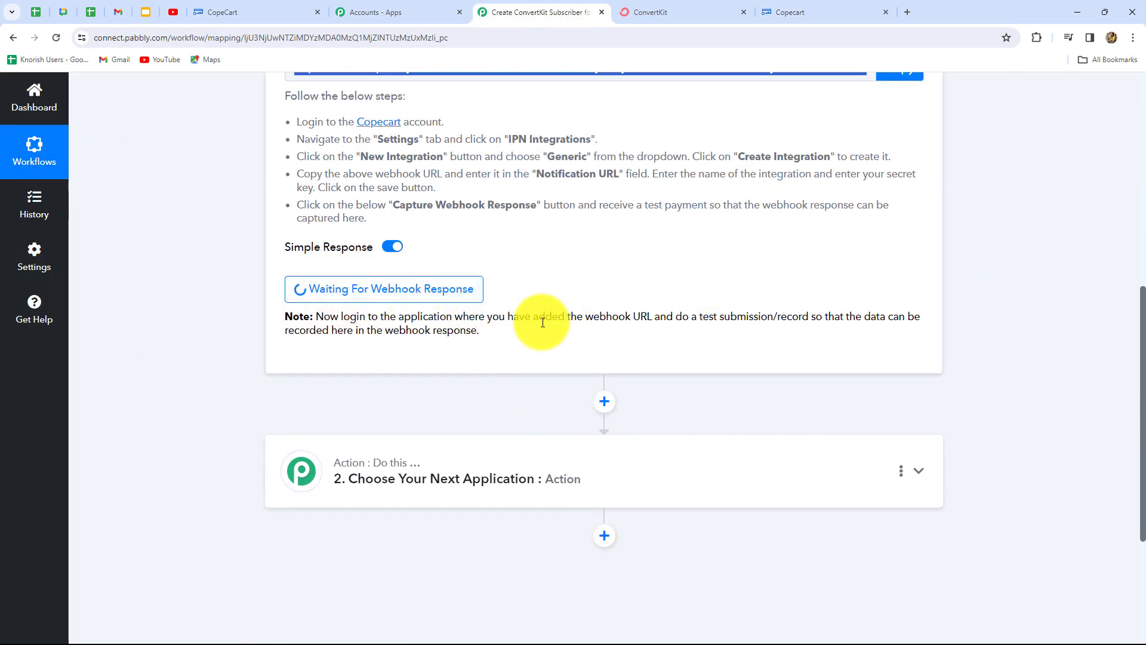
left_click_drag(541, 317, 875, 325)
left_click(830, 341)
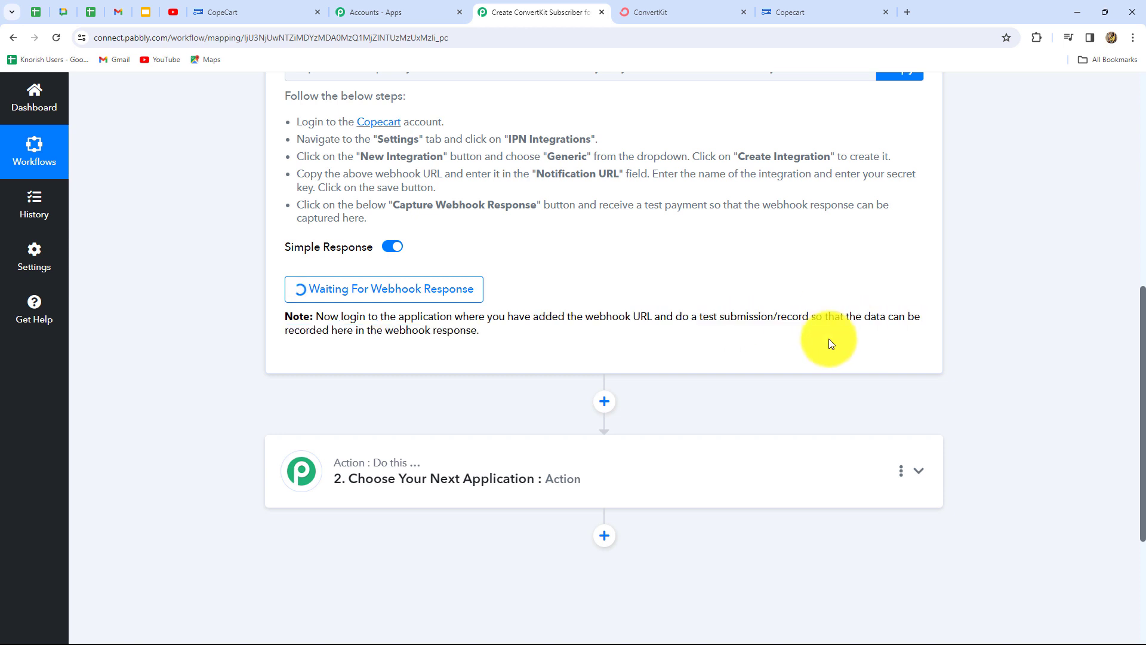
scroll(804, 405, "up", 2)
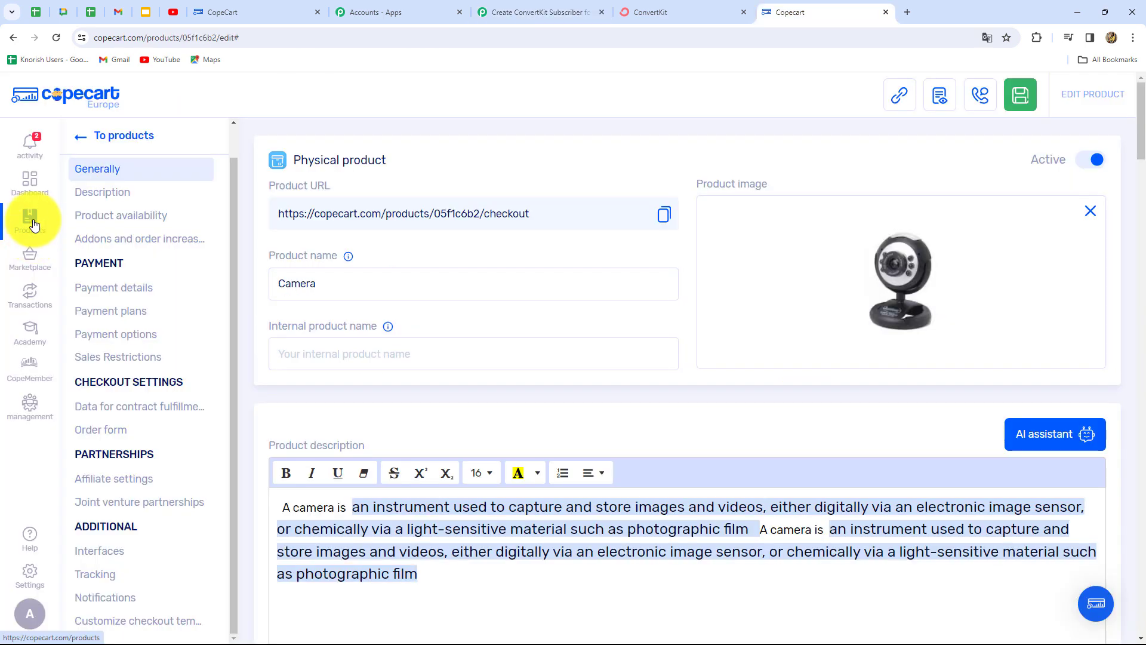
left_click(34, 225)
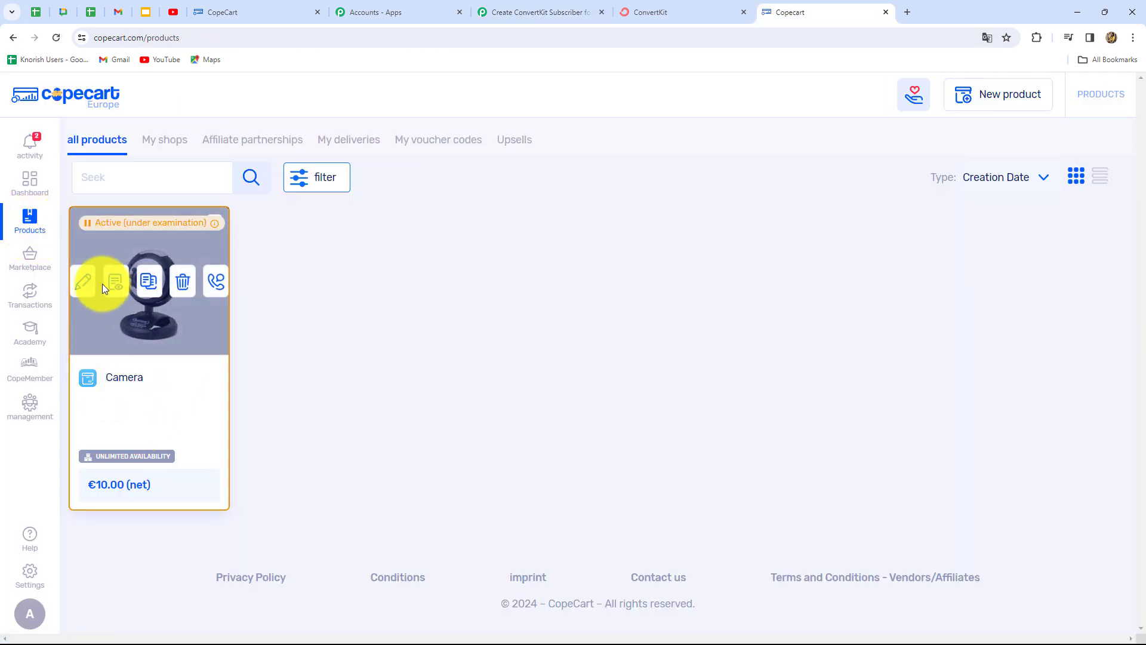
- Open the Camera product's €10.00 checkout page and select the test payment method
left_click(115, 284)
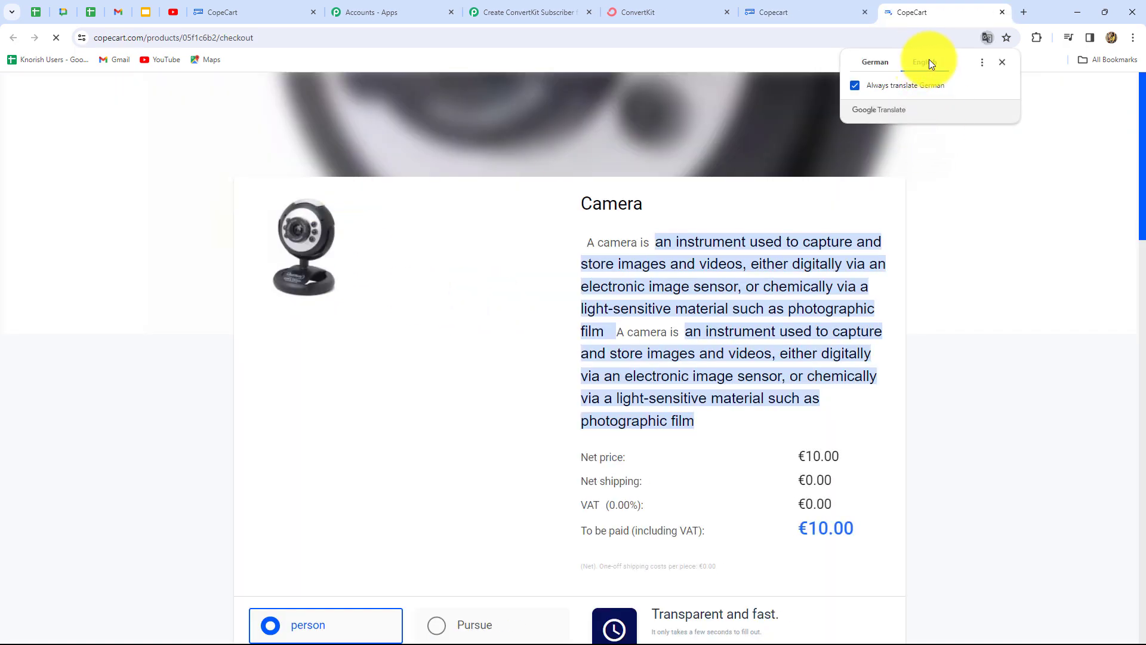
left_click(1001, 63)
scroll(991, 313, "down", 4)
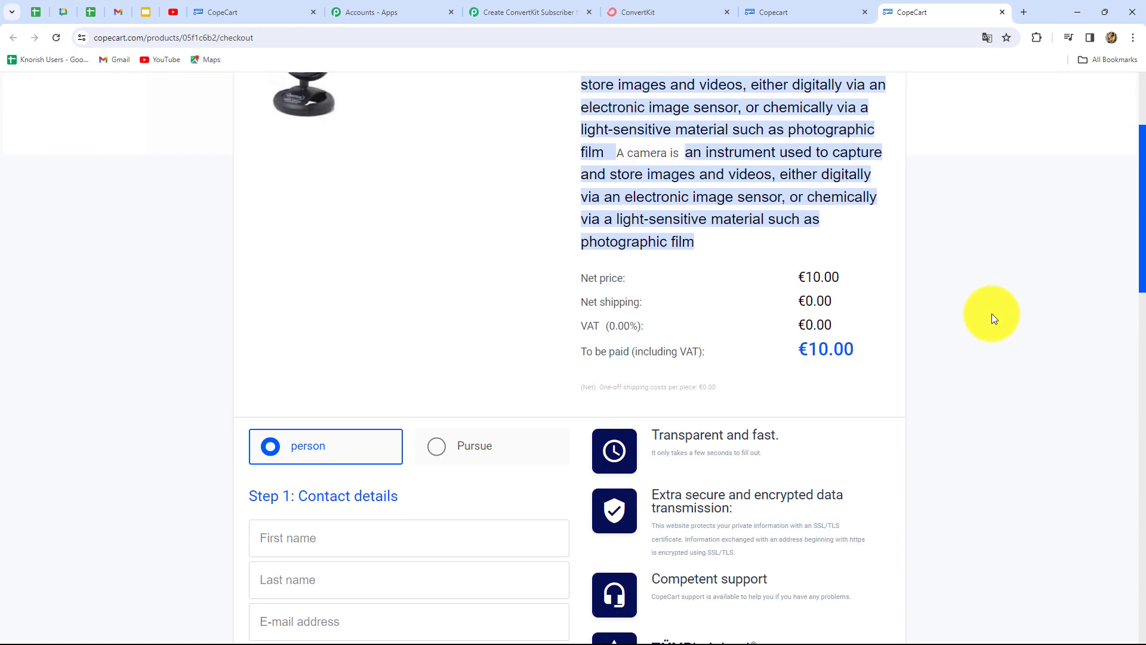
scroll(991, 313, "down", 9)
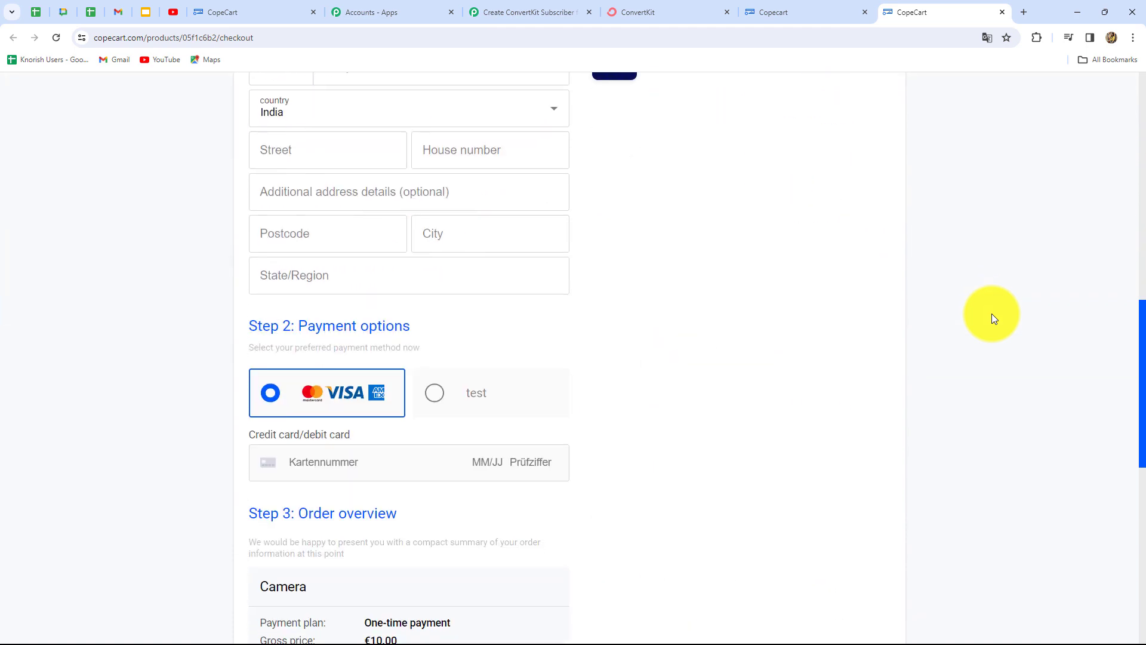
left_click(434, 398)
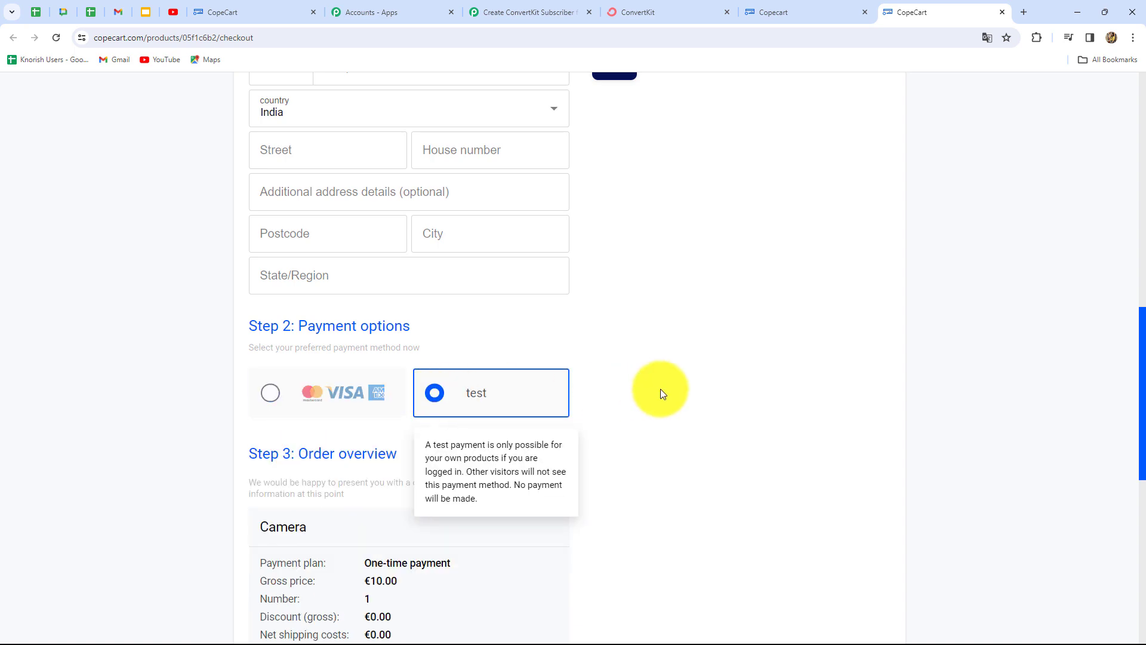
scroll(660, 388, "up", 7)
scroll(660, 388, "down", 2)
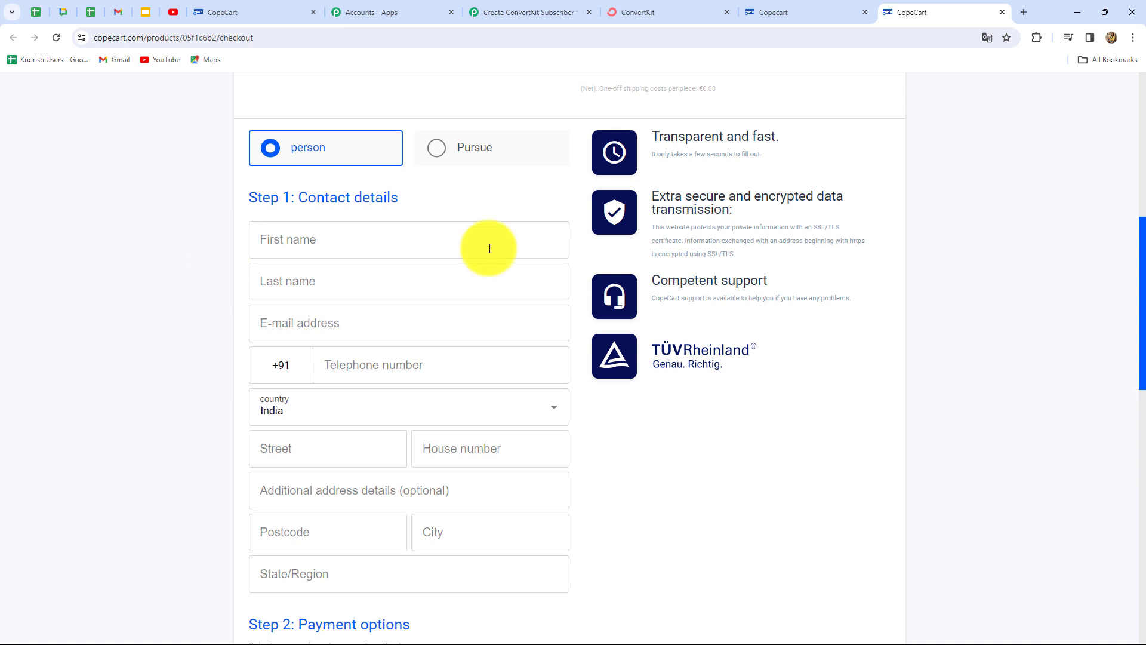
- Fill in the buyer's first name, last name, e-mail address and phone number
left_click(282, 244)
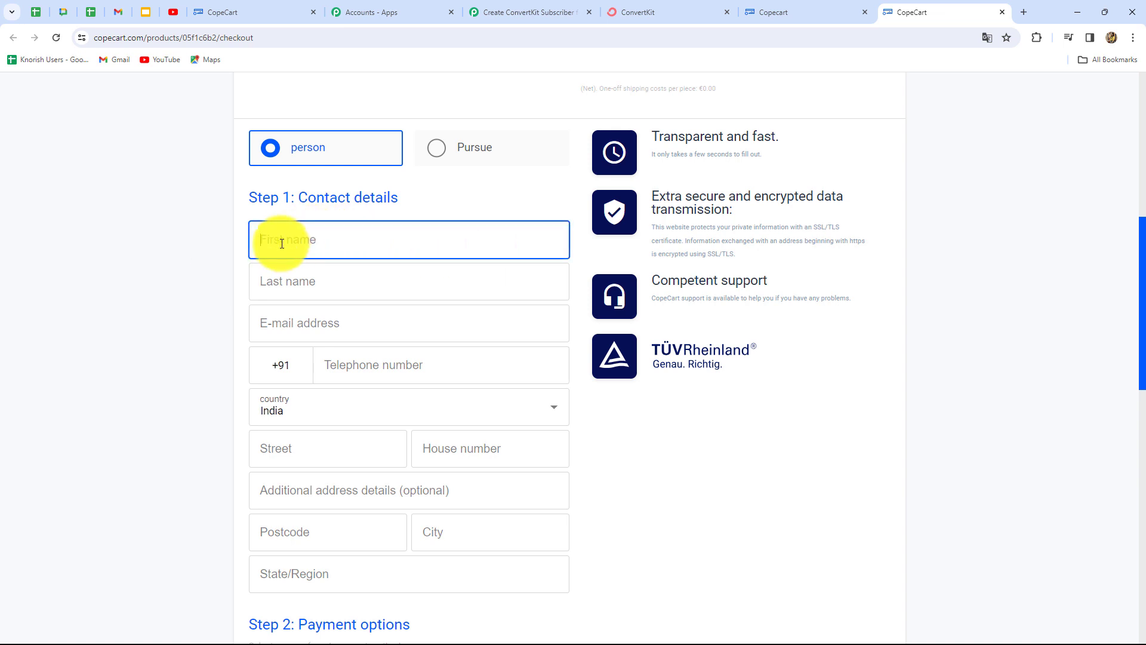
type("S")
key("Caps_Lock")
type("mart")
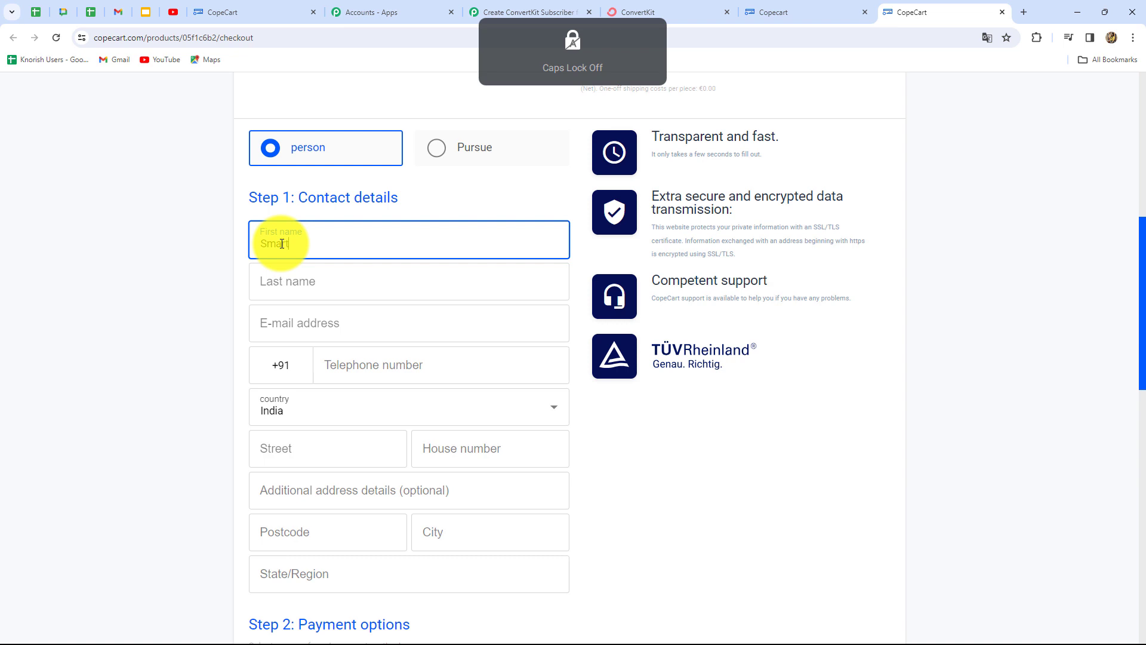
left_click(282, 281)
key("Caps_Lock")
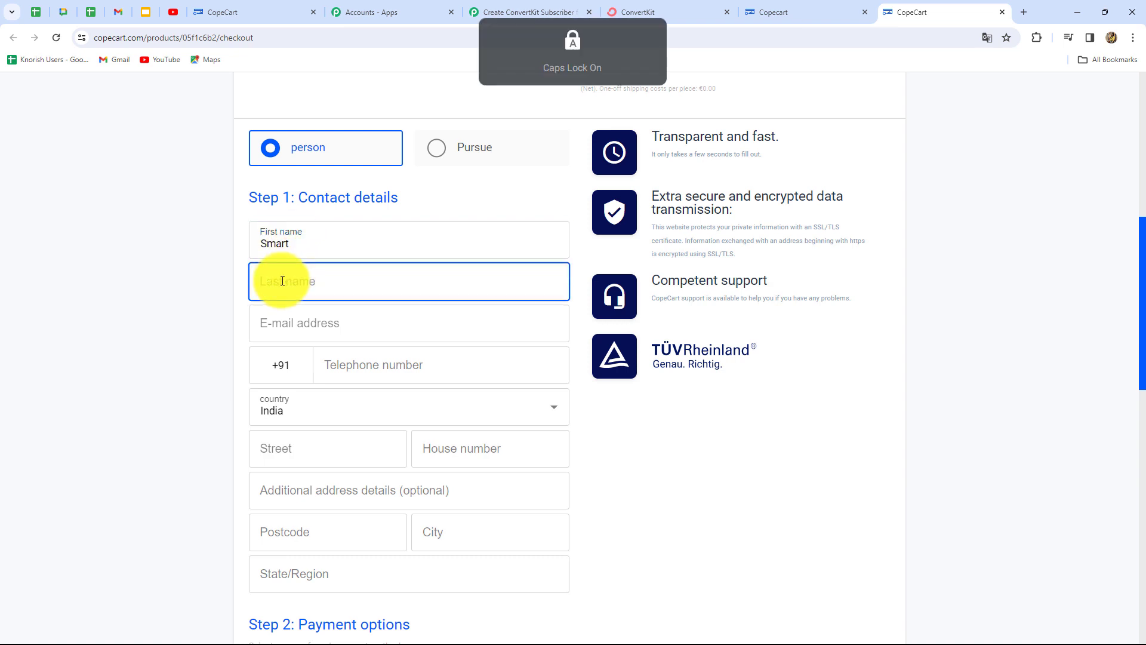
left_click(301, 314)
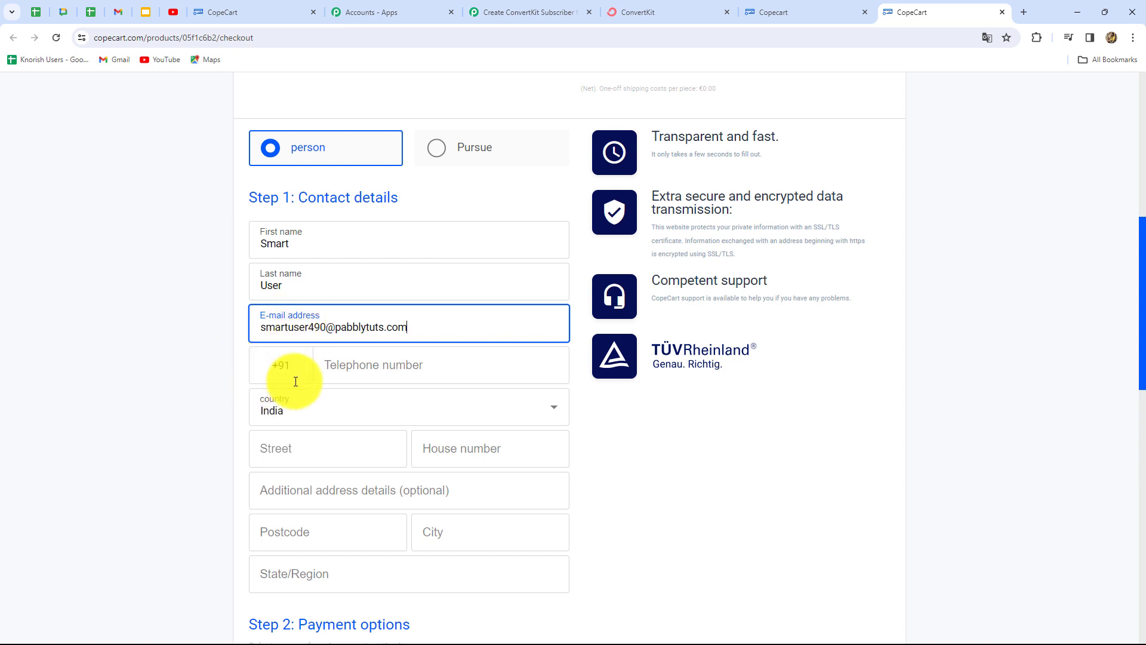
left_click(341, 373)
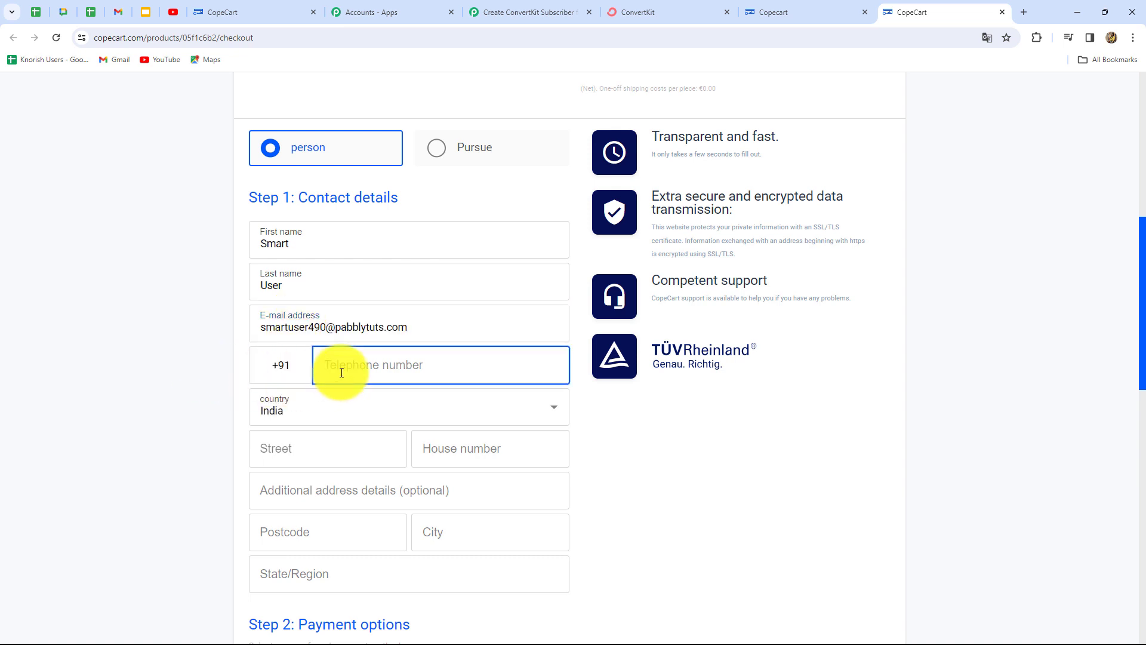
type("9090909090")
scroll(287, 310, "down", 2)
- Keep India as the country and enter the street name and house number
left_click(308, 296)
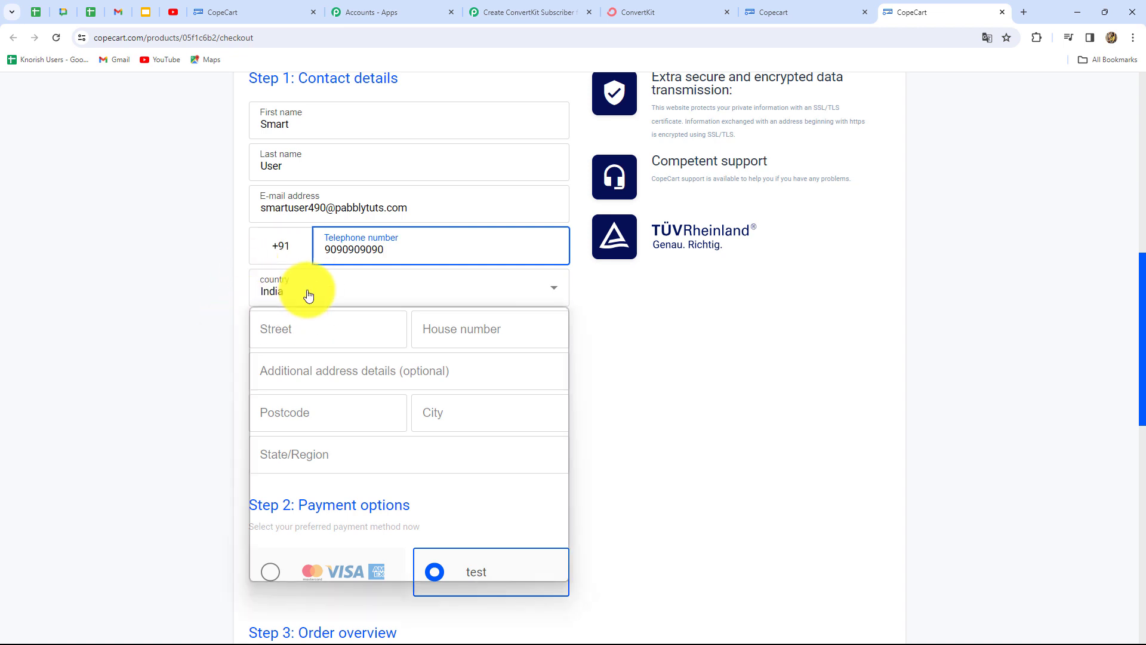
left_click(263, 335)
left_click(294, 335)
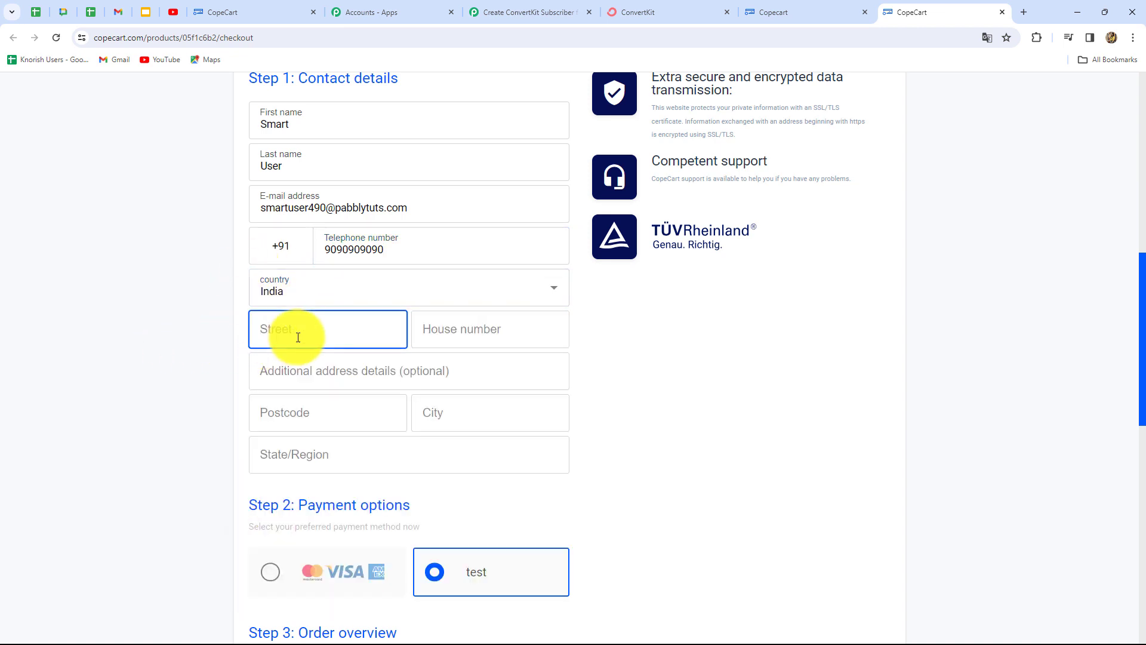
type("New Street")
left_click(448, 324)
type("123")
key("Tab")
left_click(181, 425)
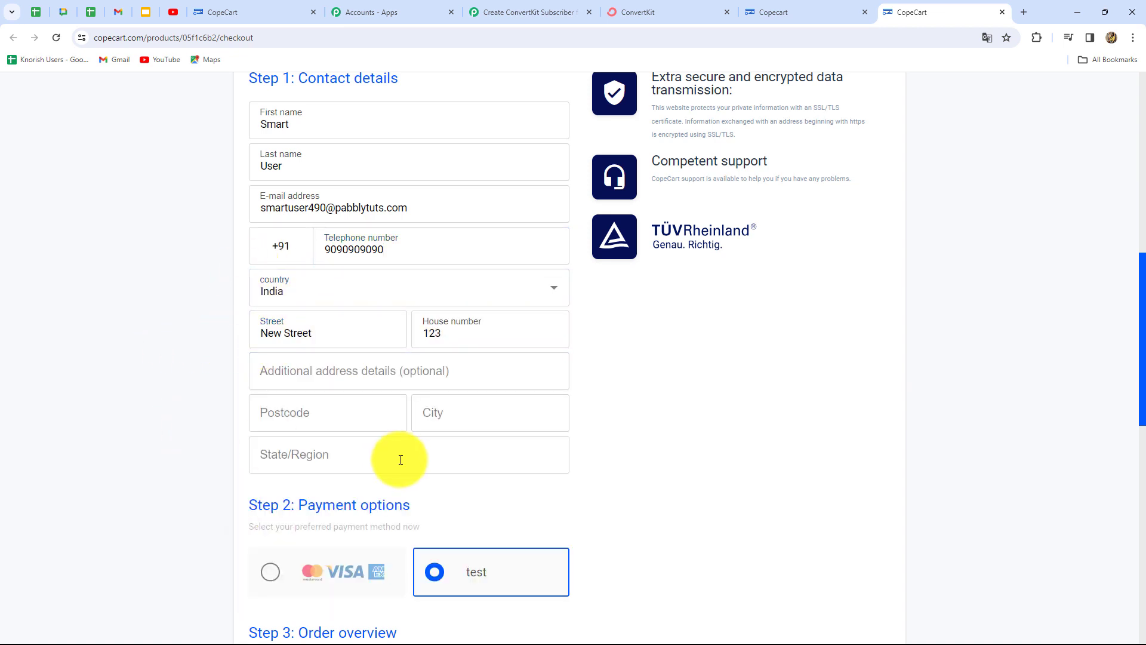
scroll(400, 459, "down", 10)
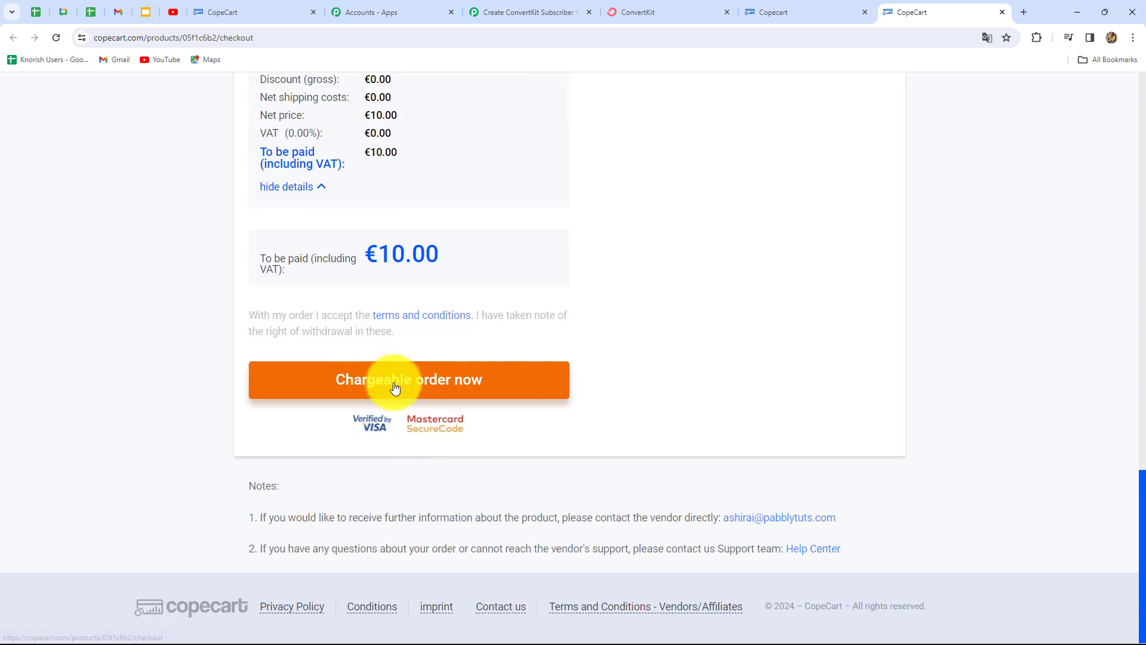
- Add the missing city and postcode, then place the €10.00 Camera test order
left_click(395, 387)
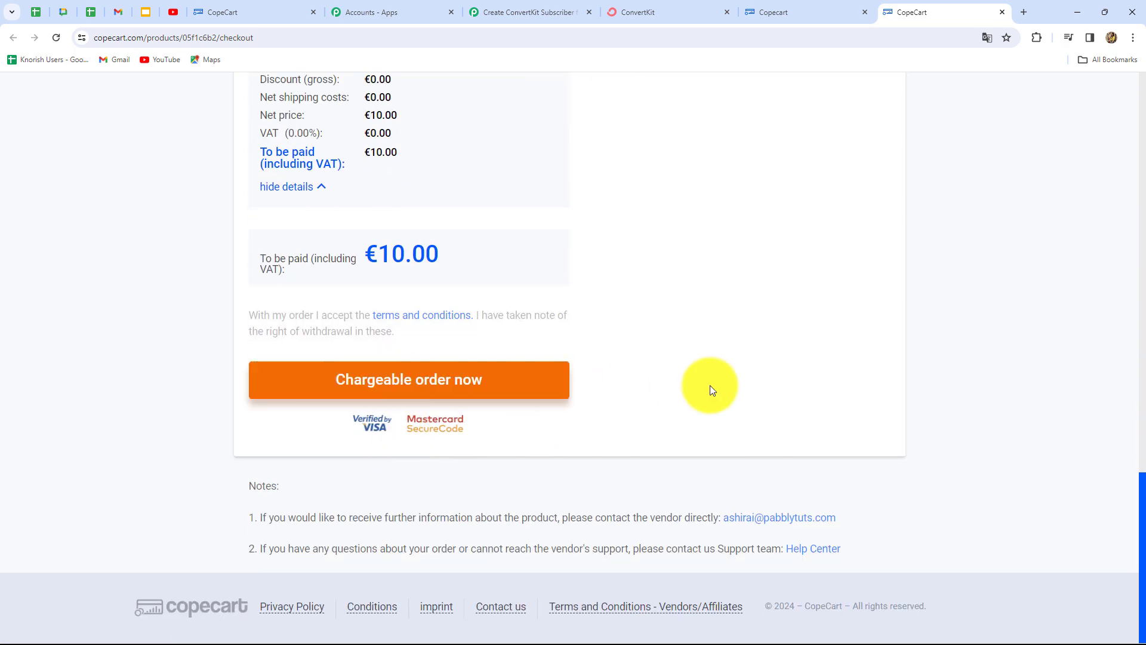
scroll(711, 388, "up", 12)
scroll(352, 430, "down", 2)
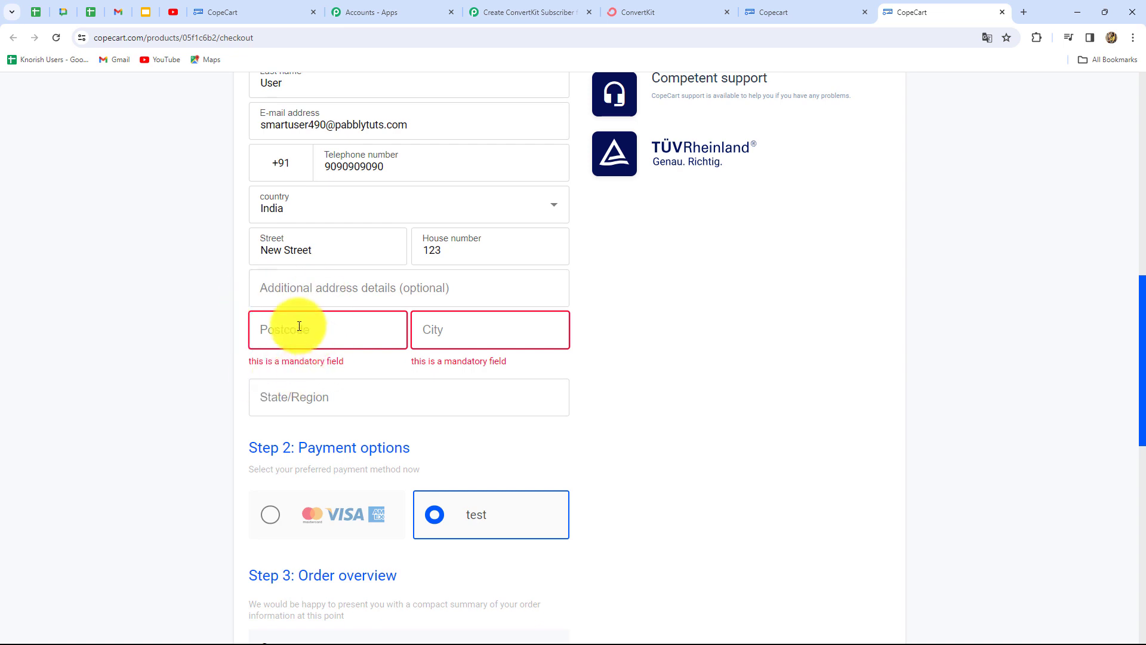
left_click(442, 332)
type("Bhopal")
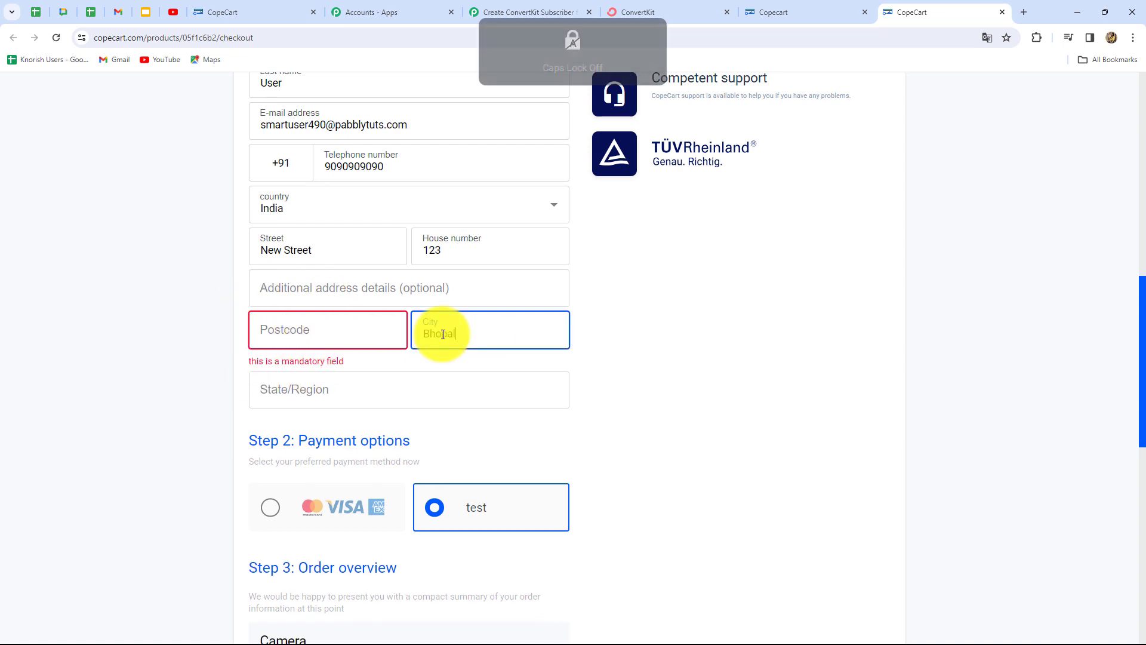
left_click(295, 331)
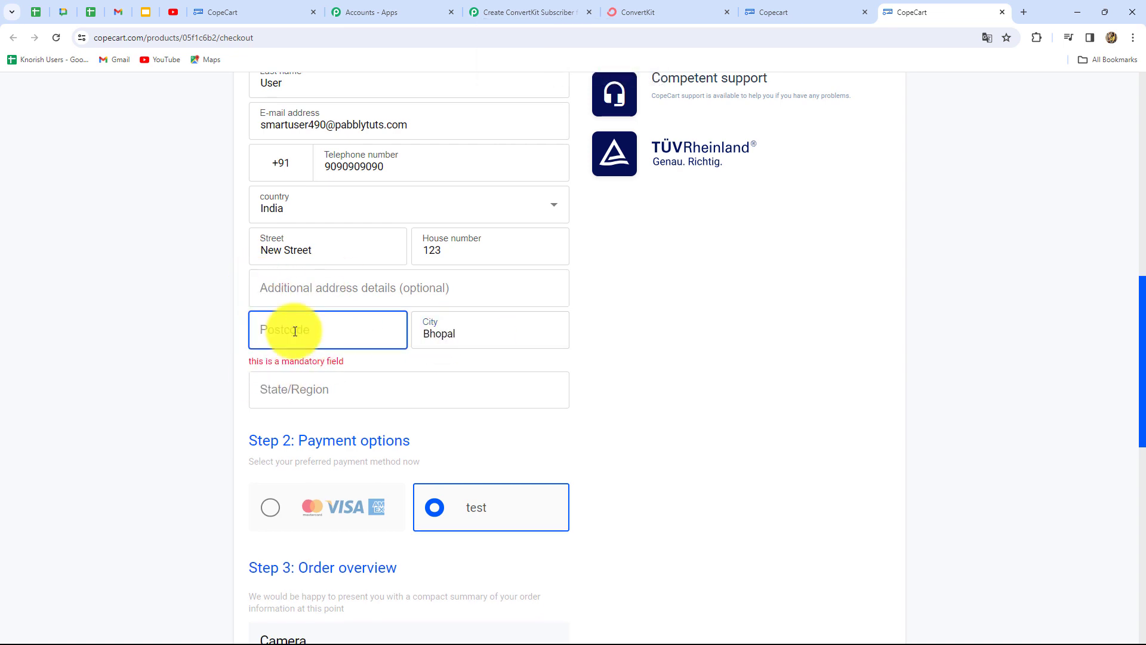
type("462003")
scroll(165, 366, "down", 10)
left_click(428, 379)
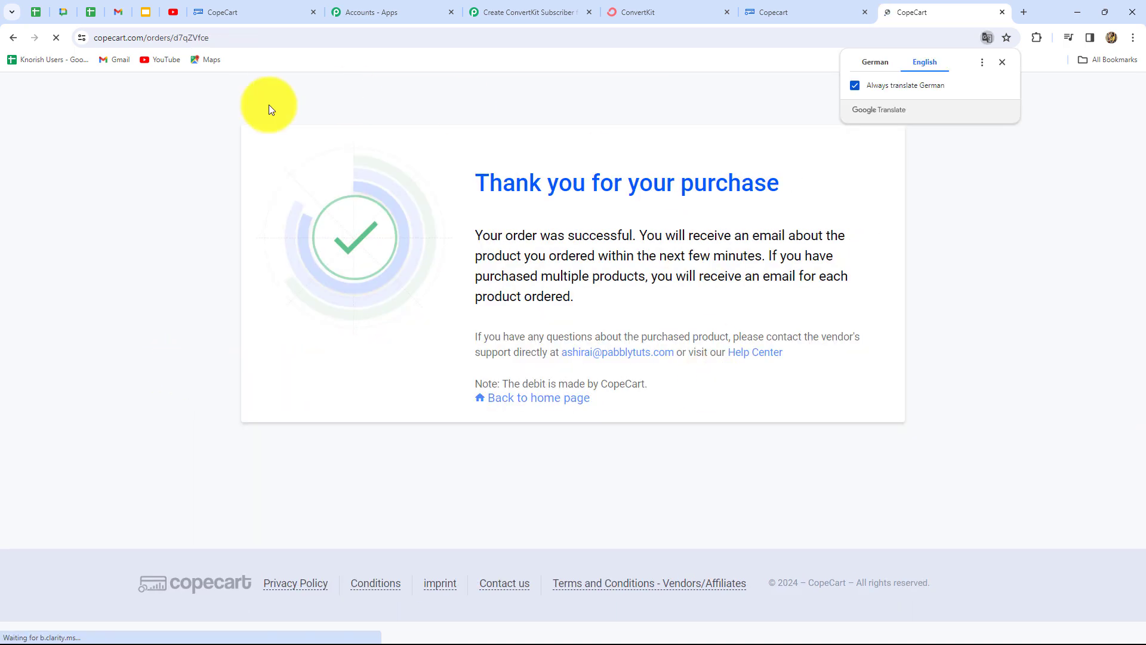
left_click(1002, 62)
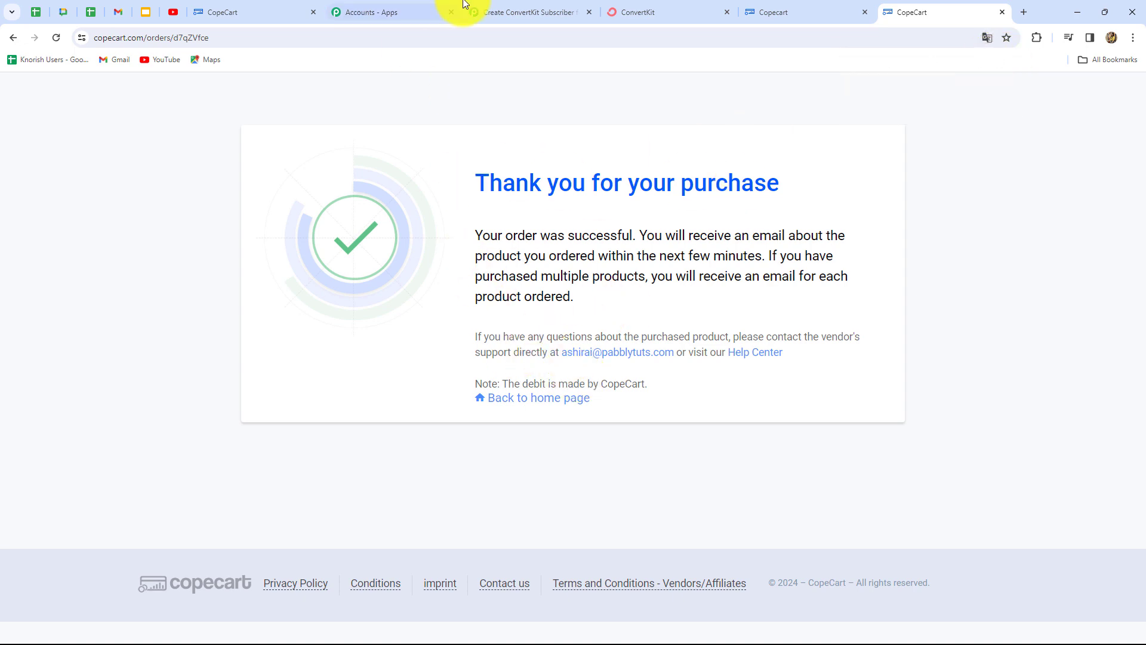
- Review the CopeCart trigger's captured Camera order response, including the buyer's country, city and address fields
left_click(529, 14)
scroll(1125, 384, "down", 6)
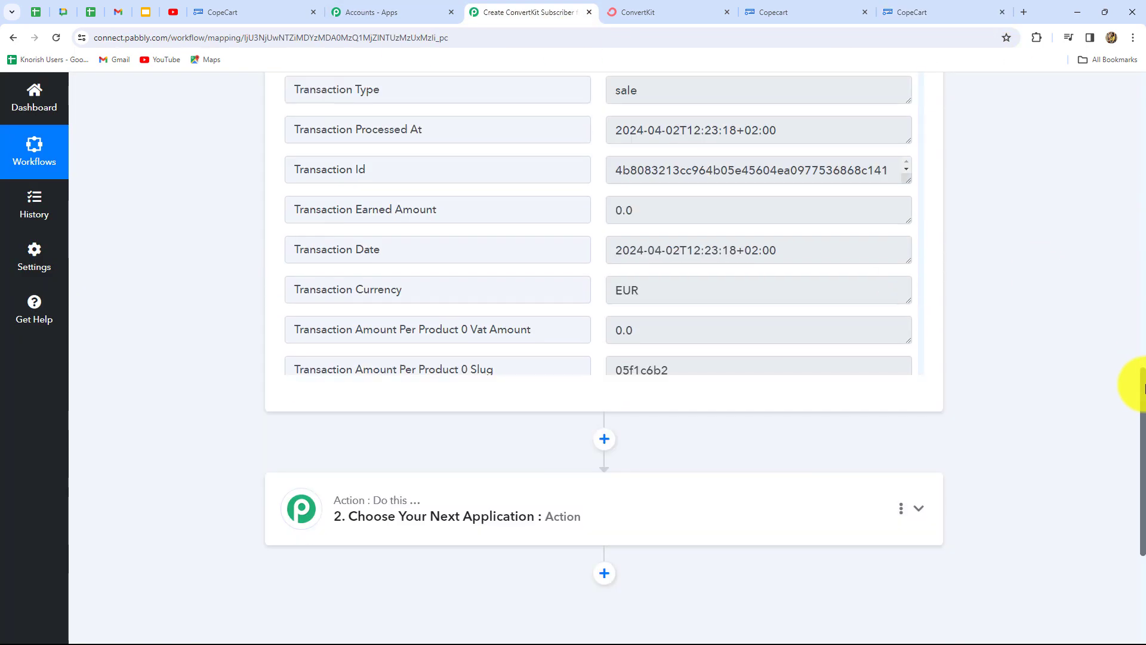
scroll(1143, 388, "up", 2)
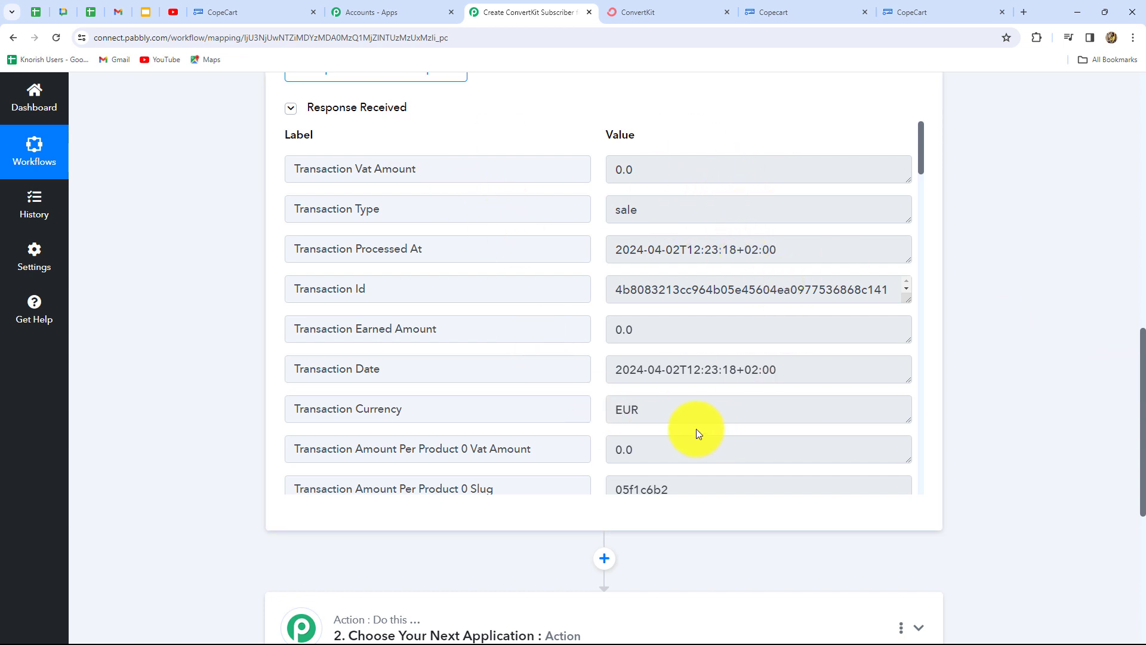
scroll(725, 418, "down", 15)
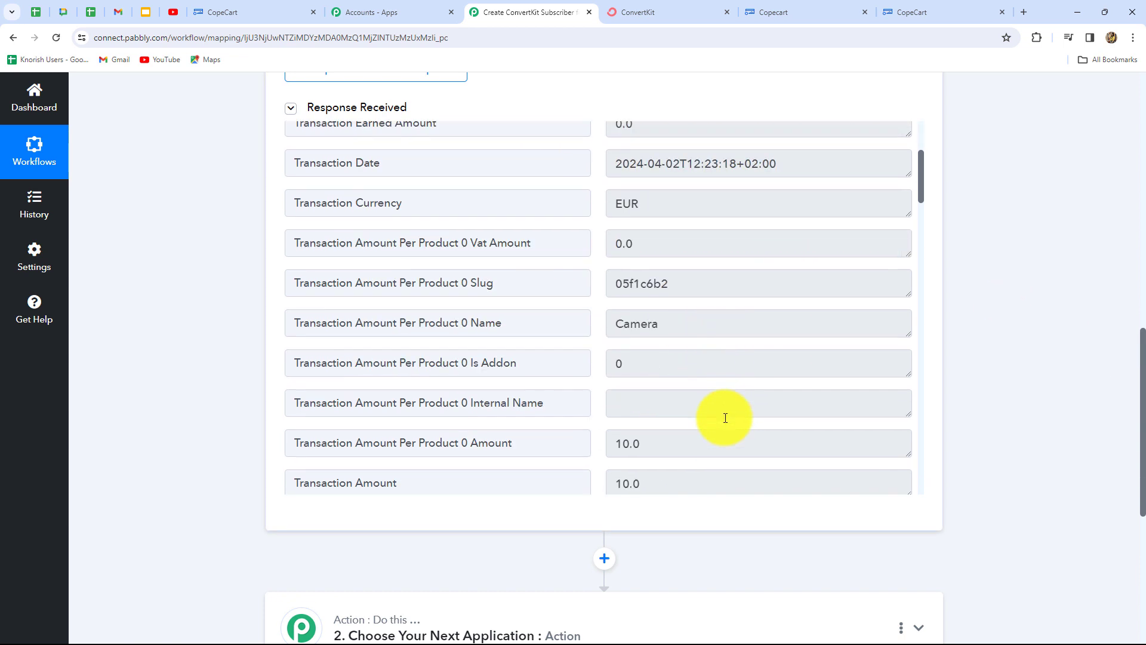
scroll(725, 417, "down", 1)
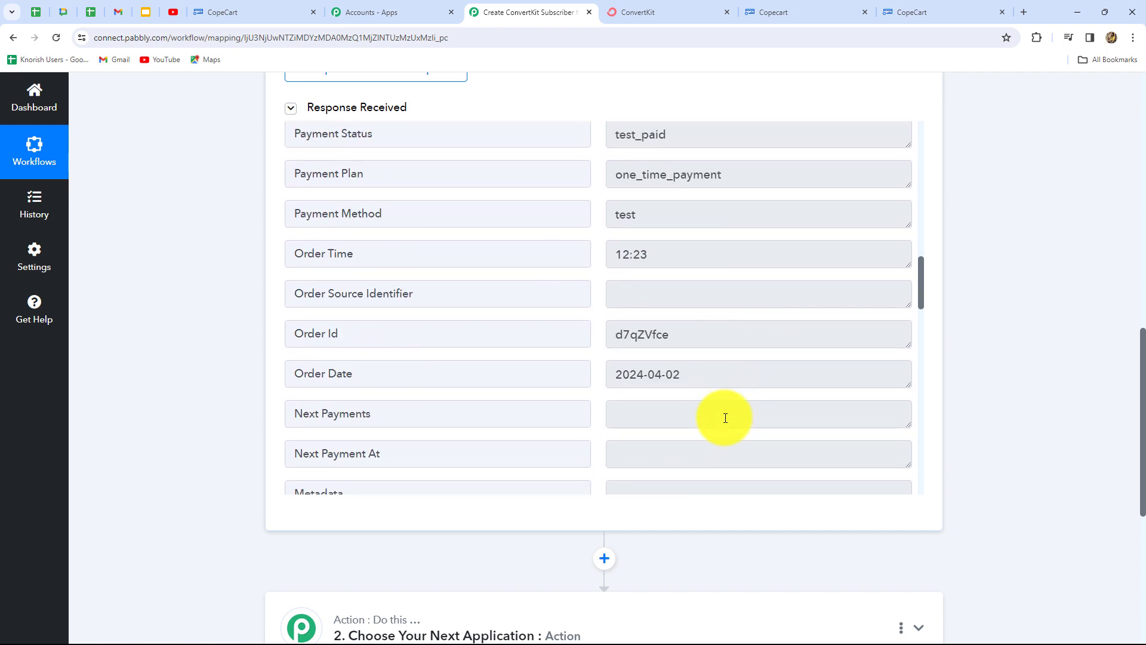
scroll(725, 418, "down", 10)
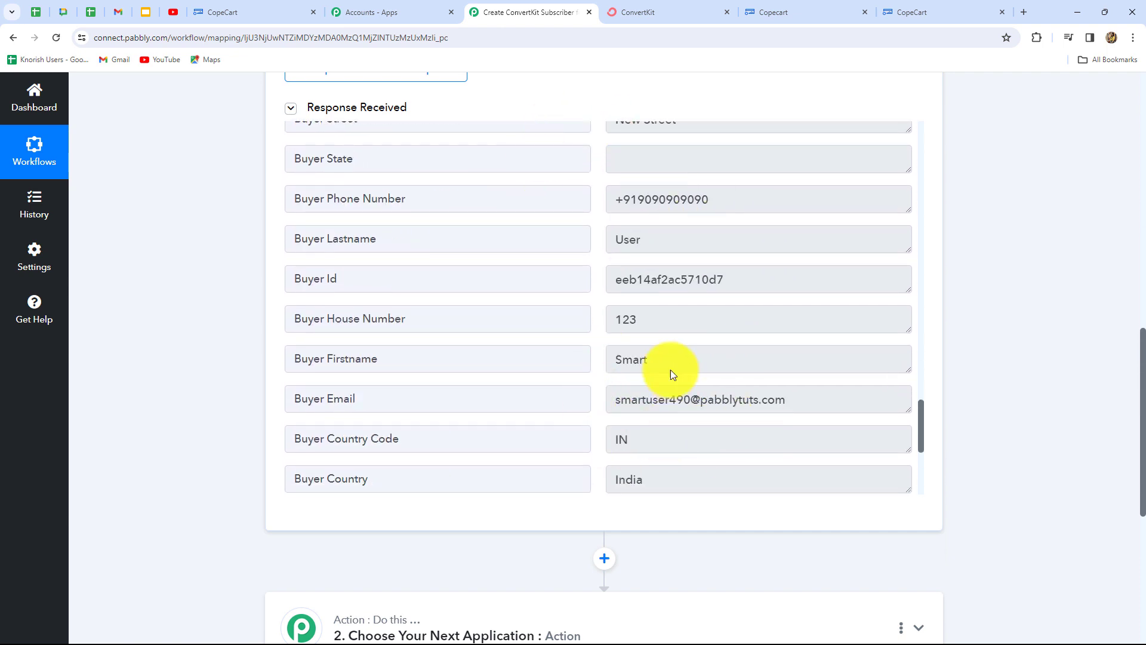
scroll(656, 403, "up", 6)
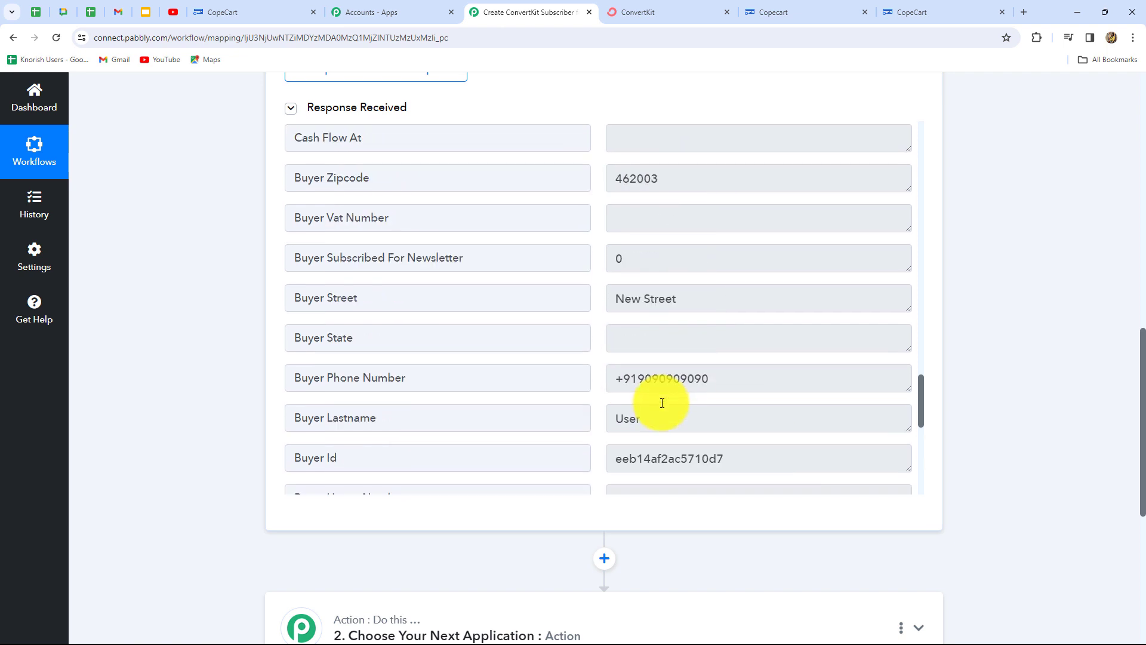
scroll(661, 405, "up", 5)
scroll(661, 406, "down", 12)
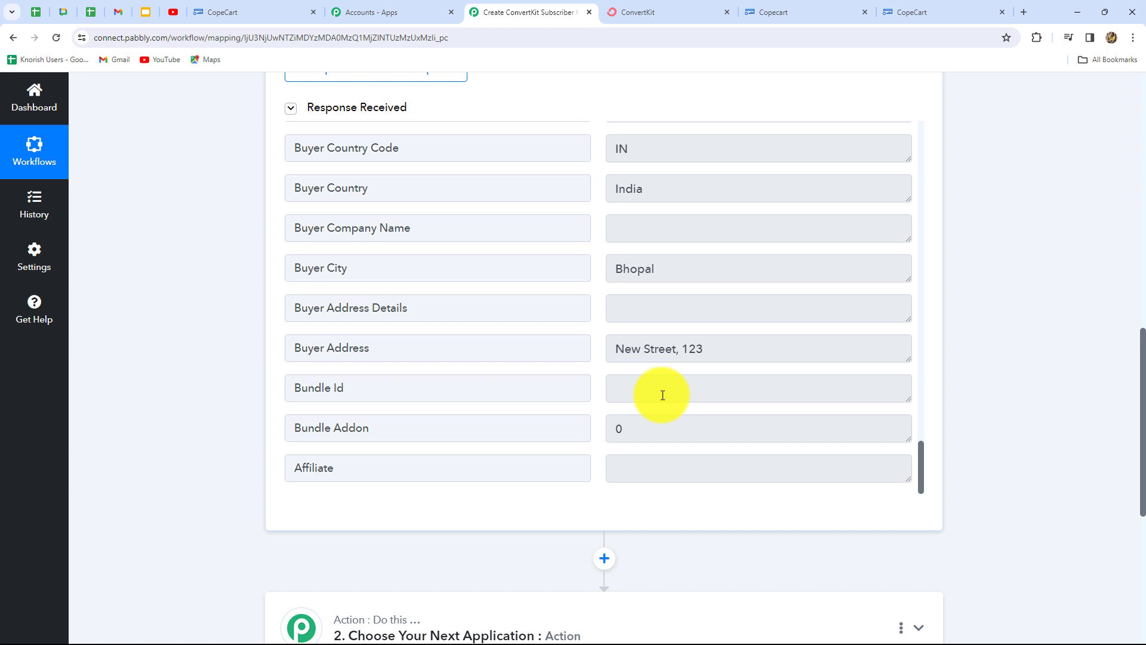
scroll(1019, 391, "down", 5)
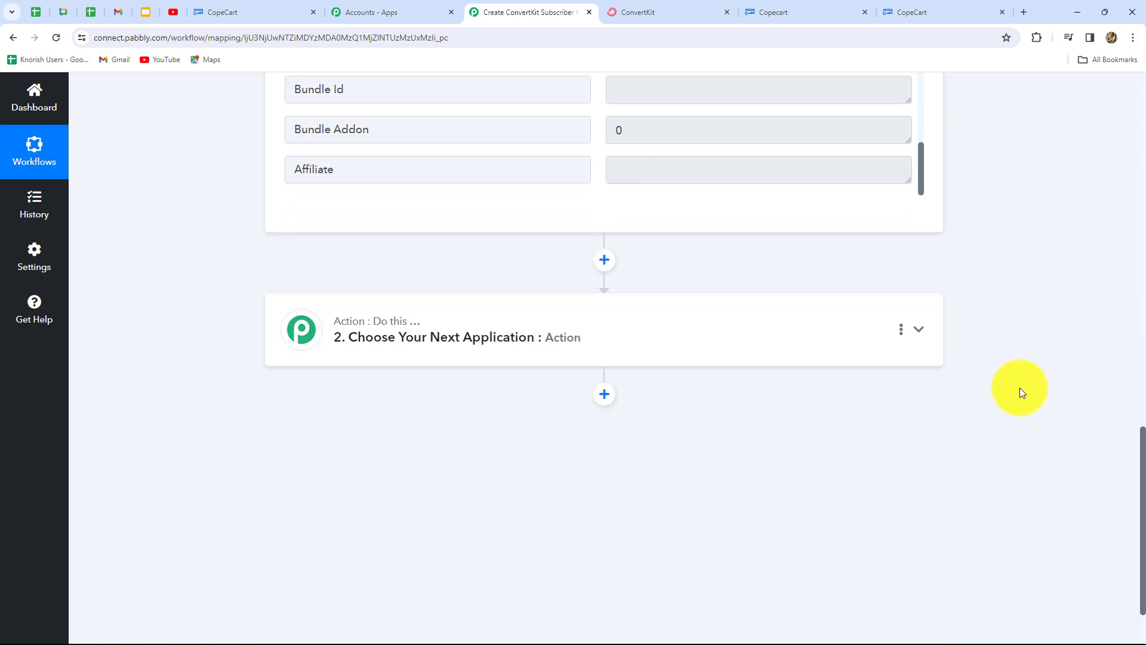
scroll(1019, 388, "up", 6)
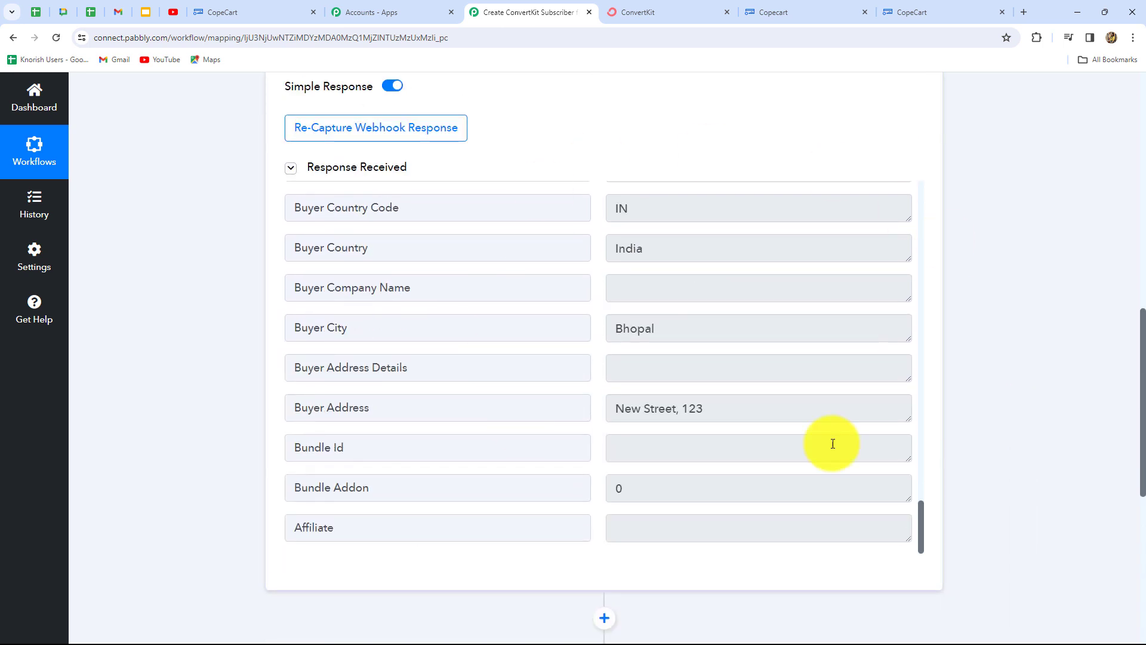
scroll(1078, 342, "down", 7)
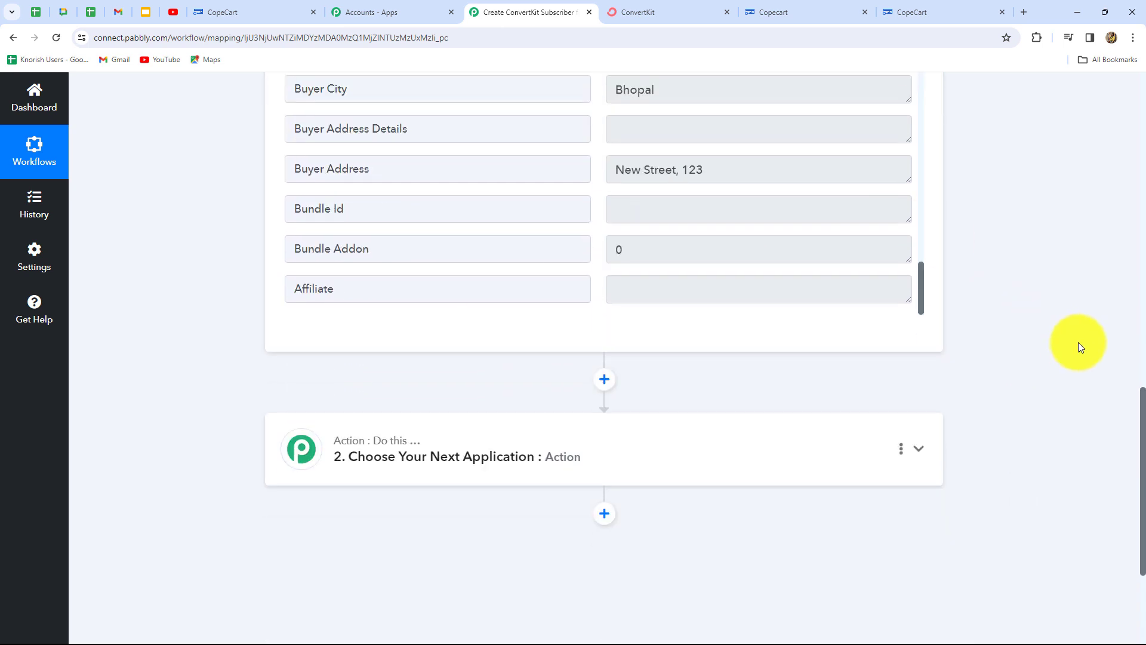
- Set the action step's app to ConvertKit, found by searching 'Con', with the Add Subscriber to a Form event
left_click(601, 263)
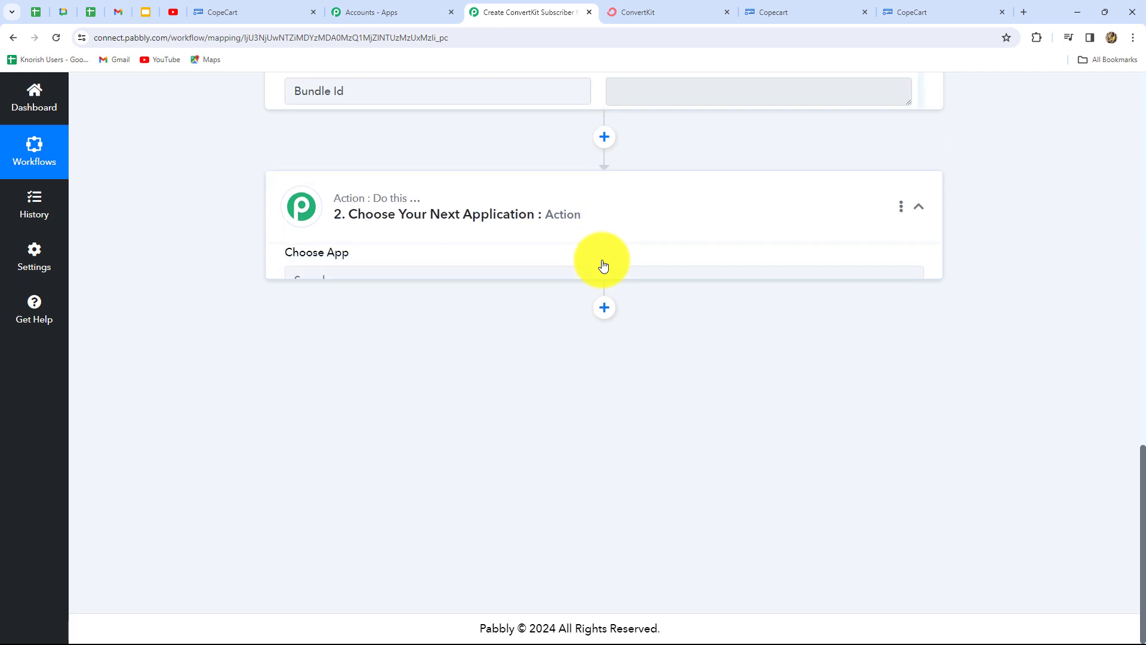
scroll(429, 335, "up", 4)
left_click(356, 335)
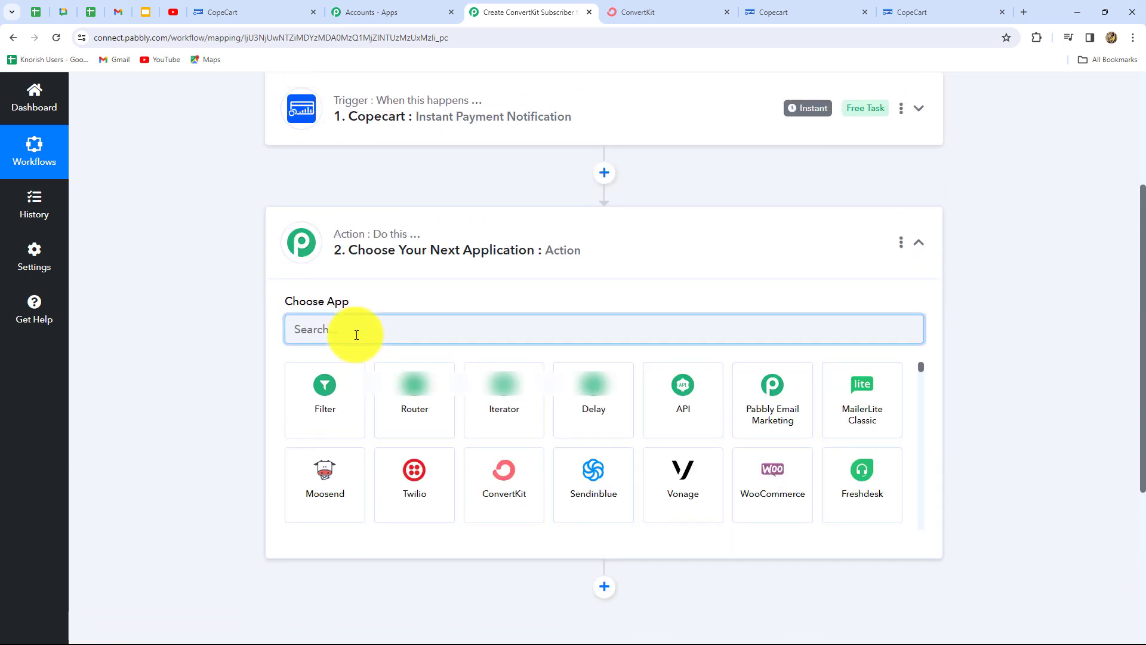
type("Con")
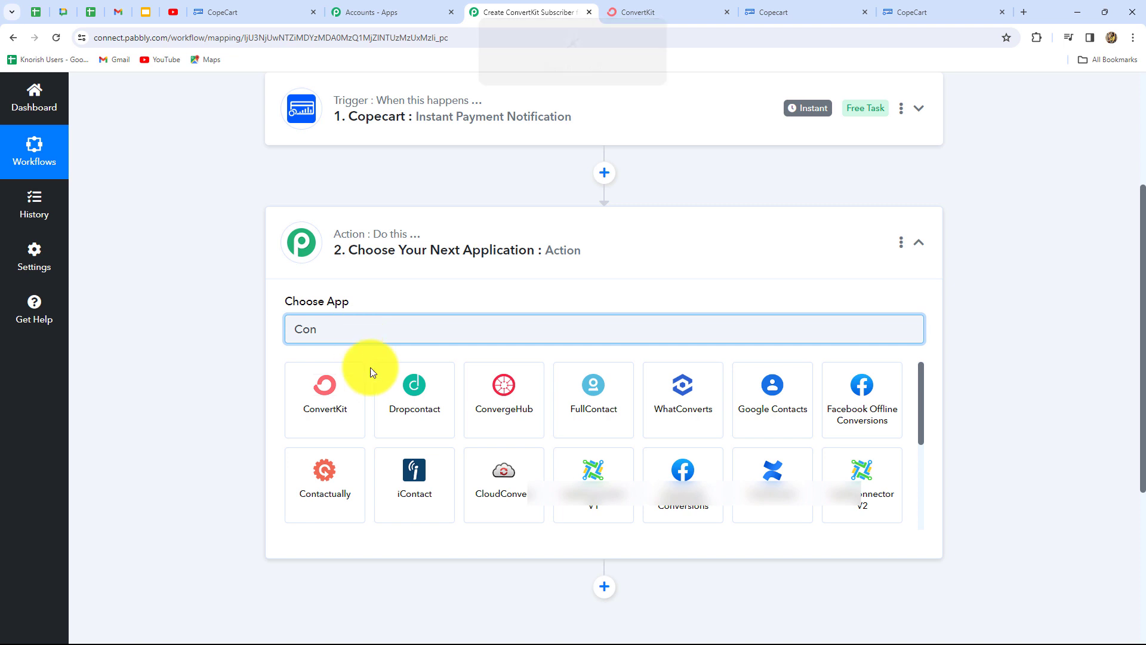
left_click(328, 404)
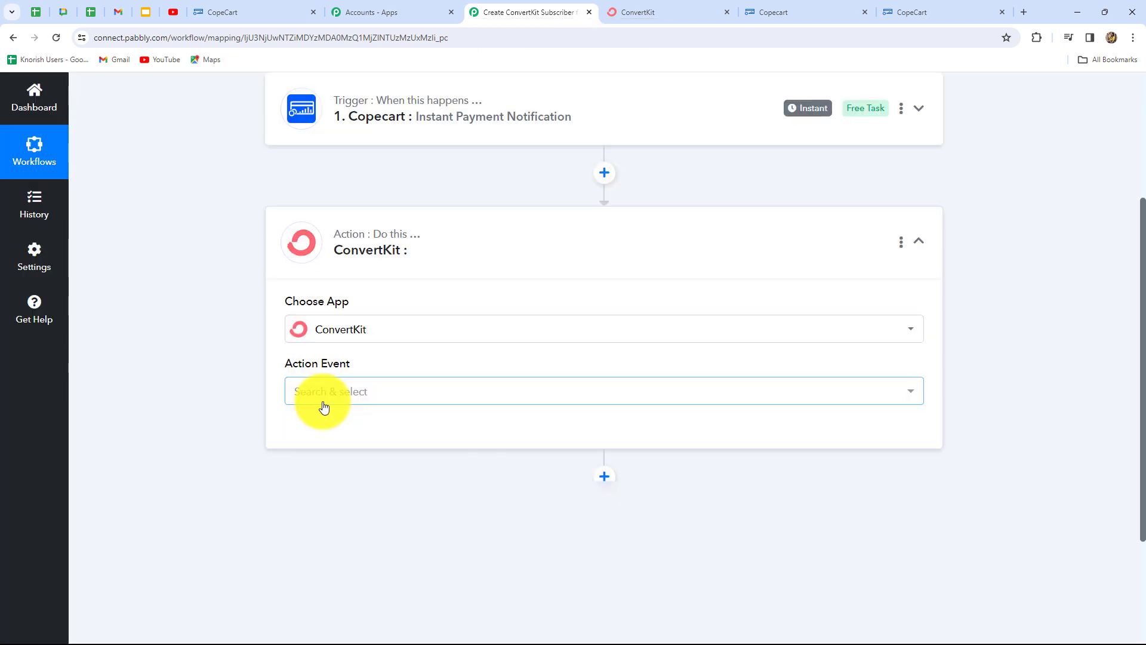
left_click(328, 399)
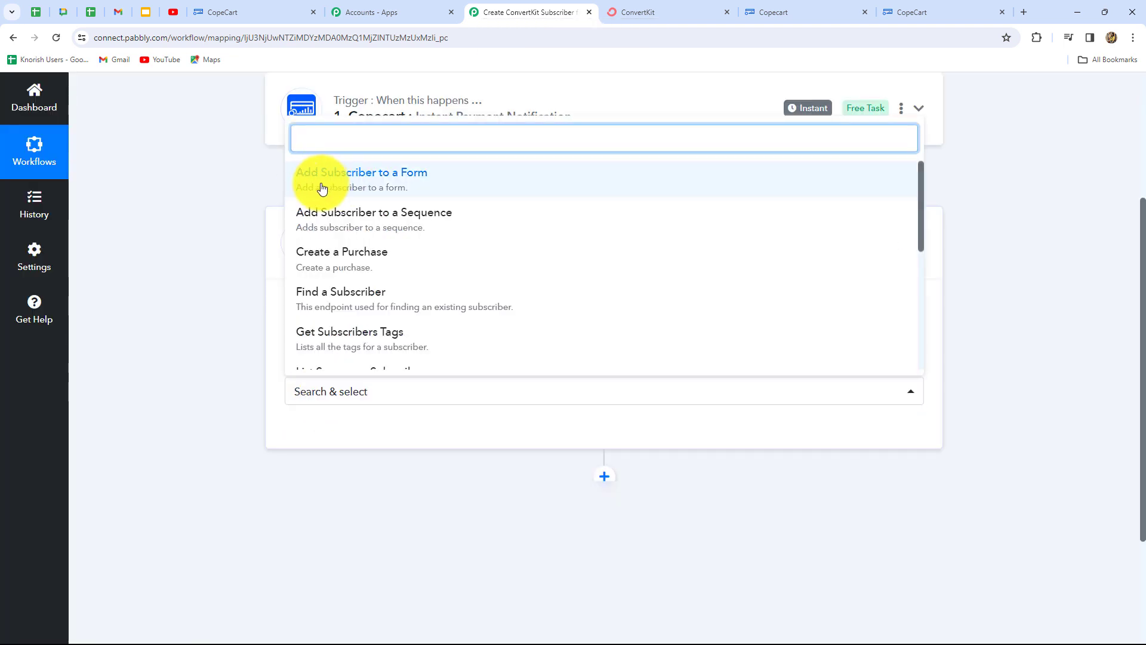
left_click(408, 189)
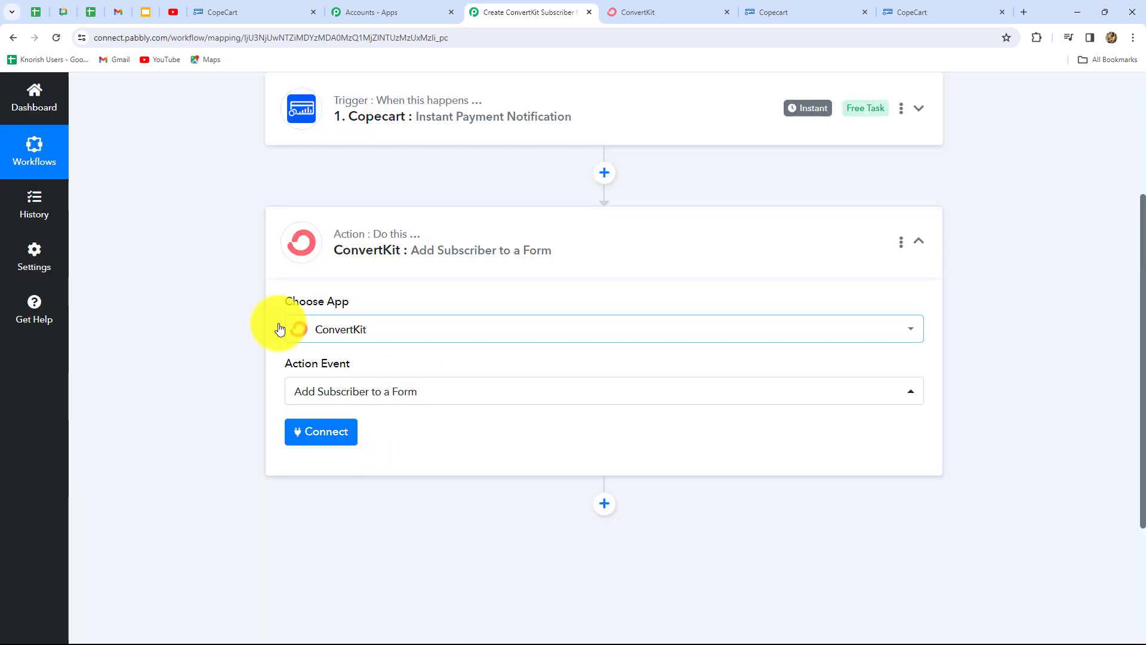
- Begin a new ConvertKit connection, ConvertKit #8, and read the help text on finding the API keys
left_click(338, 430)
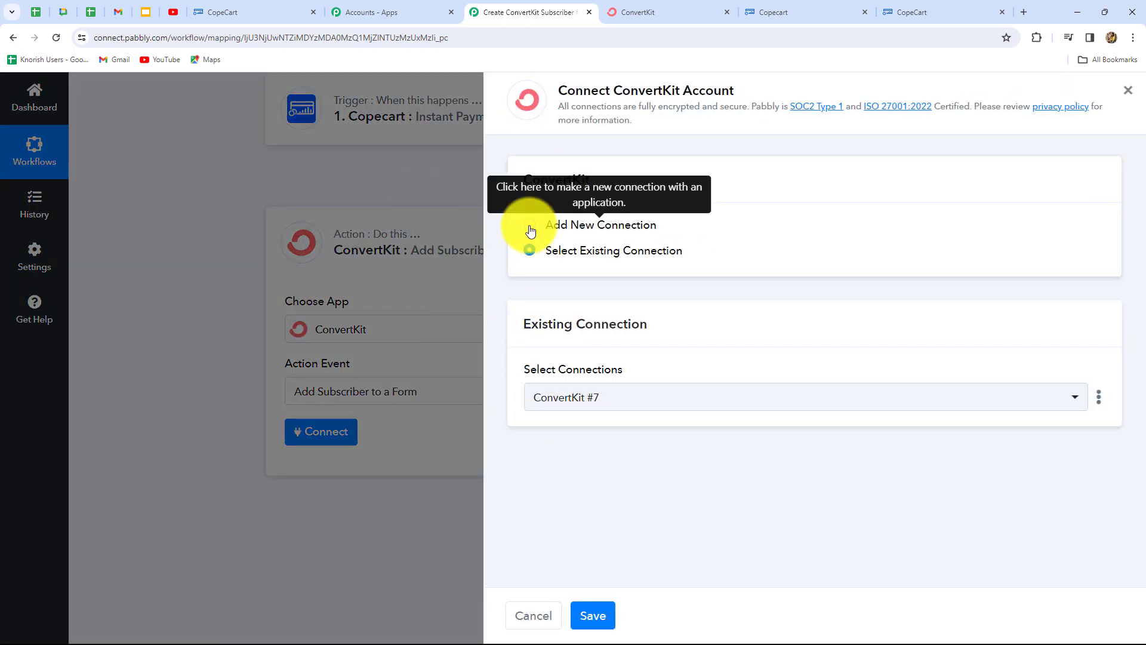
left_click(529, 224)
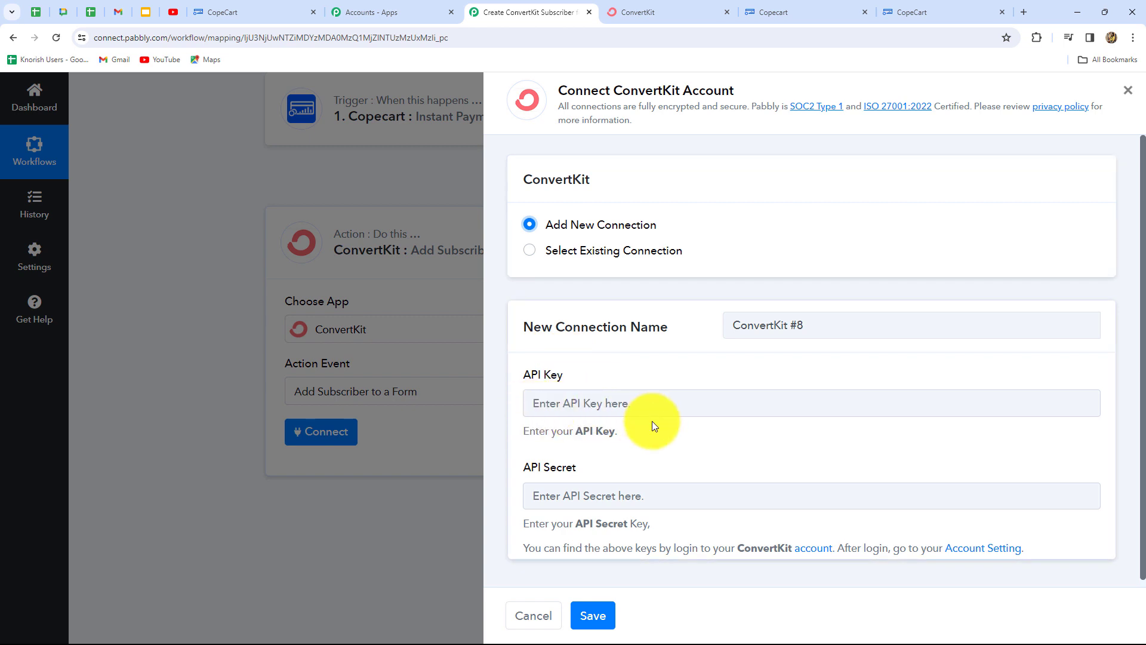
scroll(683, 500, "down", 1)
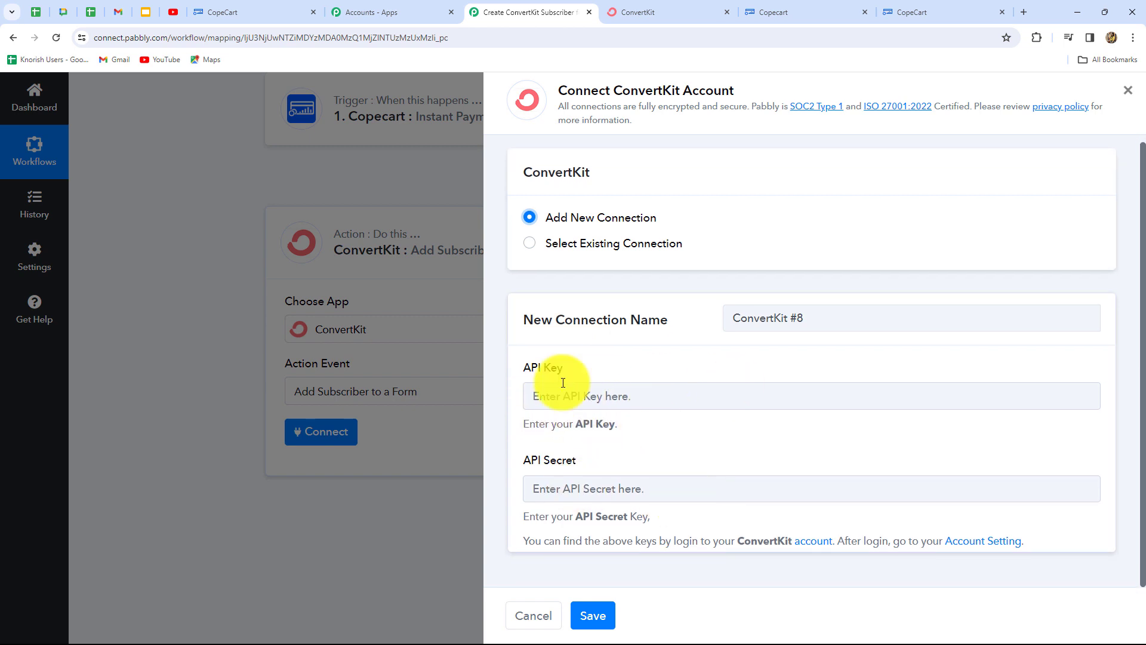
left_click_drag(525, 542, 998, 582)
left_click(1032, 561)
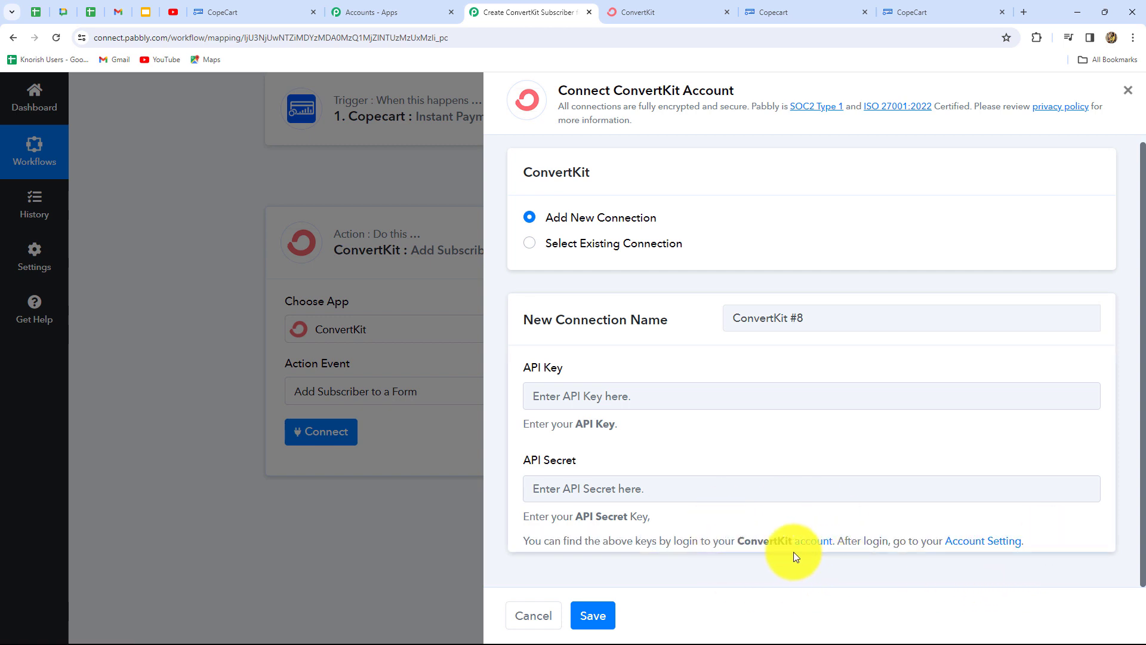
- Copy the API key from ConvertKit's Advanced account settings into Pabbly's API Key field
left_click(974, 545)
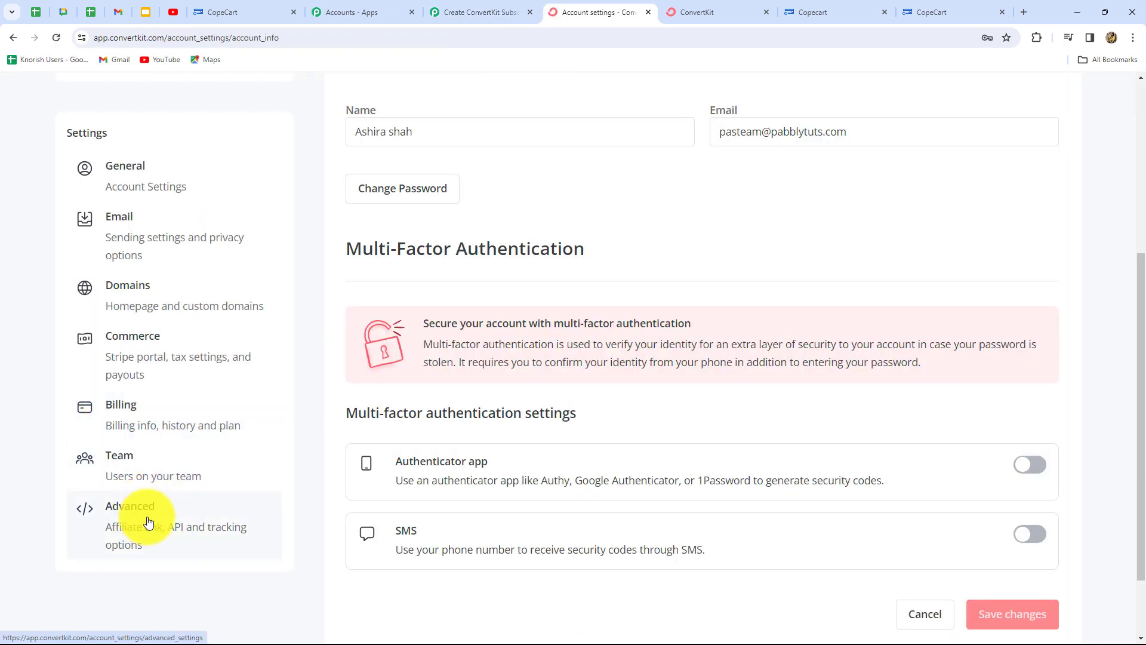
left_click(173, 537)
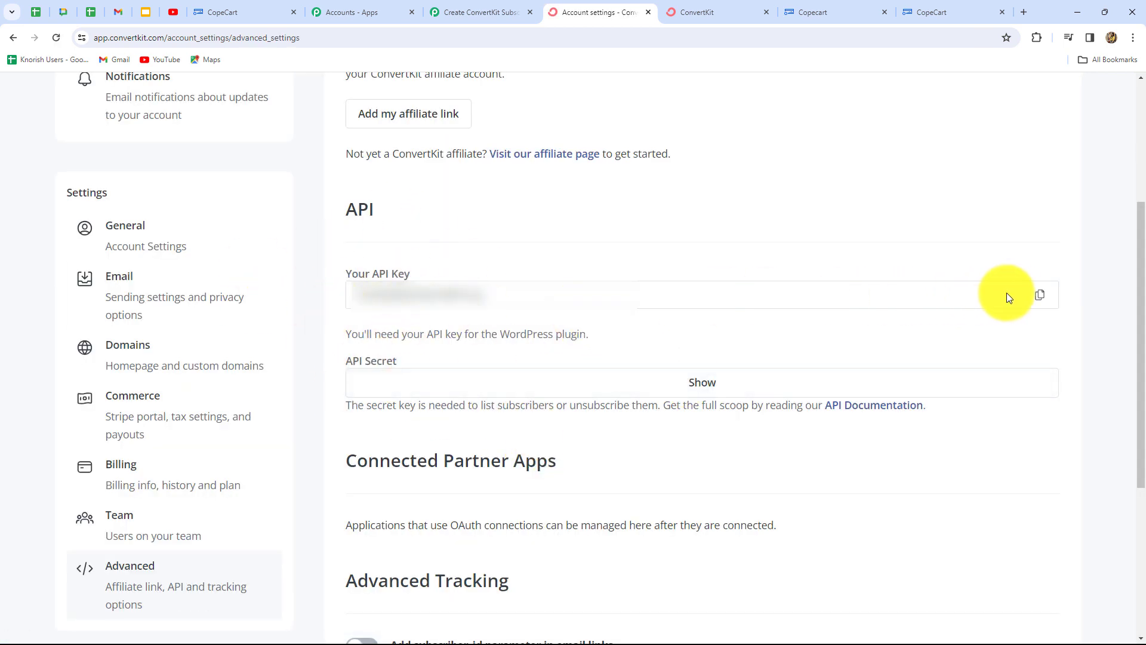
left_click(1040, 295)
left_click(464, 10)
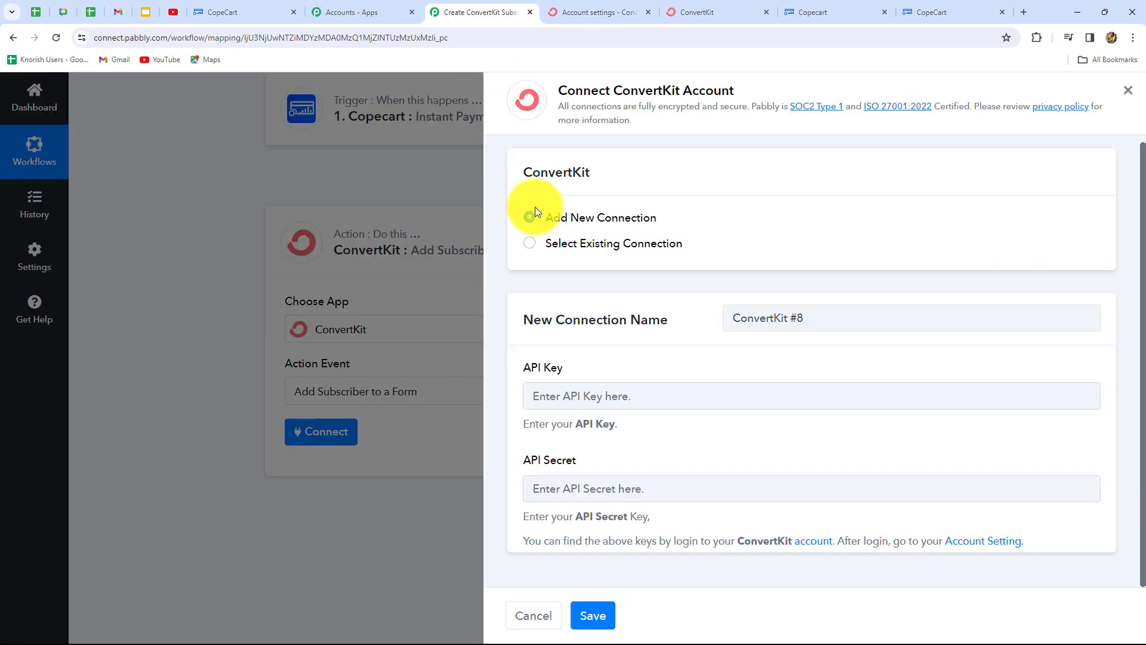
left_click(532, 391)
key("ctrl+v")
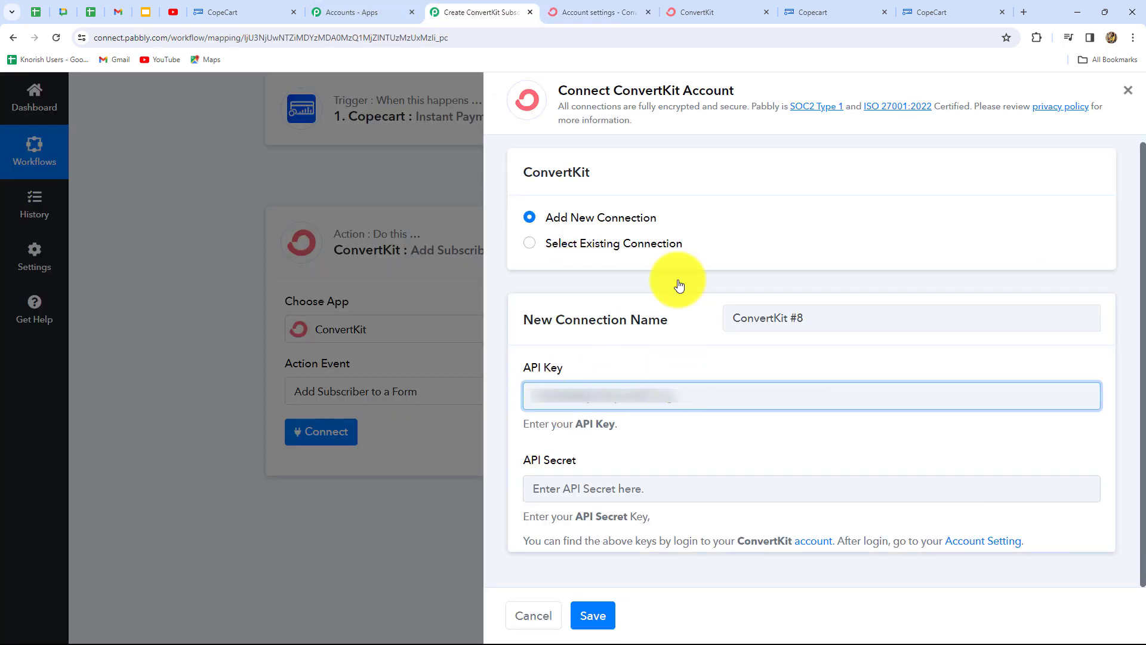
- Reveal and copy the ConvertKit API secret for the API Secret field
left_click(624, 9)
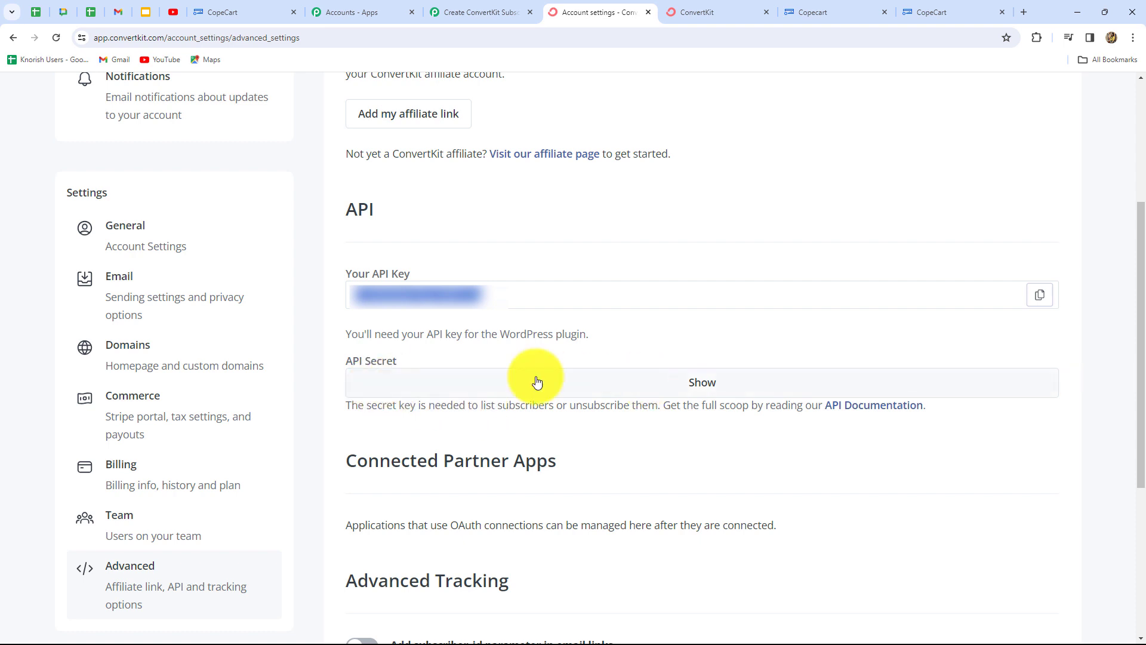
left_click(736, 391)
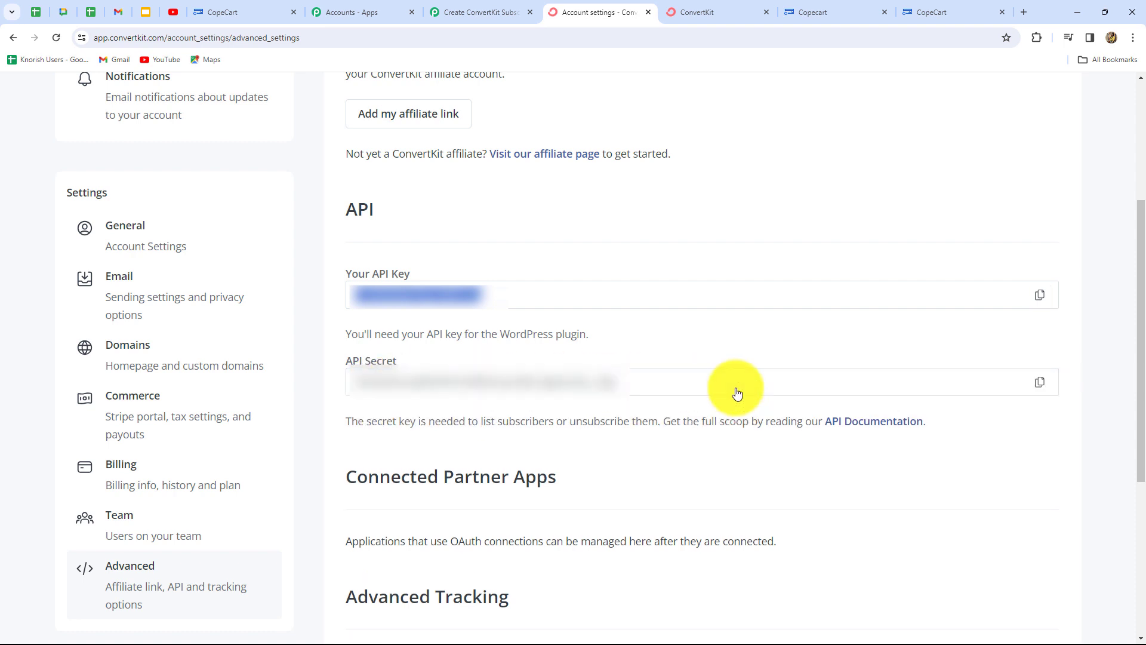
left_click(1042, 385)
left_click(471, 13)
left_click(543, 489)
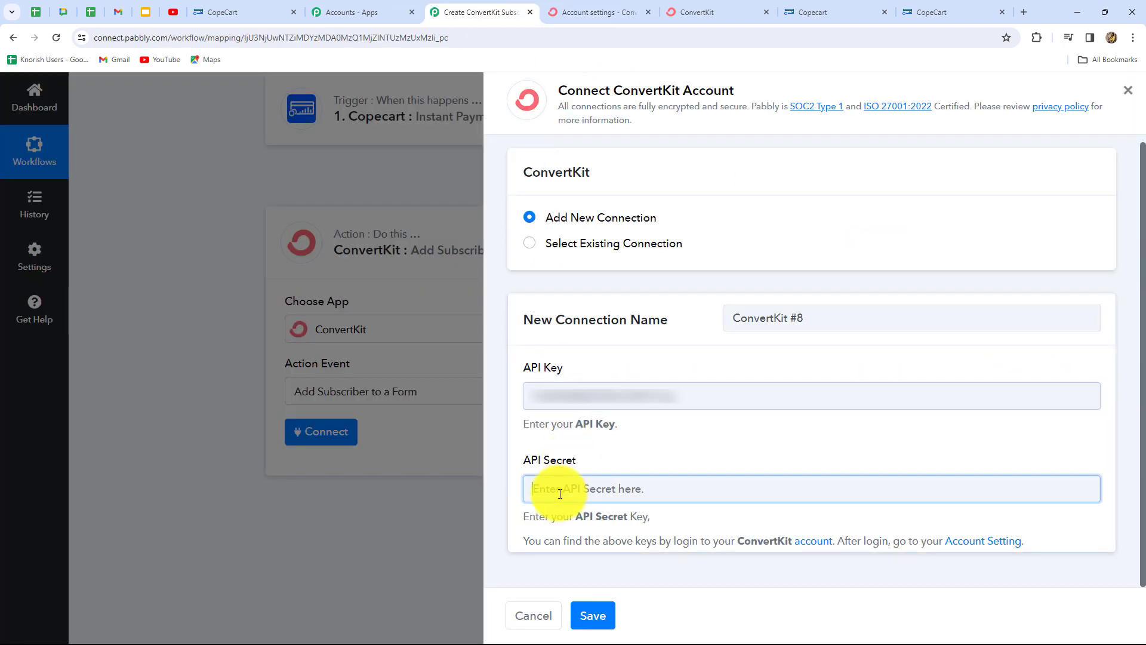
- Save the ConvertKit connection with the API secret and choose Subscriber form as the target form
key("ctrl+v")
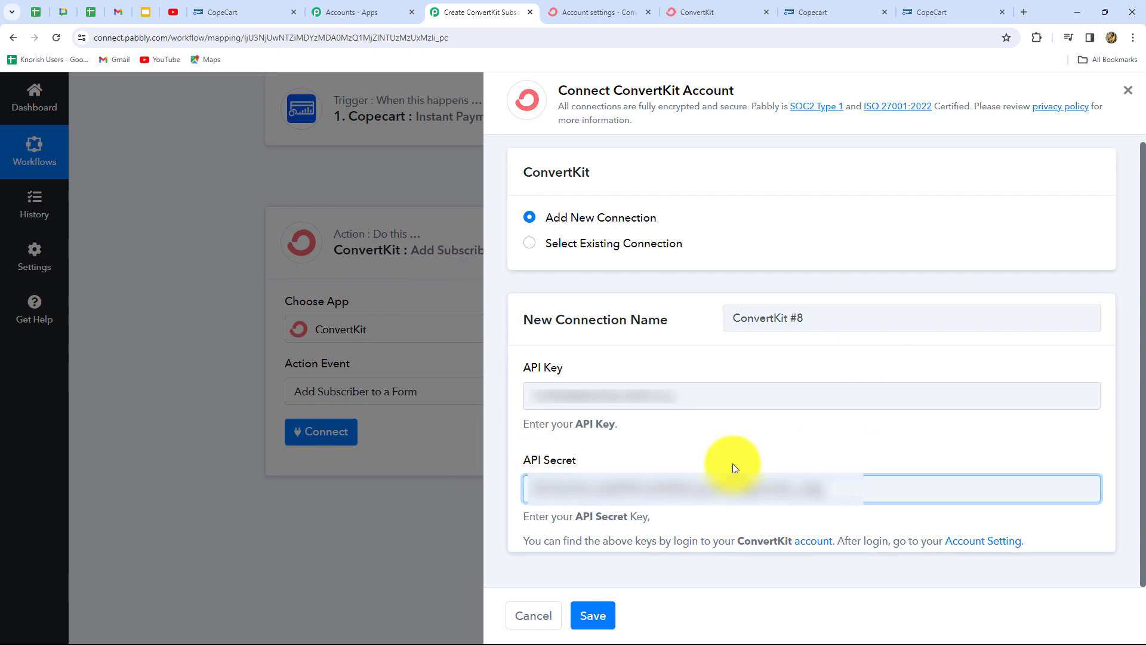
left_click(593, 615)
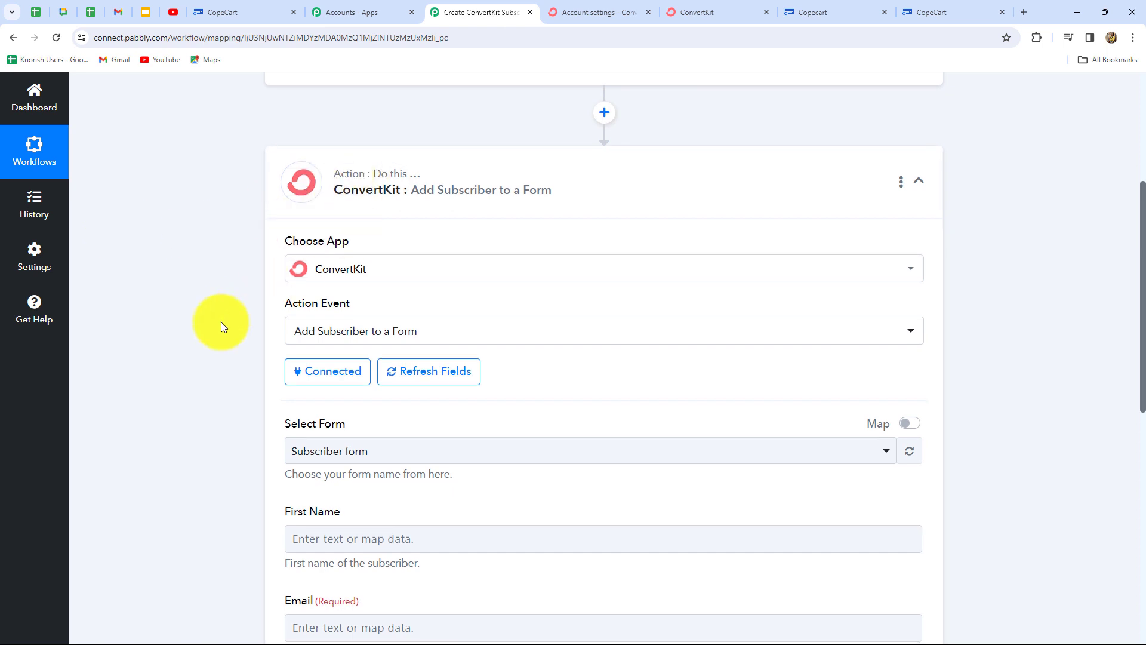
scroll(220, 321, "down", 4)
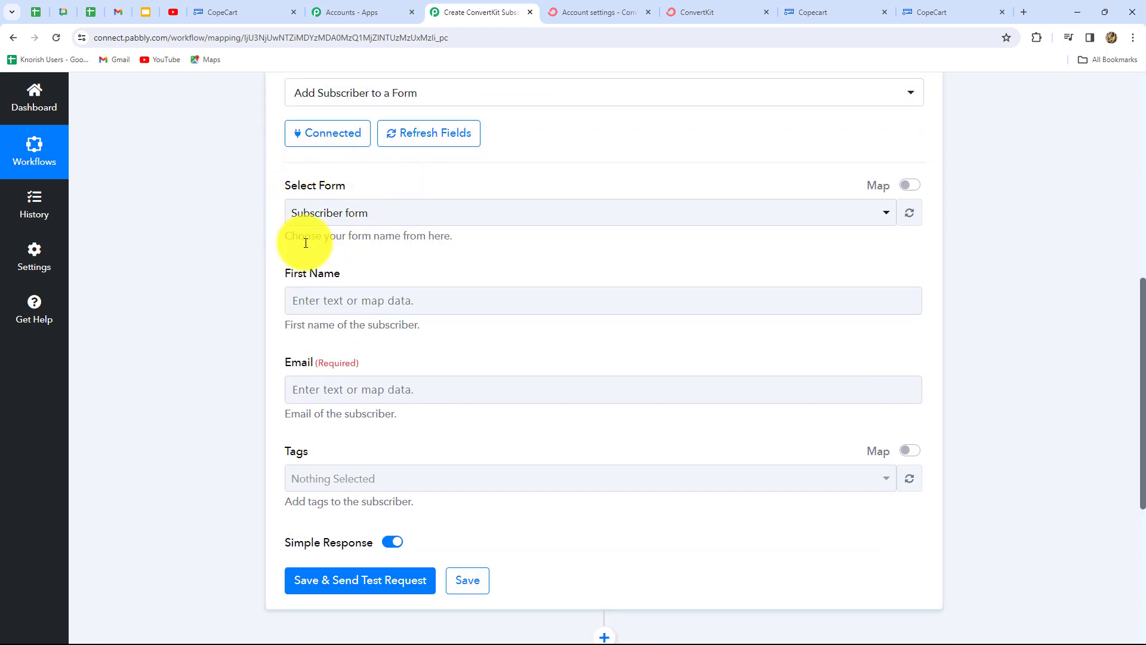
left_click(408, 218)
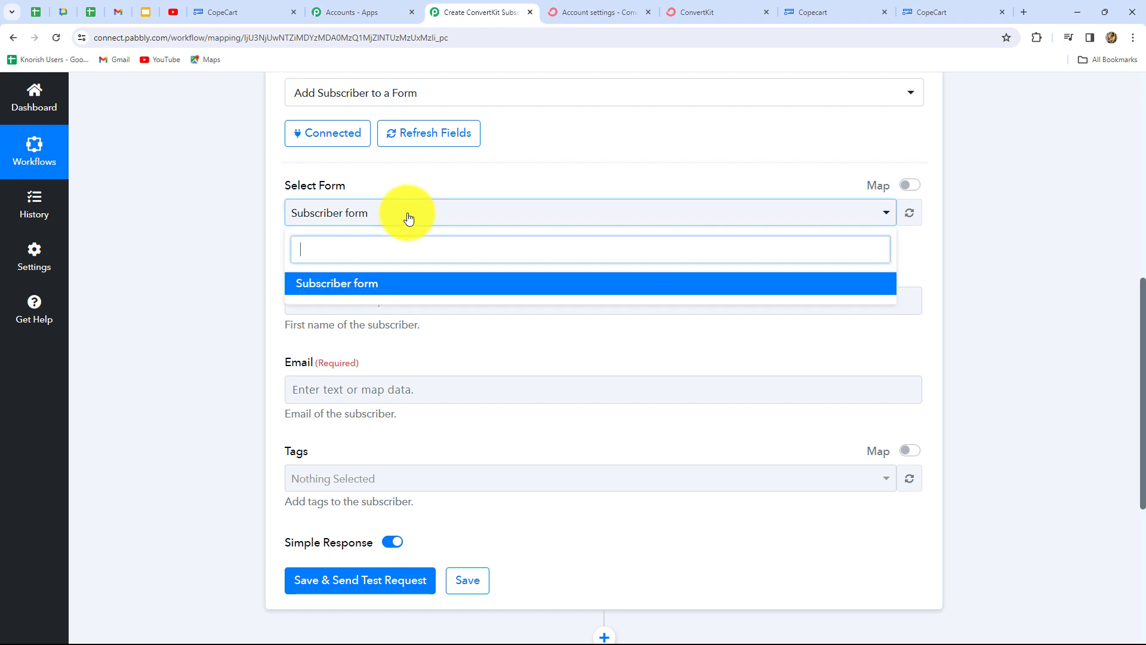
left_click(375, 290)
scroll(198, 284, "down", 3)
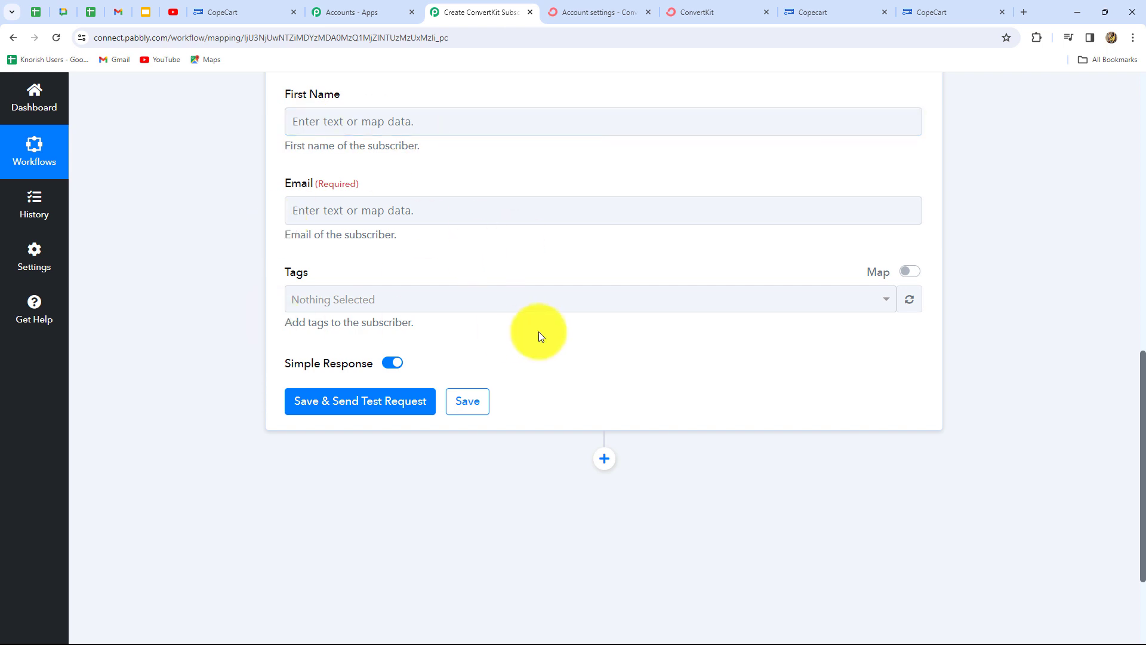
scroll(538, 331, "up", 2)
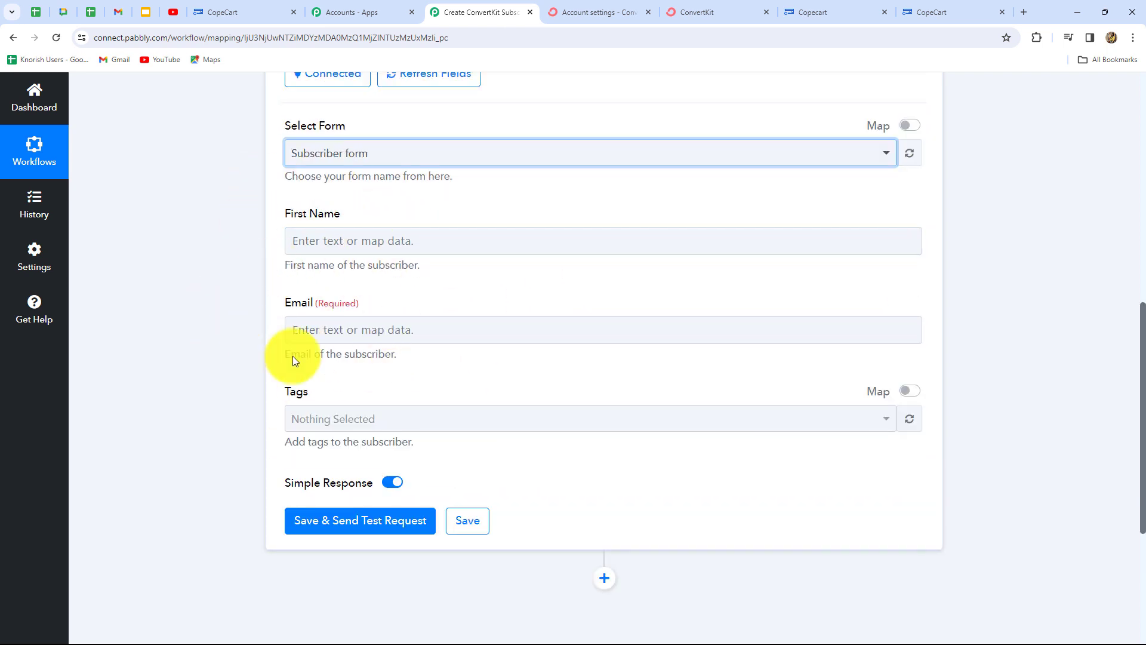
- Map First Name to the CopeCart Buyer Firstname field, found by searching 'na'
left_click(438, 242)
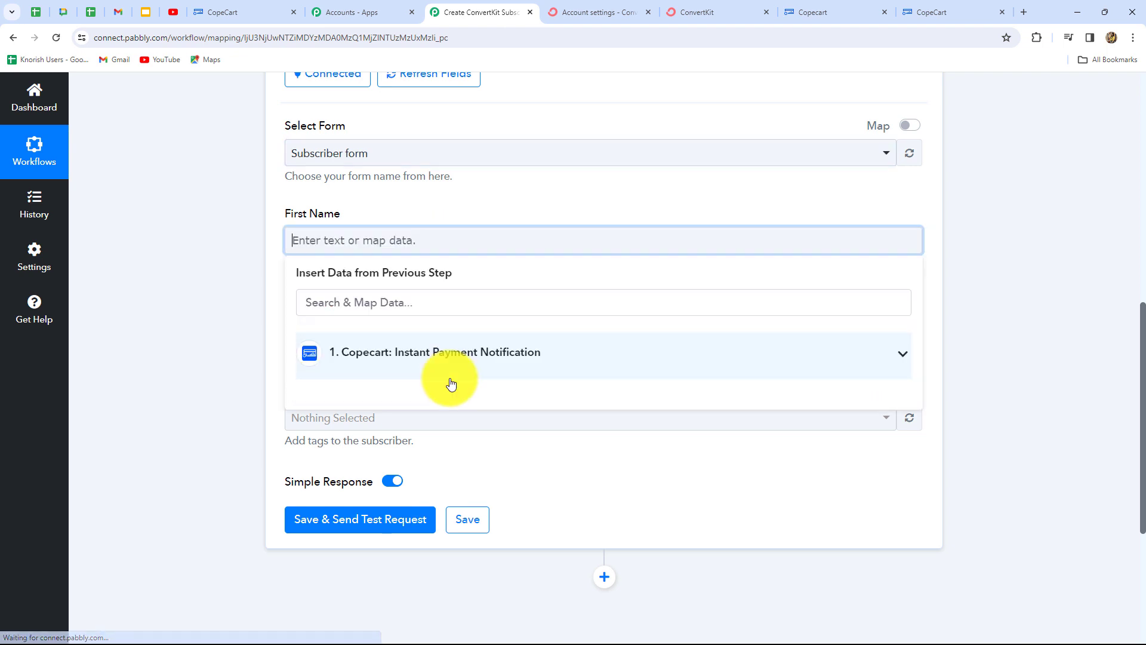
left_click(371, 362)
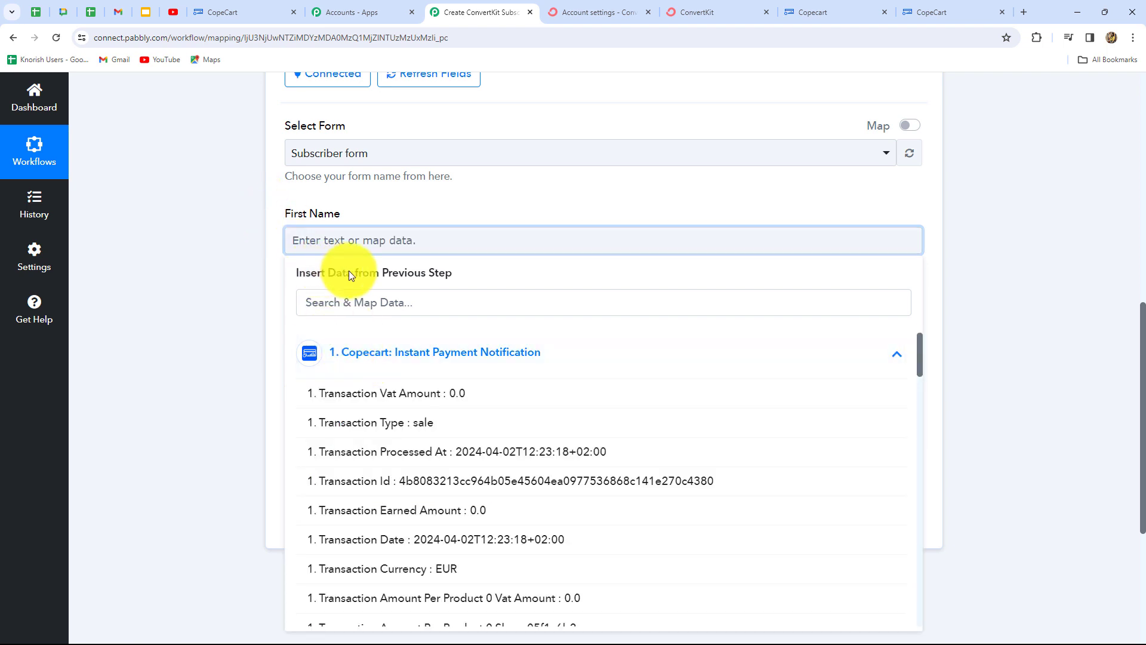
scroll(435, 389, "down", 7)
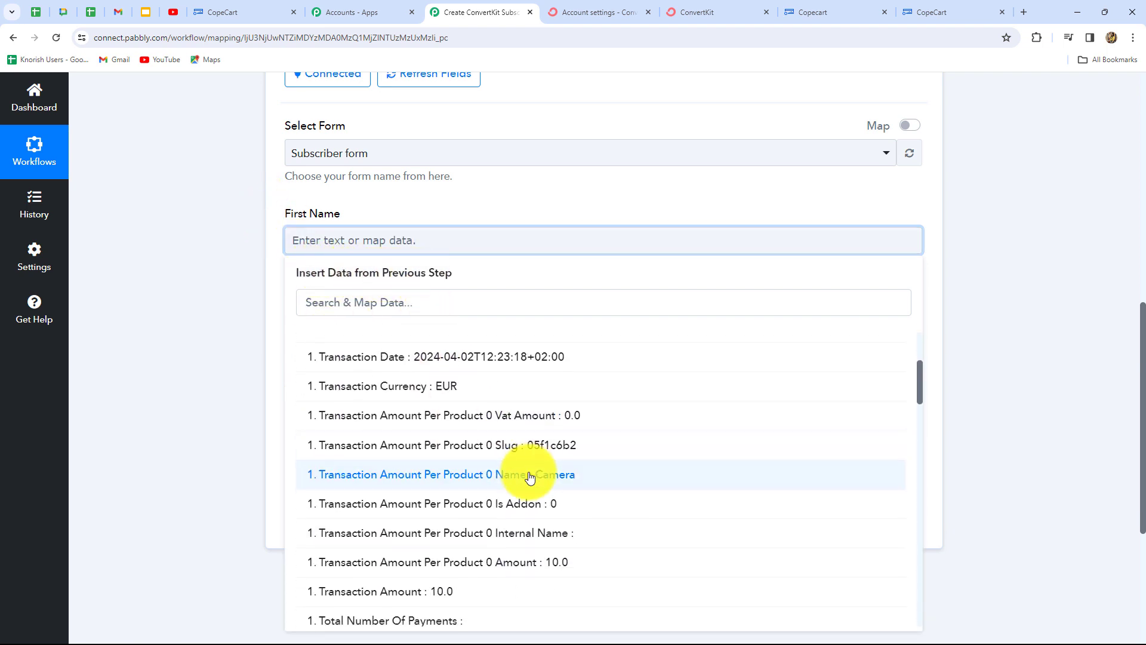
scroll(530, 478, "up", 4)
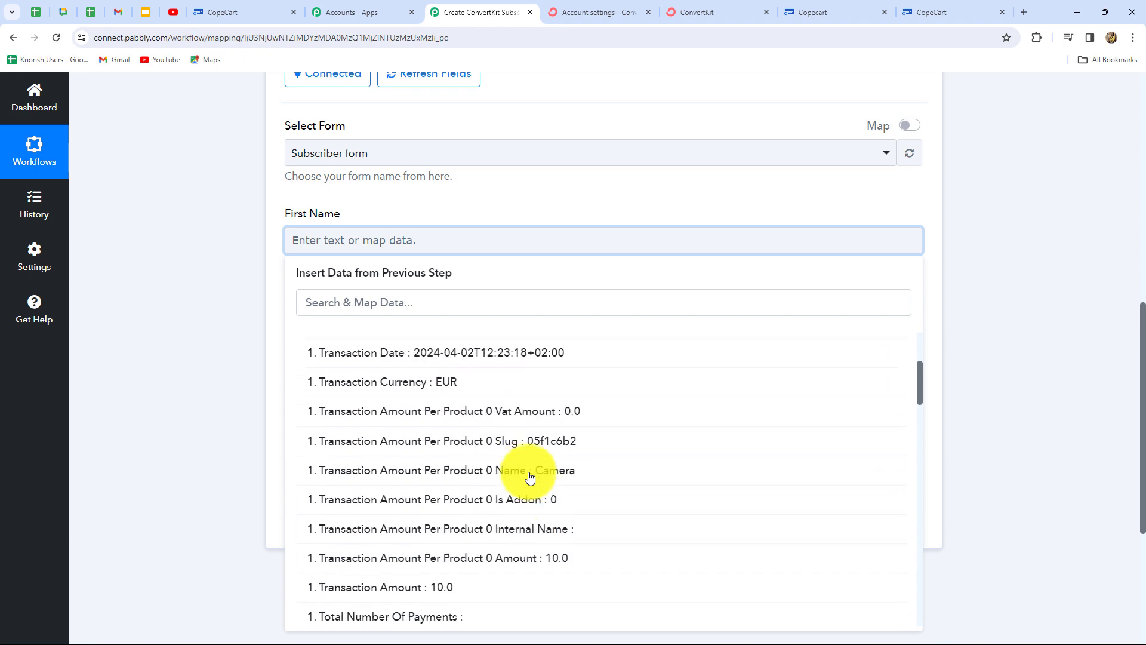
left_click(369, 302)
type("name")
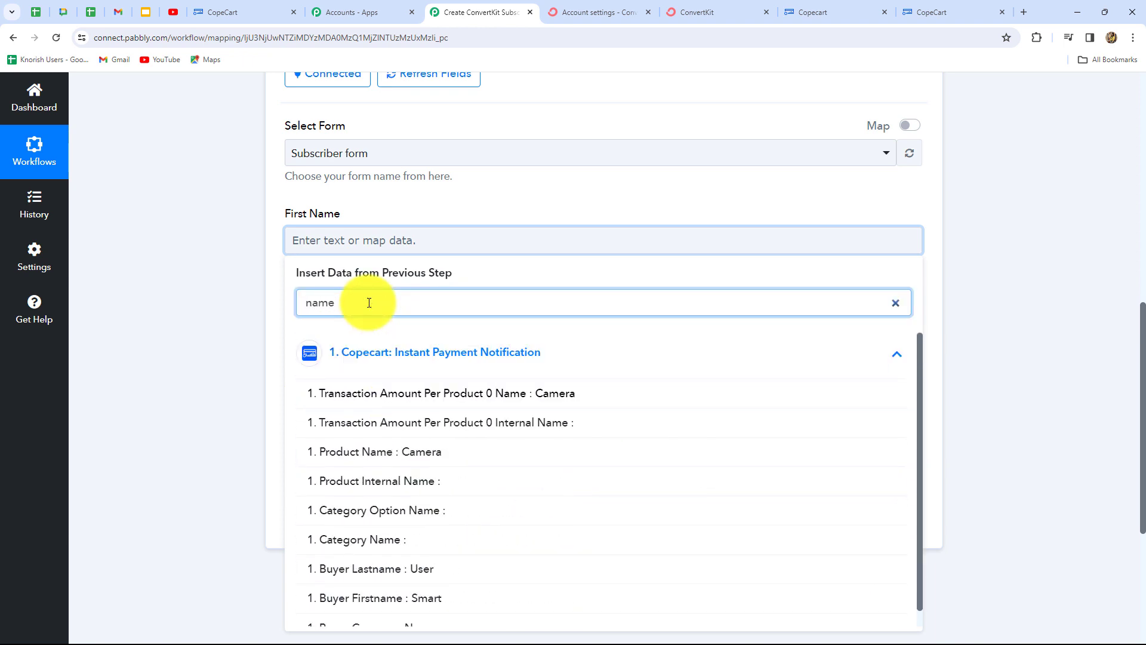
scroll(471, 520, "down", 1)
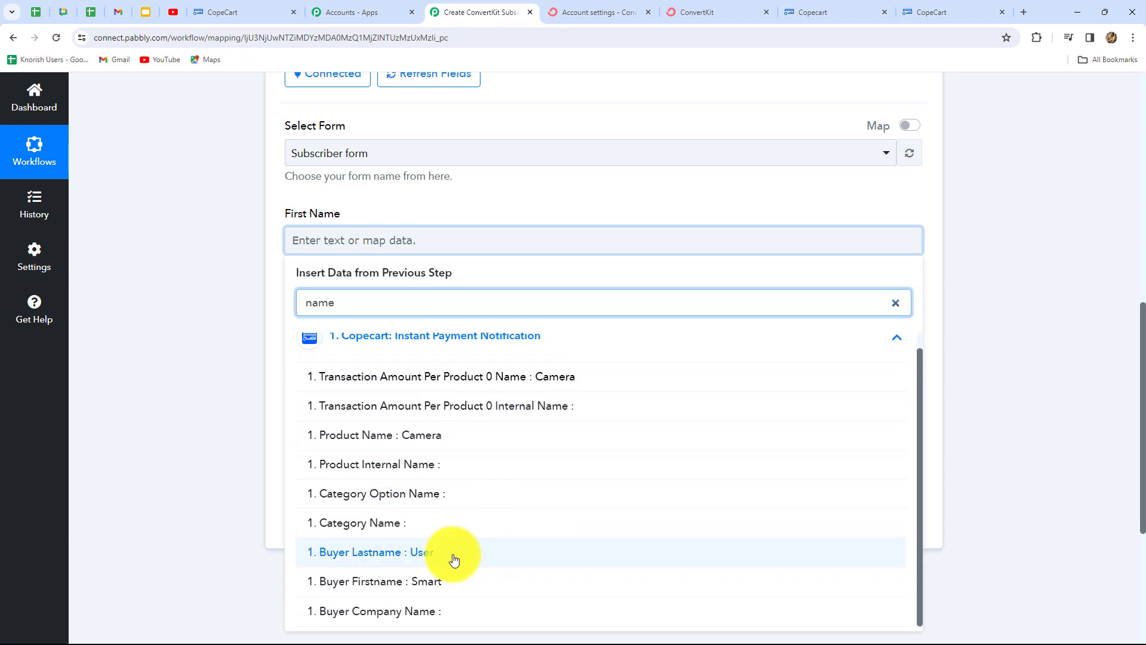
left_click(438, 583)
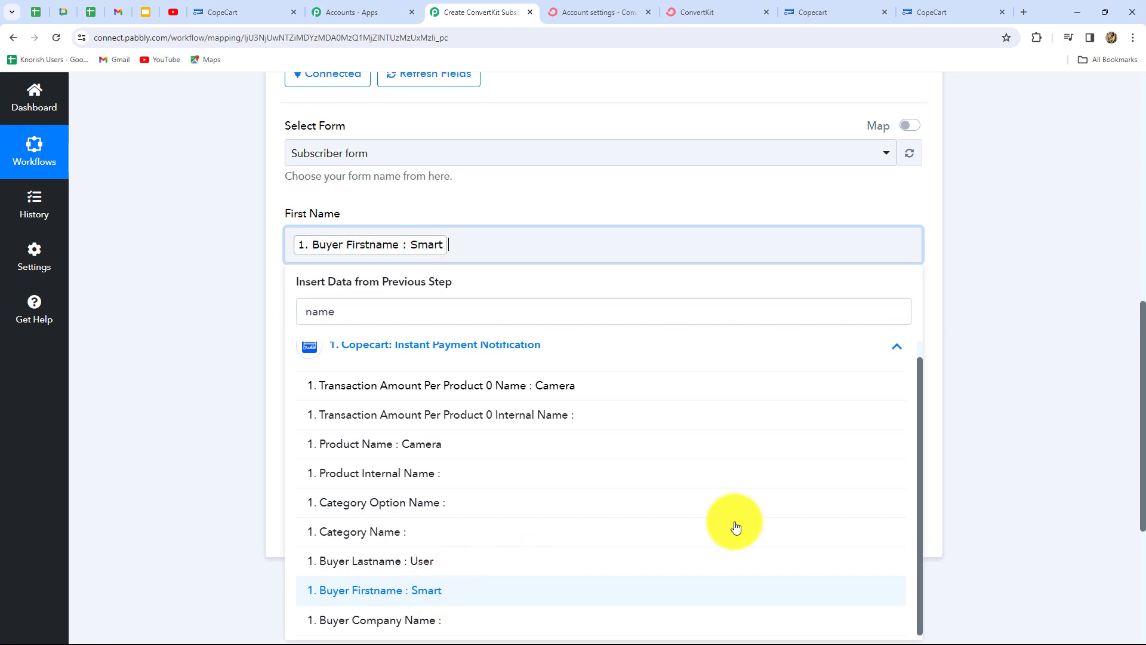
left_click(1125, 452)
scroll(363, 314, "down", 1)
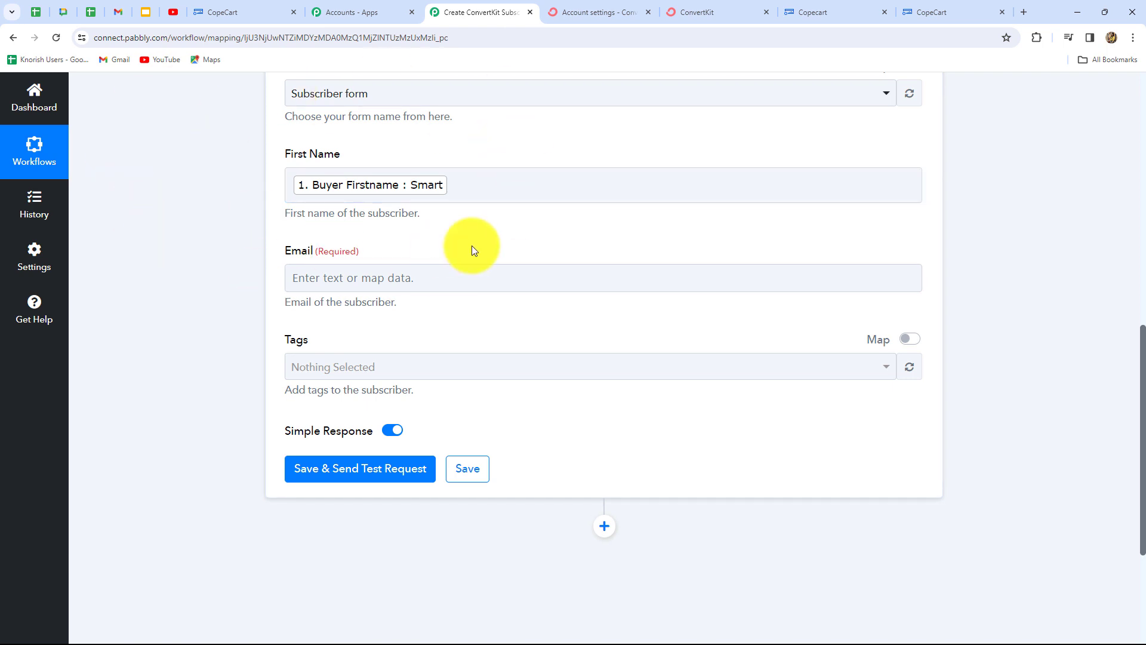
scroll(472, 246, "down", 3)
- Map the Email field to the CopeCart Buyer Email, found by searching 'ema'
scroll(471, 245, "up", 2)
left_click(445, 212)
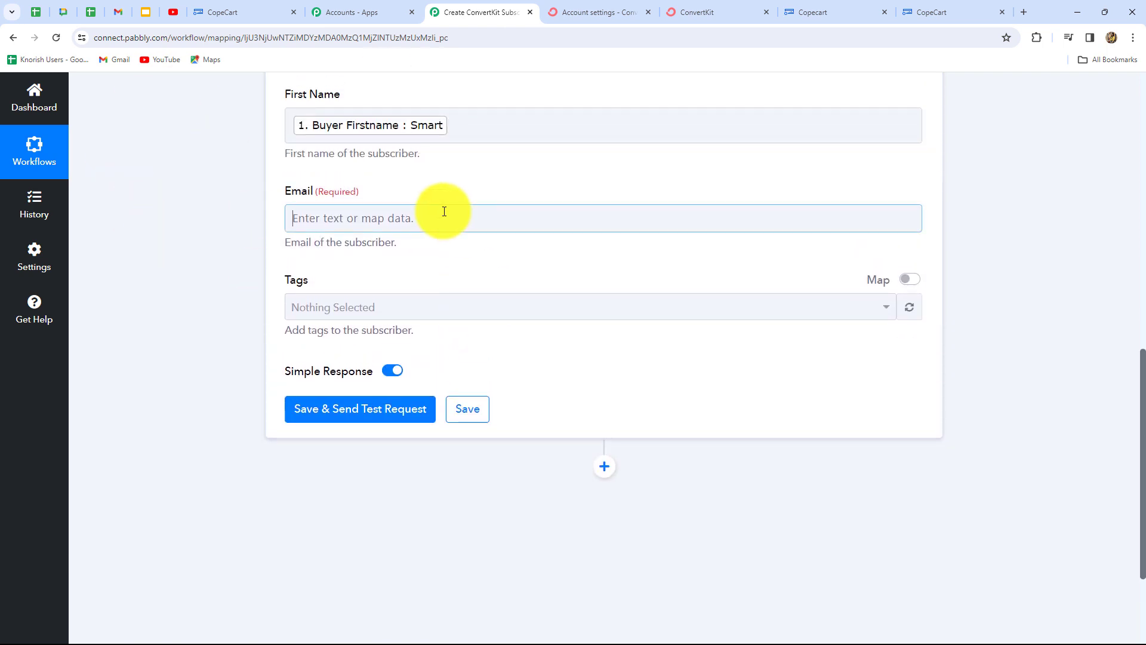
left_click(384, 320)
left_click(382, 289)
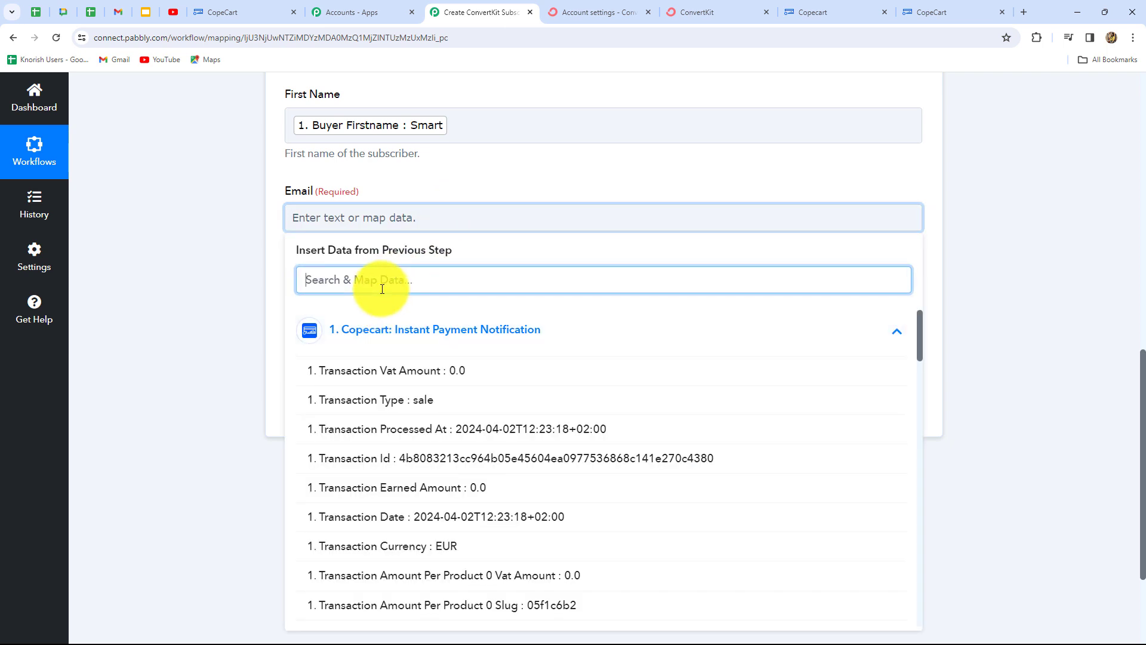
type("ema")
left_click(424, 371)
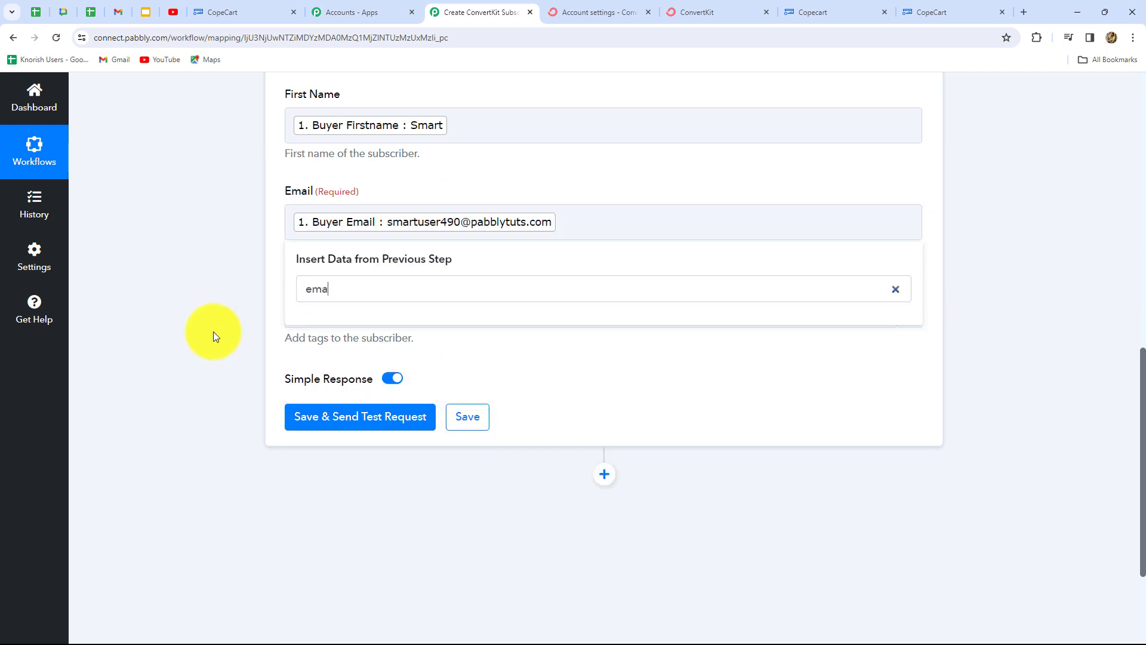
left_click(213, 331)
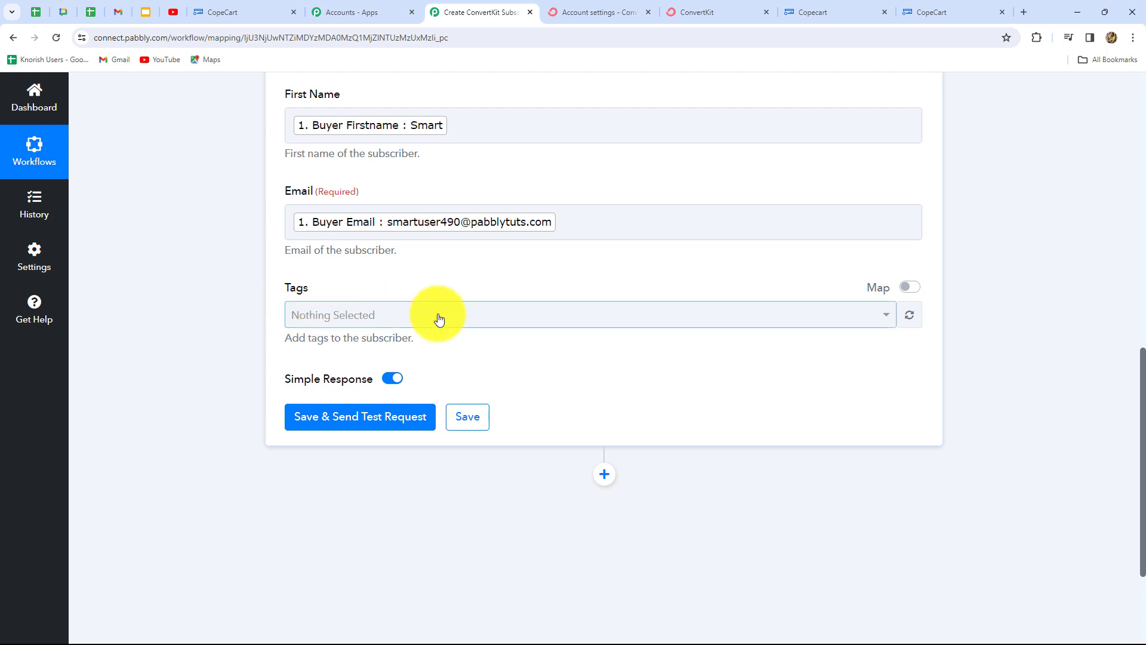
- Apply the Copecart tag to new subscribers
left_click(392, 323)
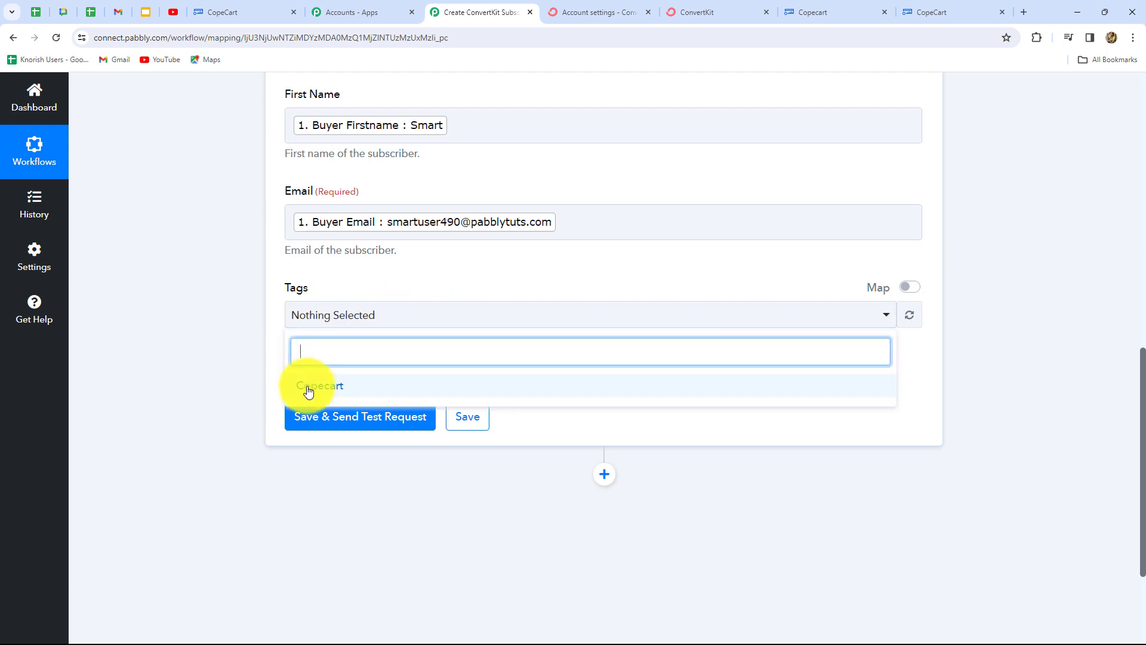
left_click(307, 391)
left_click(338, 250)
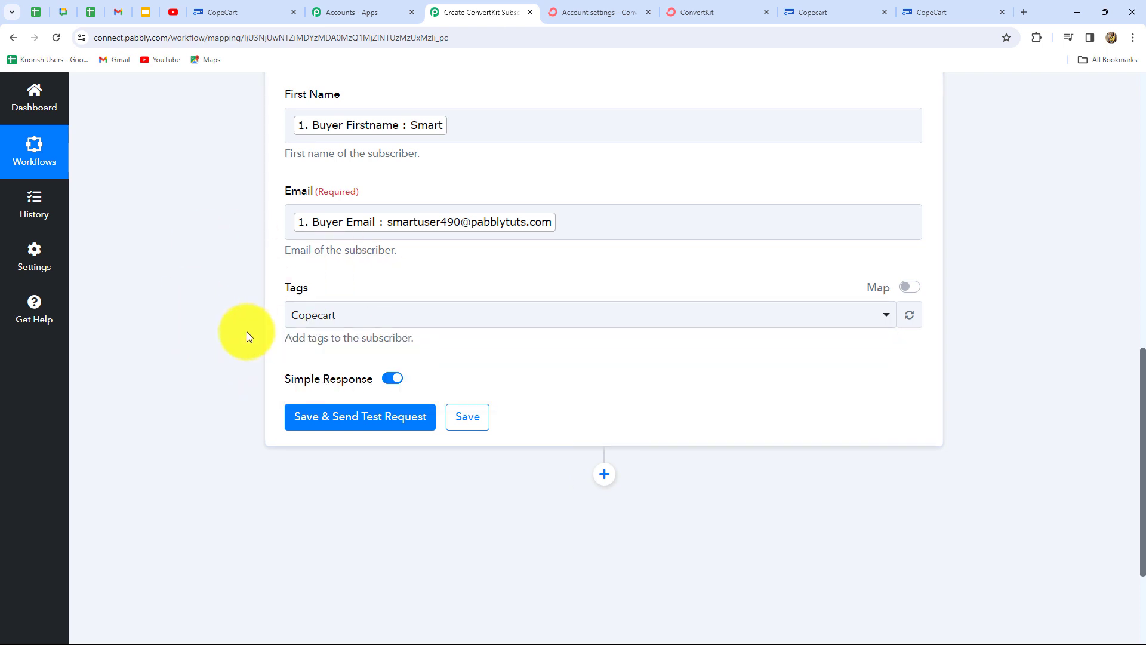
- Save the ConvertKit step, send a test request and check the returned Subscription Id and active state
left_click(352, 422)
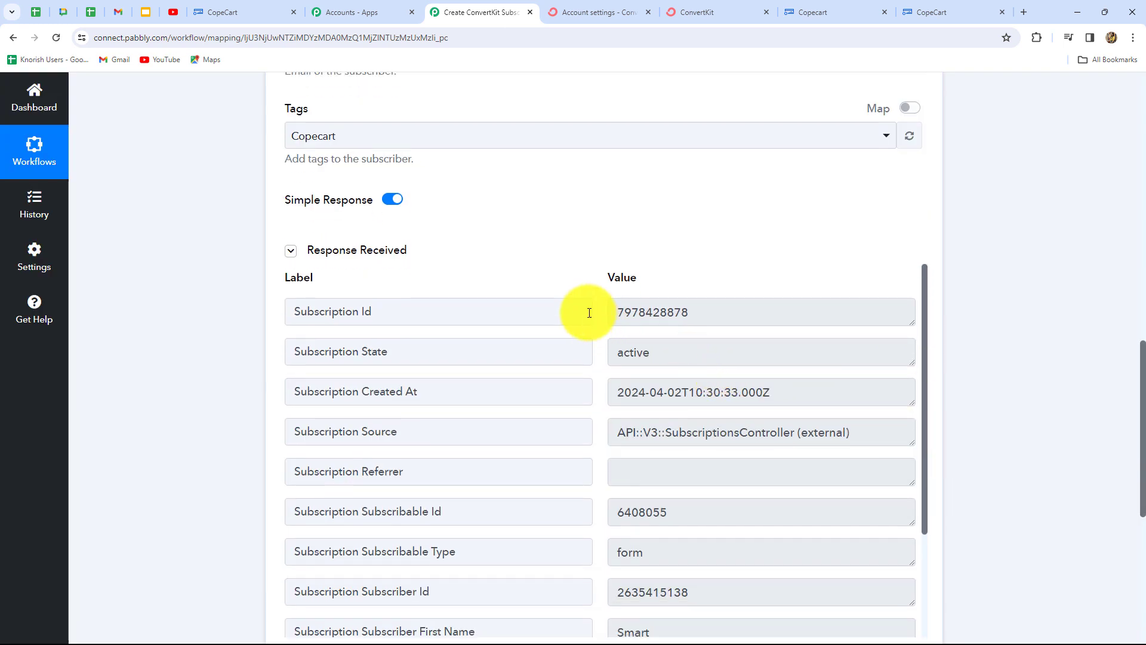
left_click_drag(703, 312, 587, 331)
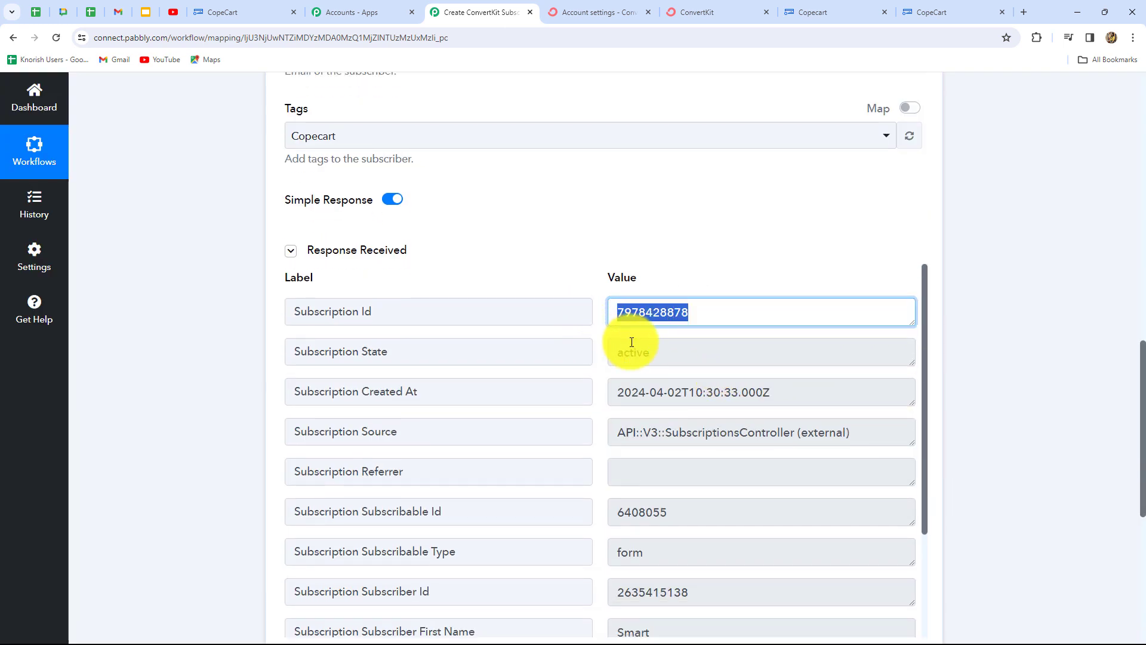
left_click_drag(675, 358, 611, 358)
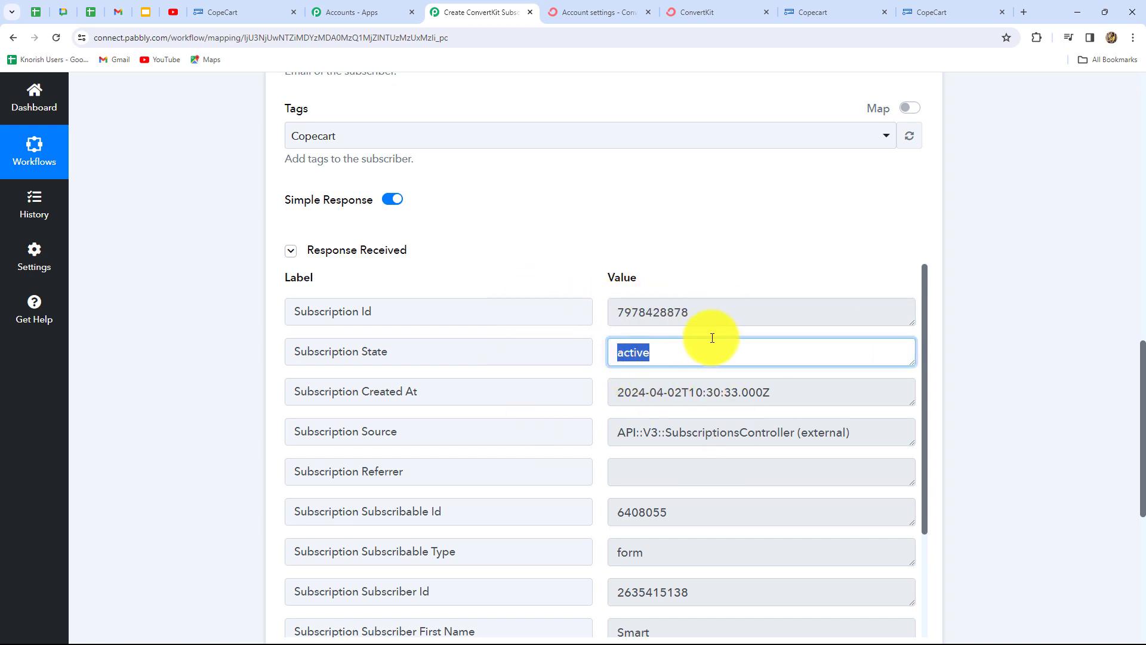
left_click(613, 9)
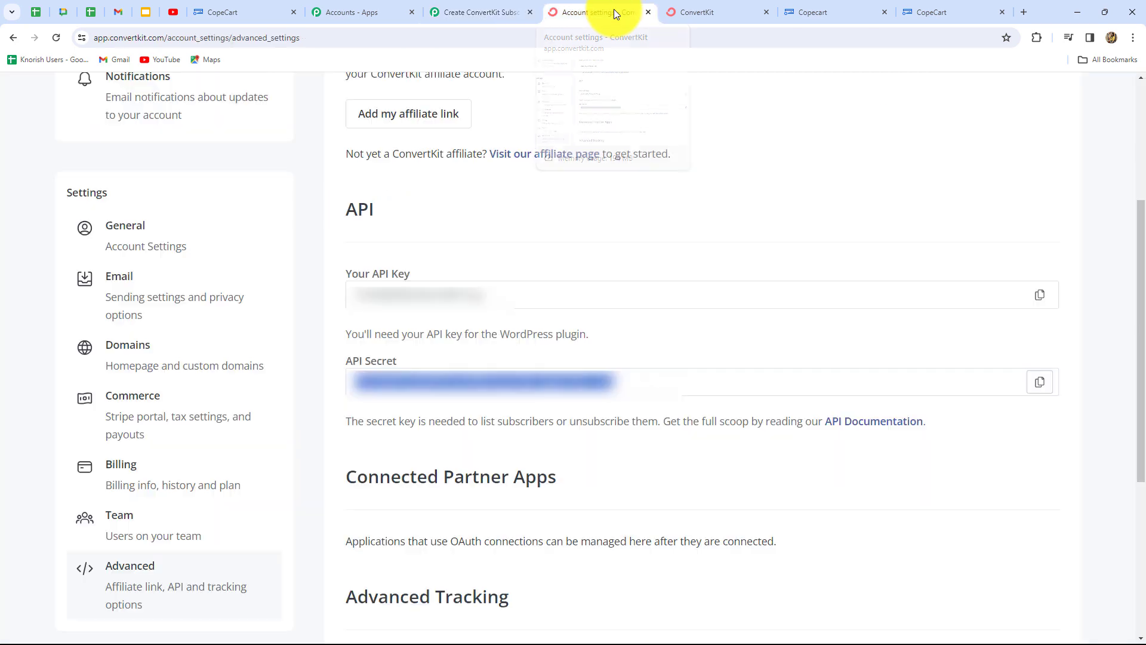
- Open ConvertKit's Grow > Subscribers list to confirm the test subscriber is there
left_click(12, 36)
left_click(154, 95)
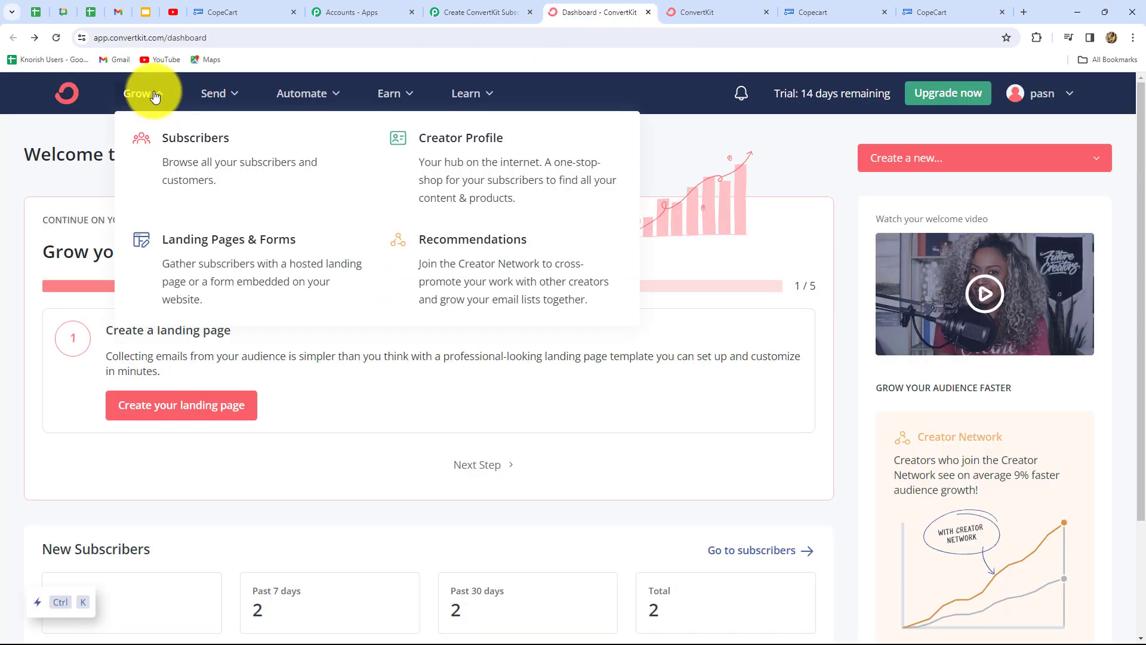
left_click(181, 149)
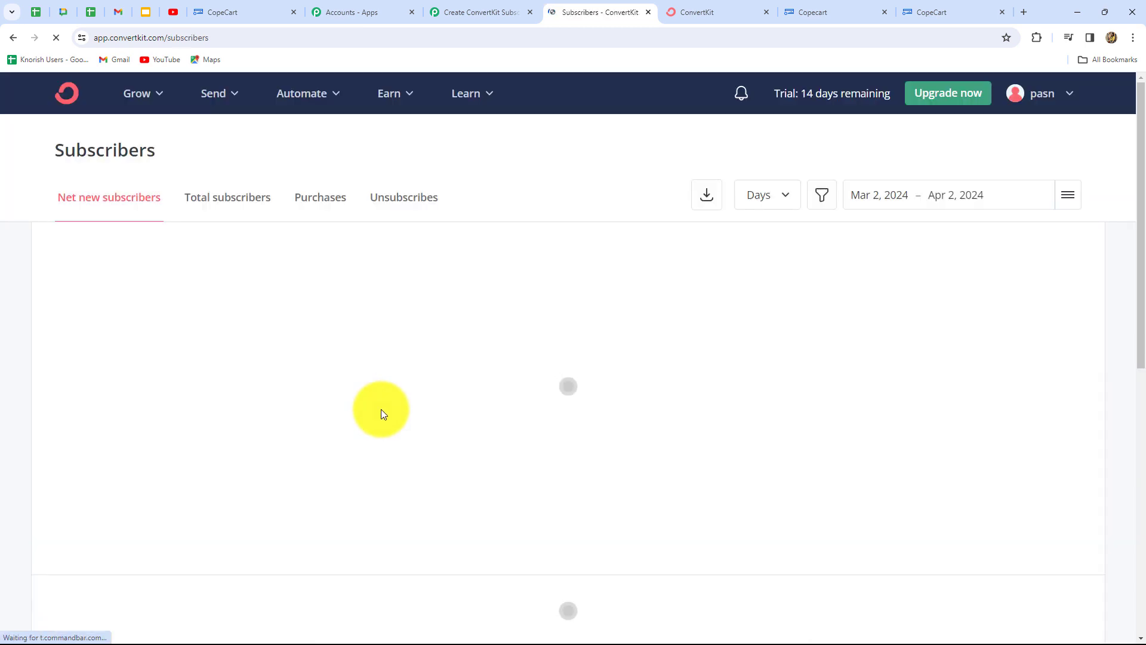
scroll(110, 406, "down", 5)
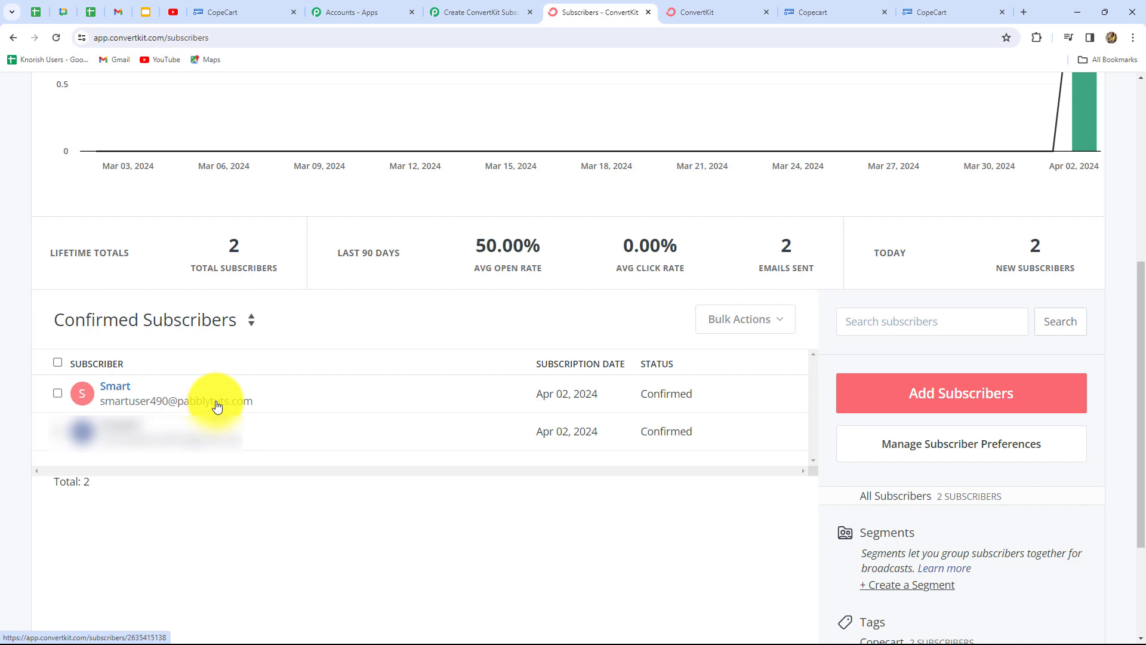
- Return to the Pabbly workflow and collapse the ConvertKit action step
left_click(500, 13)
scroll(1002, 328, "up", 10)
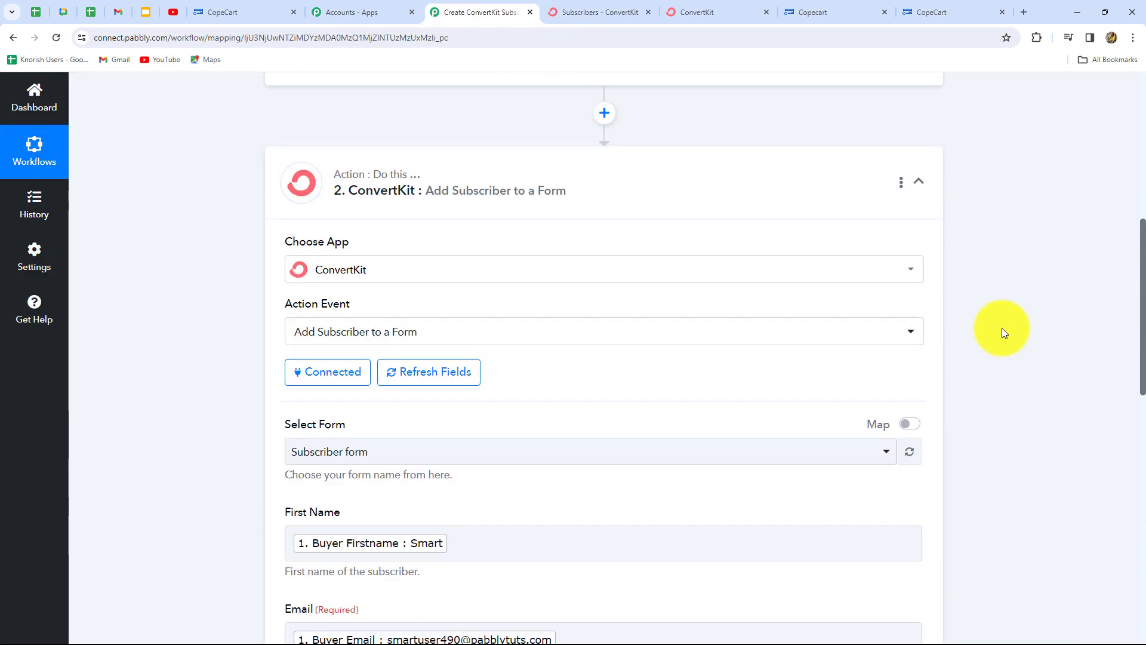
scroll(1002, 328, "up", 5)
left_click(918, 418)
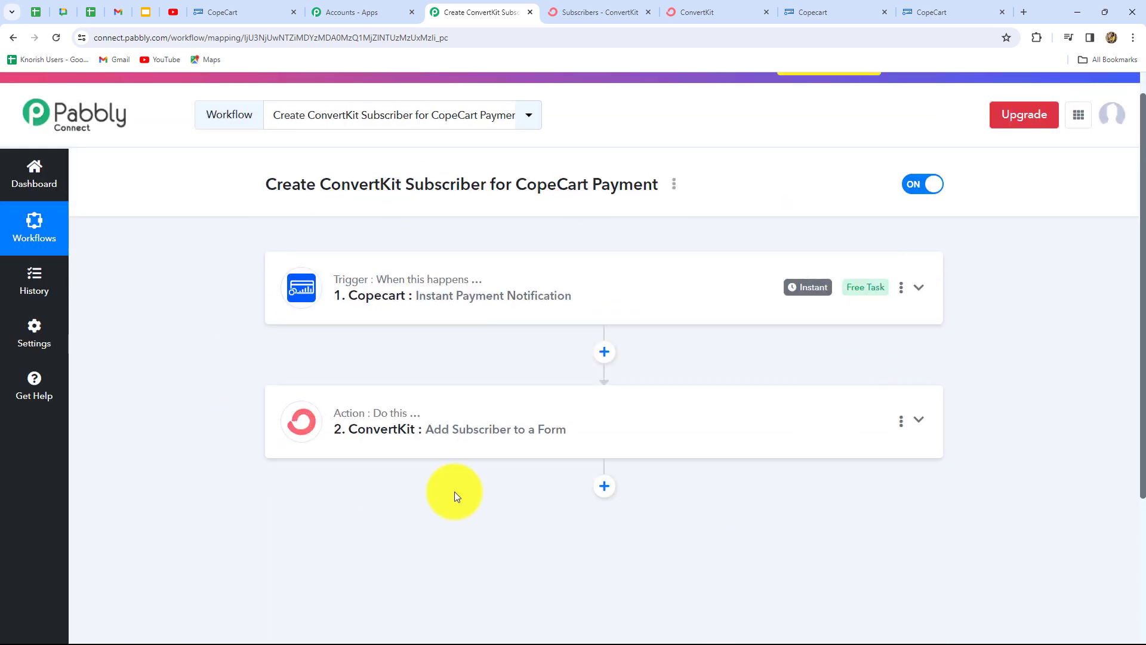
- Preview the Camera product's checkout in CopeCart and select the test payment method
left_click(806, 9)
mouse_move(125, 386)
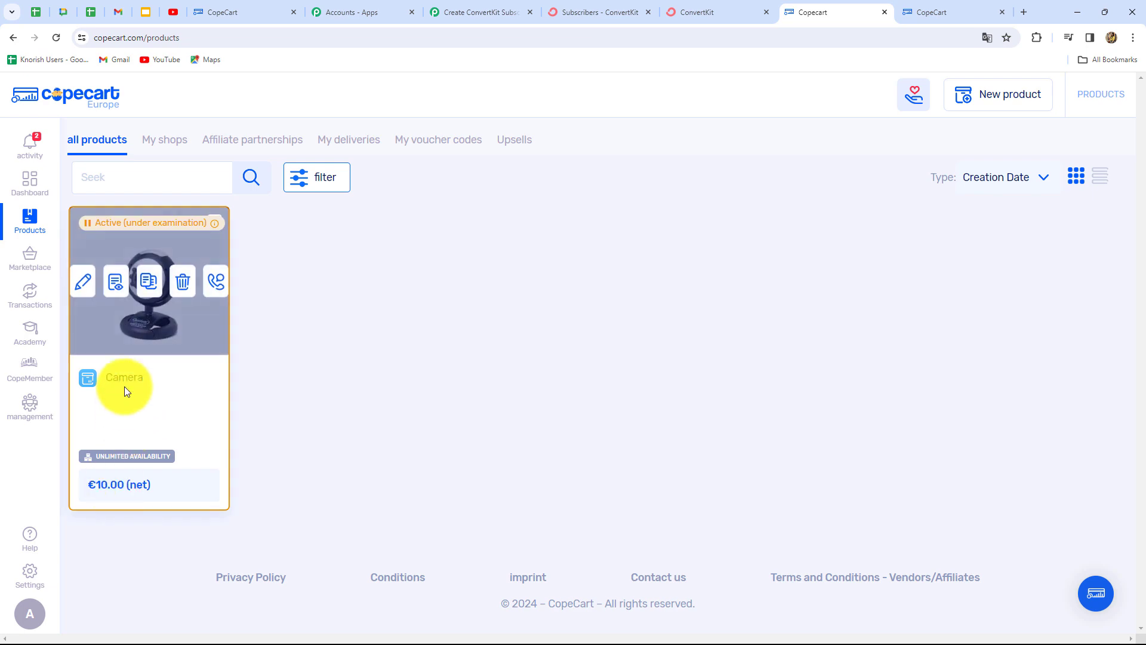
left_click(119, 285)
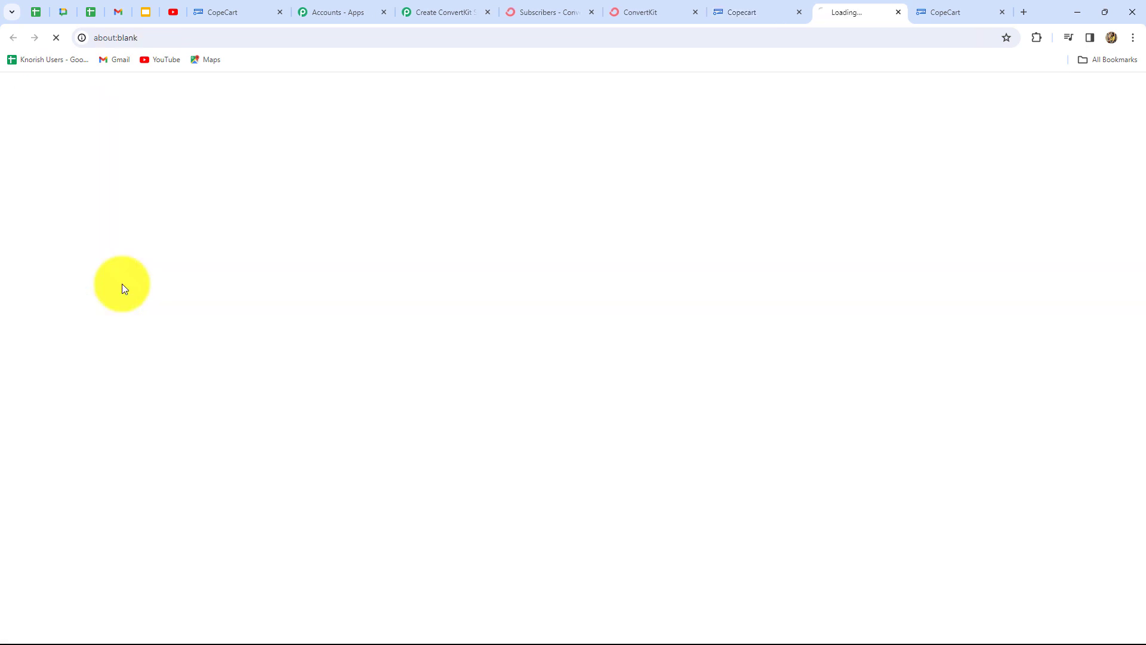
scroll(170, 342, "down", 5)
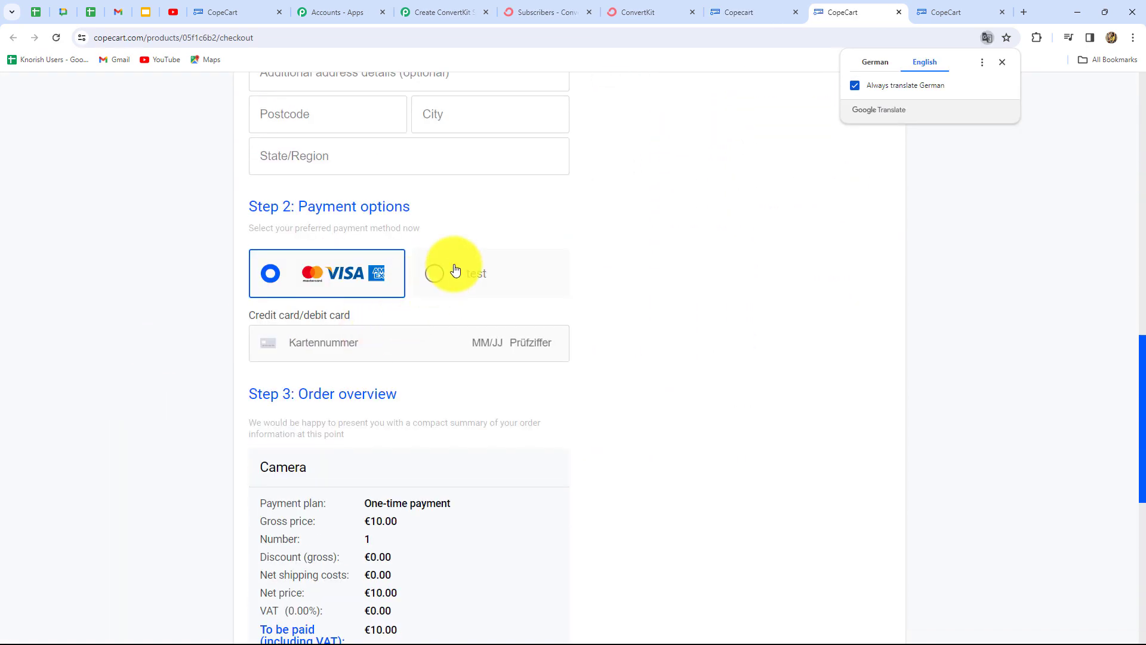
left_click(451, 267)
scroll(740, 388, "up", 6)
scroll(740, 389, "up", 2)
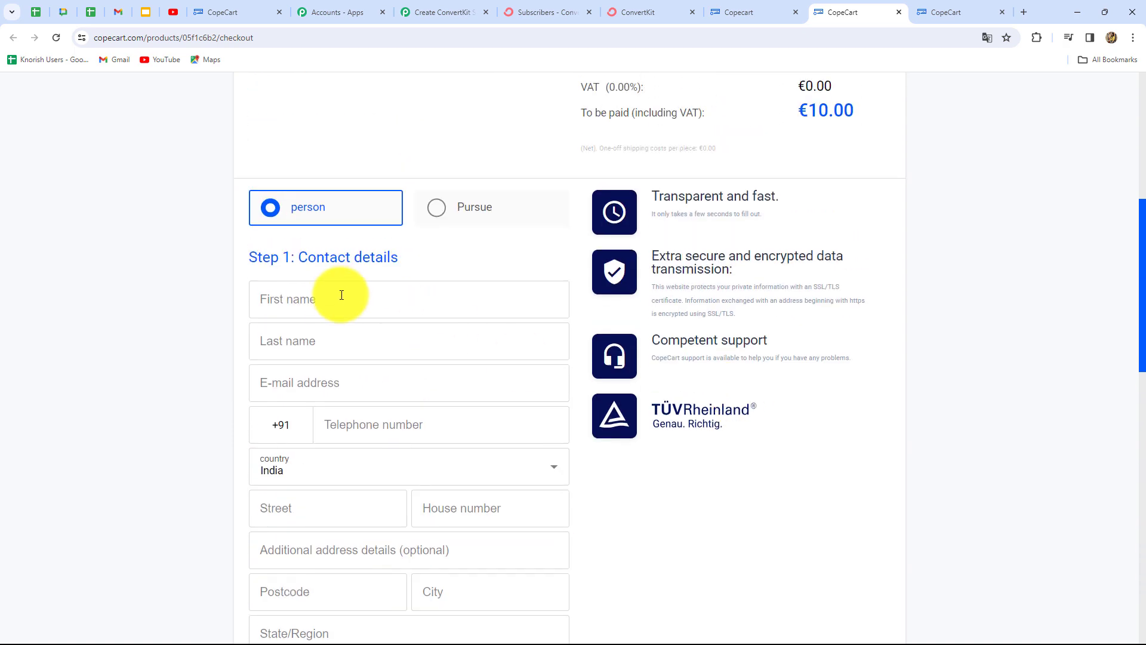
- Fill in the test buyer's first name, last name, e-mail address and telephone number
left_click(334, 298)
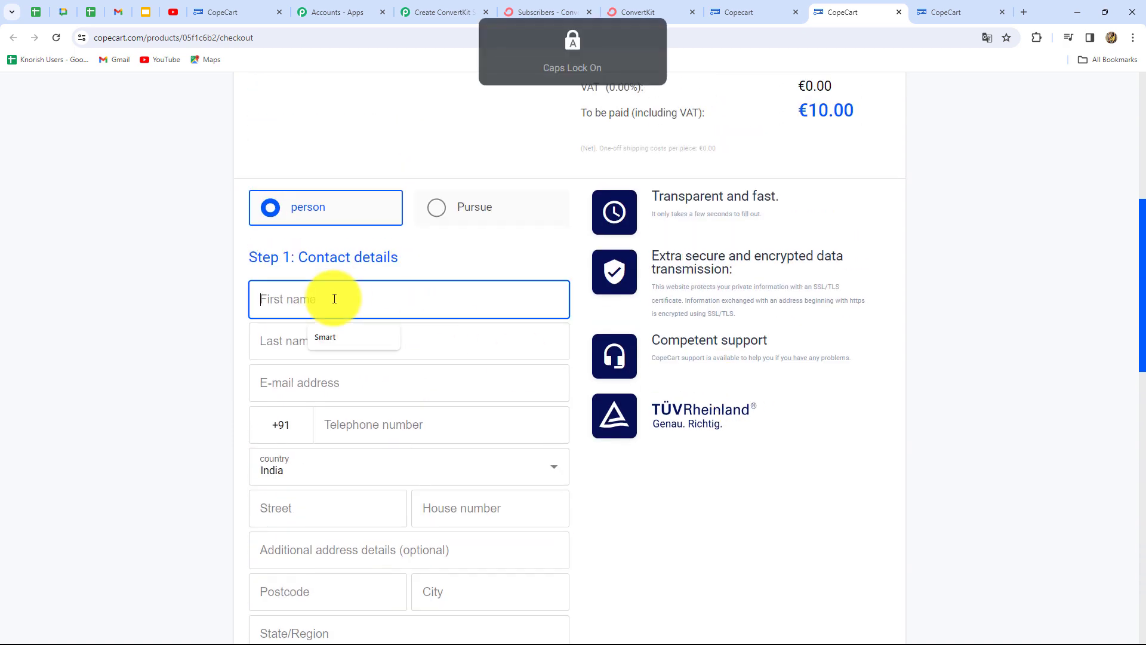
type("Test")
left_click(323, 339)
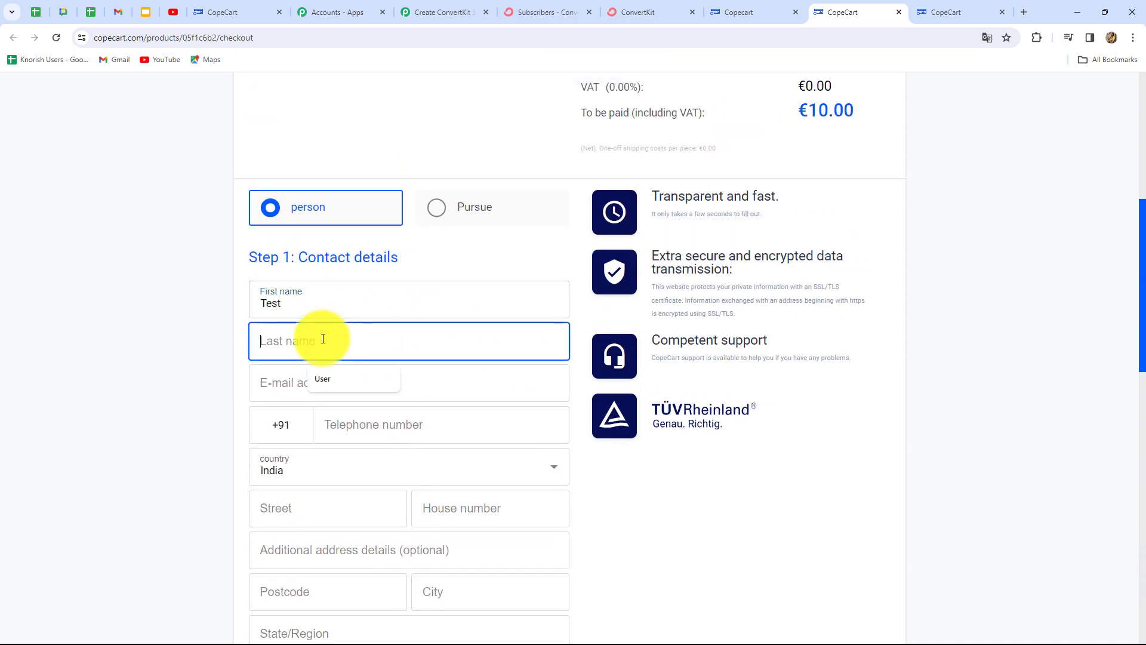
key("Caps_Lock")
type("User")
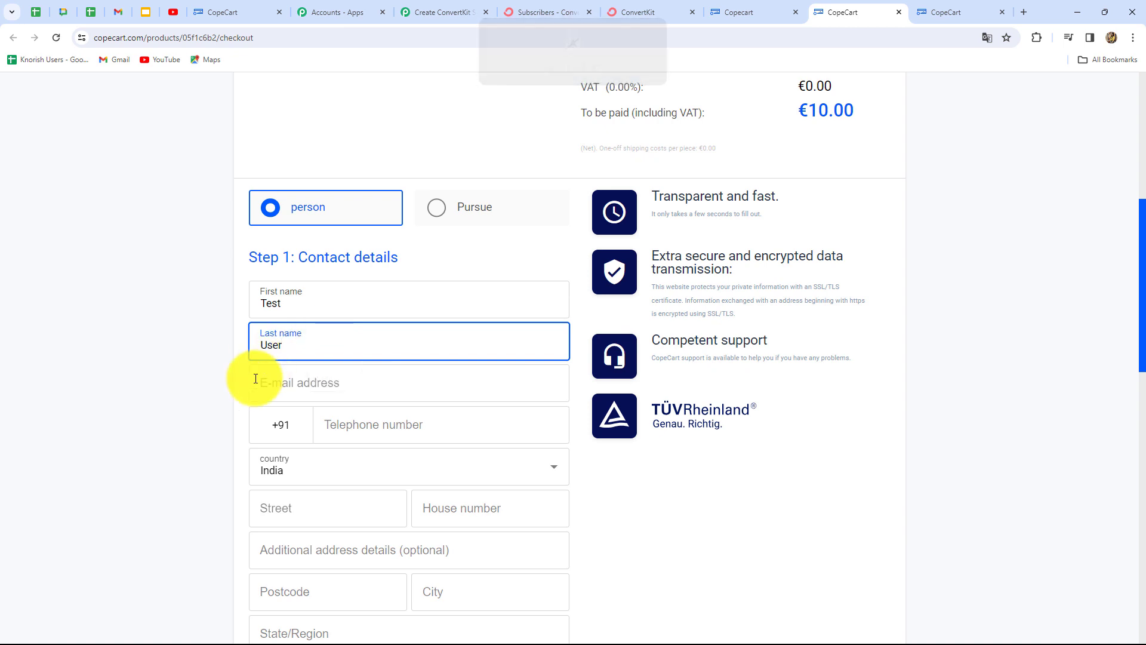
left_click(280, 383)
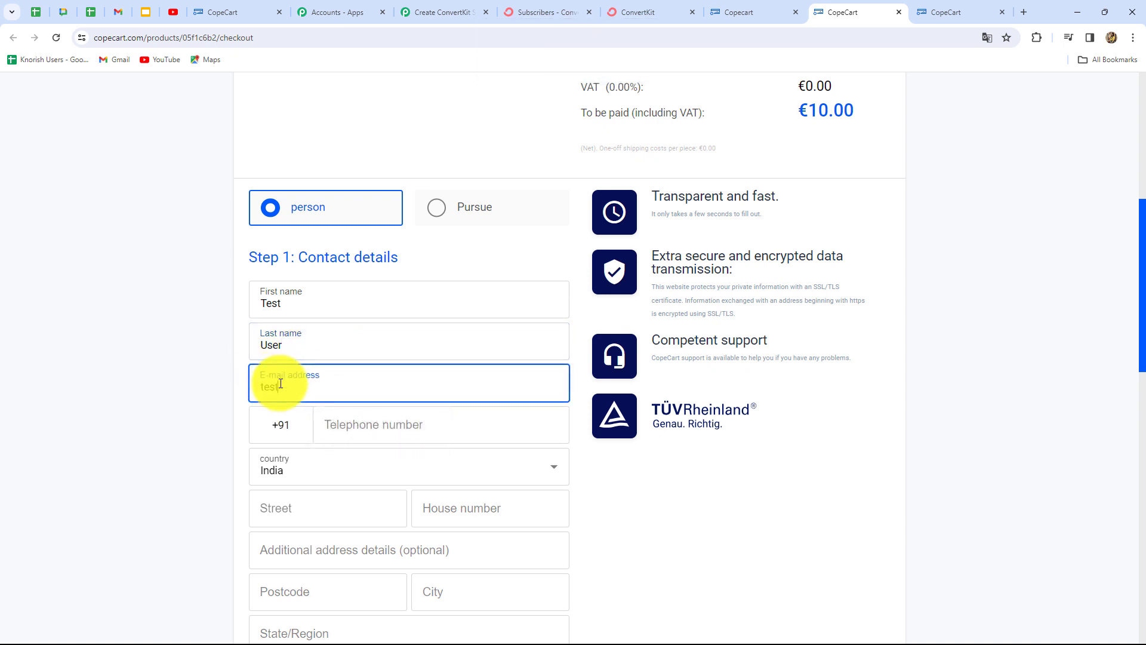
left_click(354, 433)
type("8989898989")
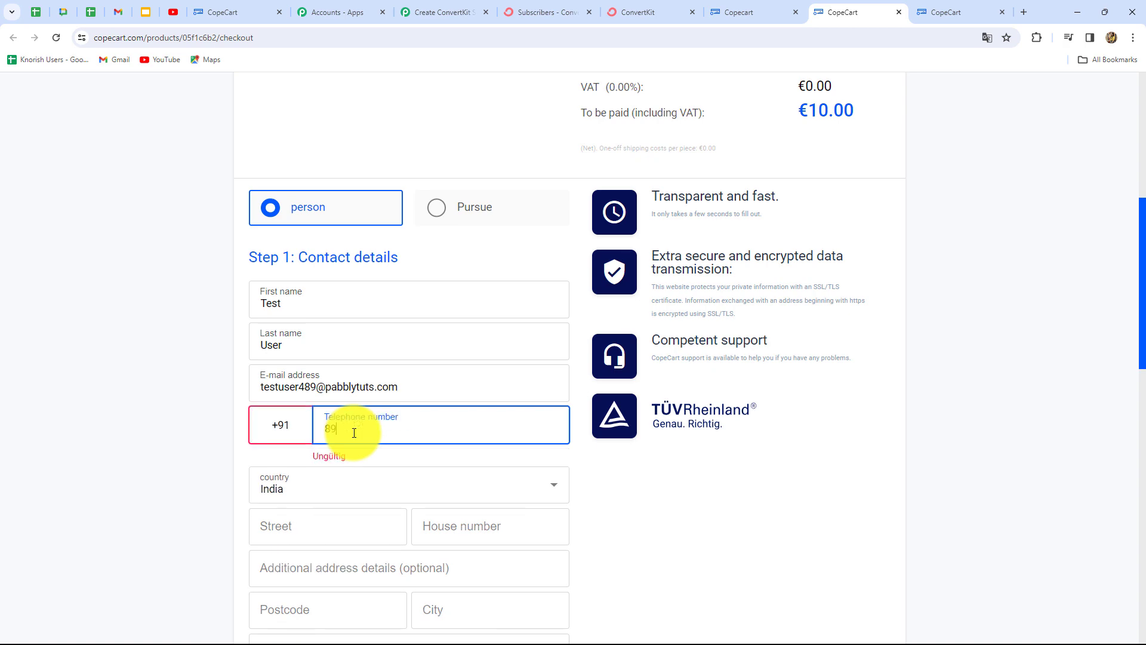
- Enter the buyer's street address and state or region to finish the checkout form
scroll(269, 351, "down", 5)
left_click(297, 219)
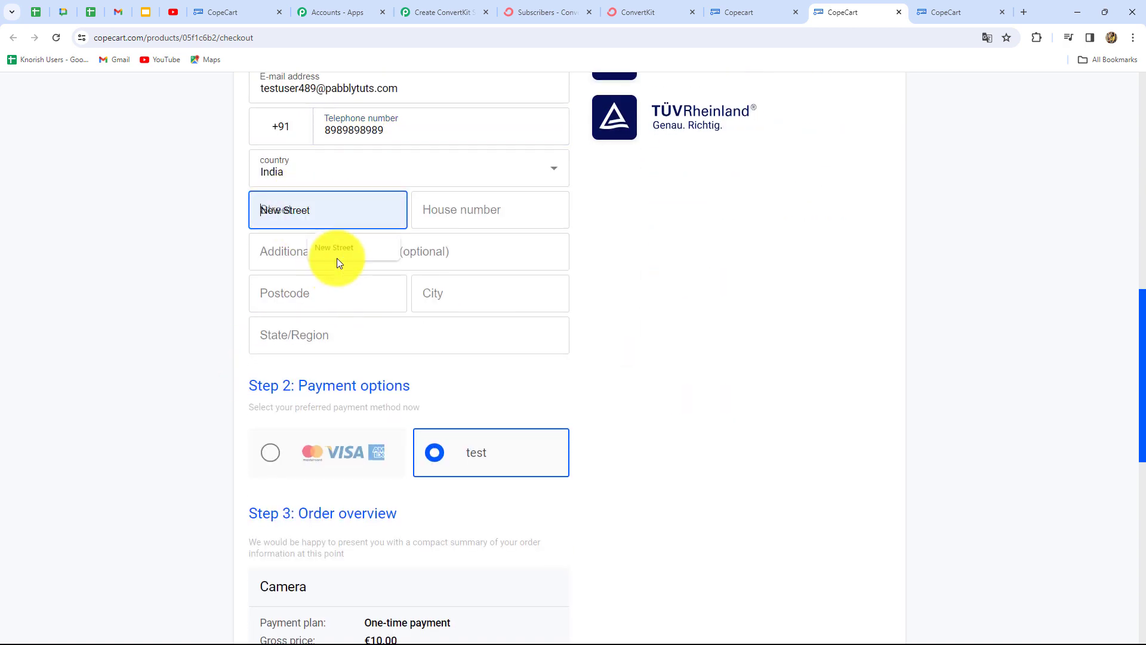
type("Test Street")
left_click(449, 208)
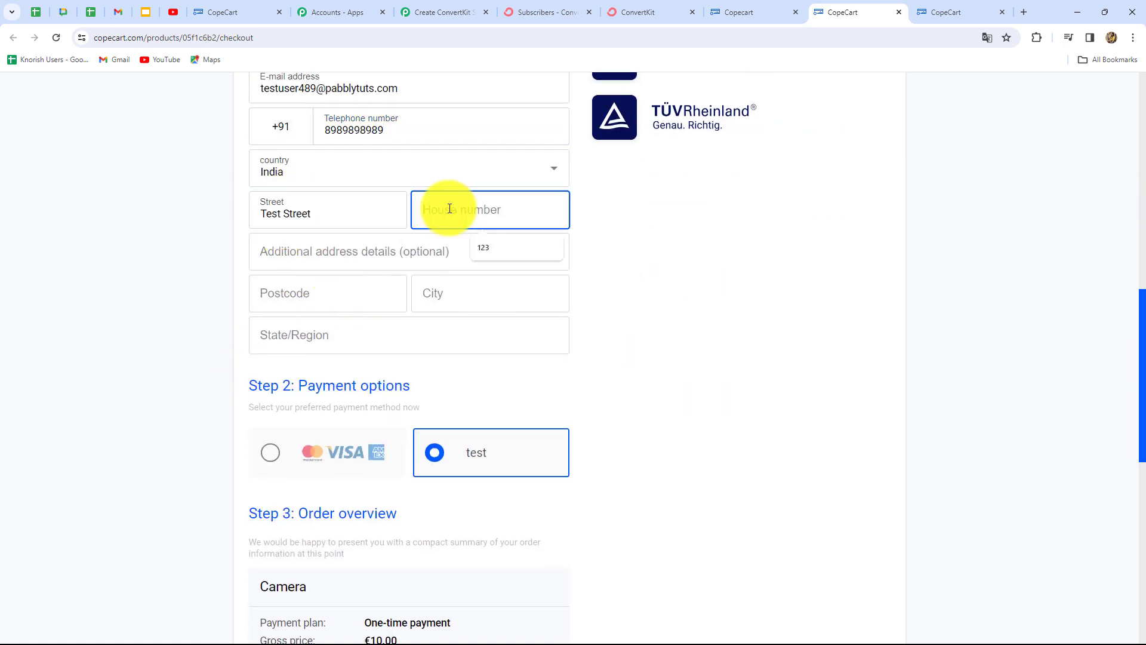
left_click(349, 334)
type("Madhya Pradesh")
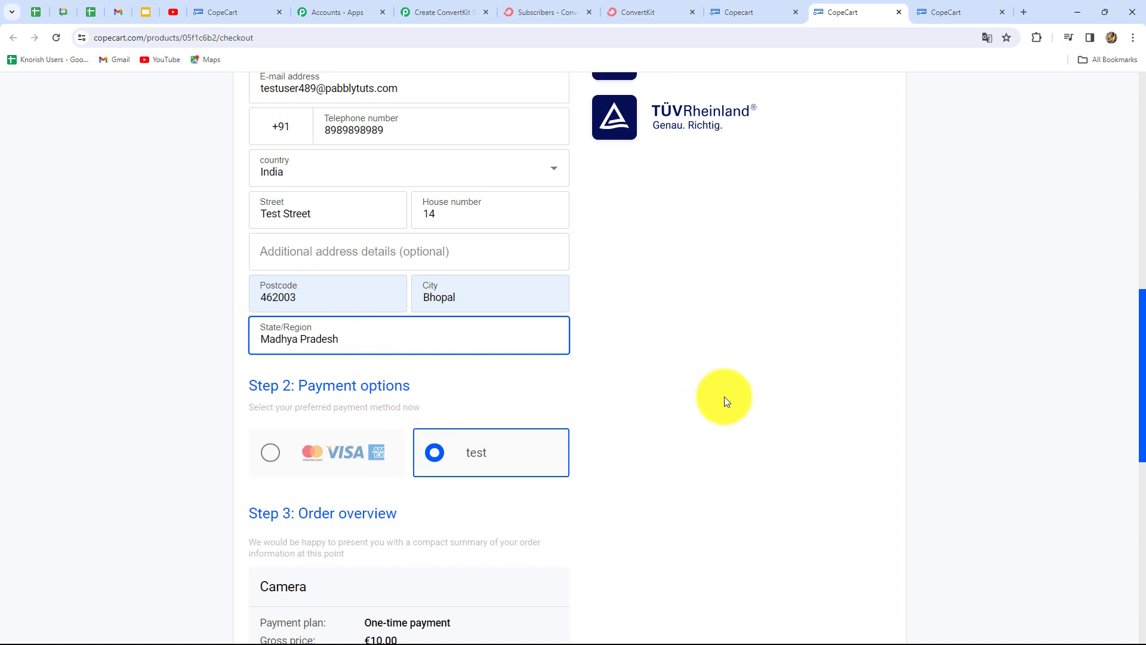
scroll(715, 397, "down", 1)
scroll(715, 396, "down", 9)
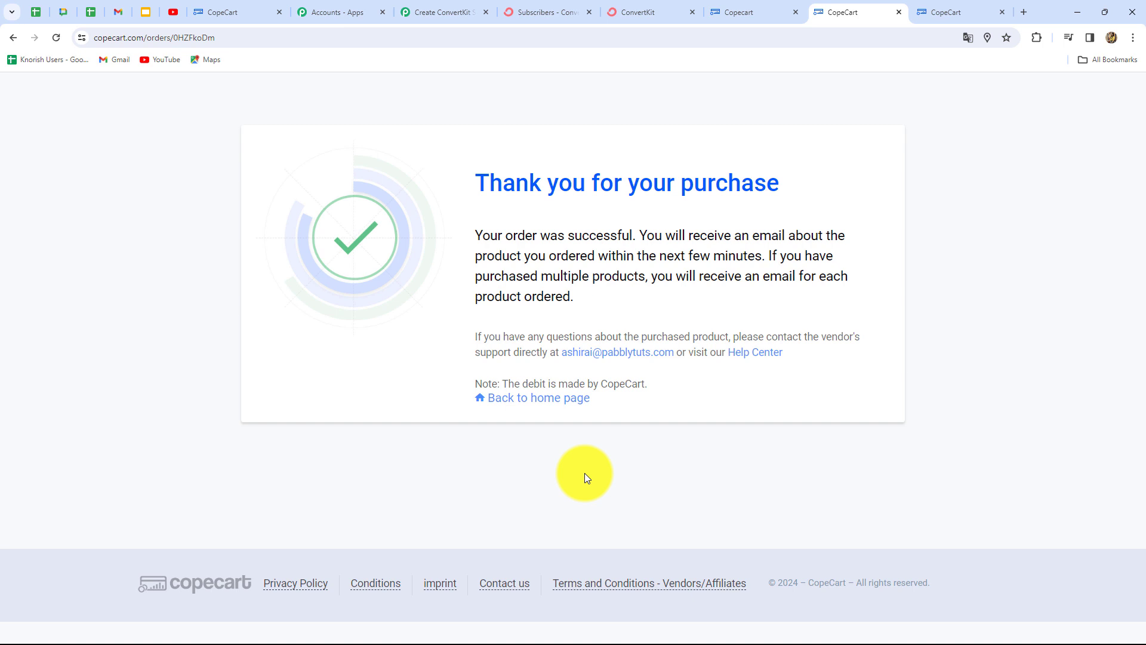
- Reload ConvertKit's subscriber list to confirm 3 subscribers, then return to the Pabbly workflow
left_click(529, 8)
left_click(54, 39)
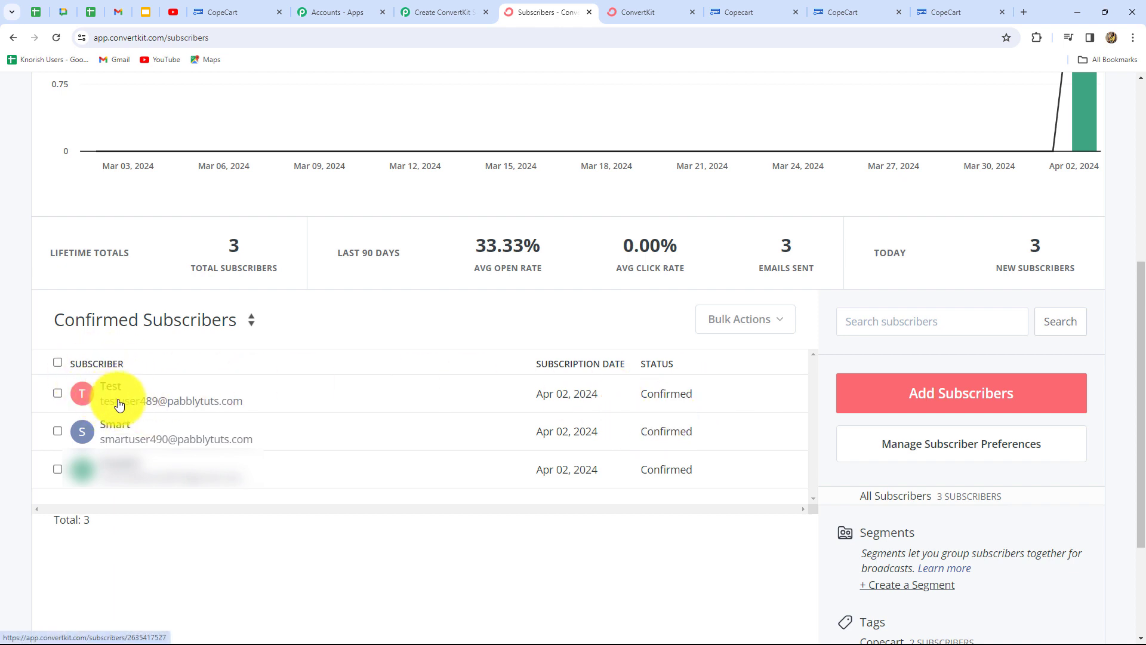
left_click(426, 12)
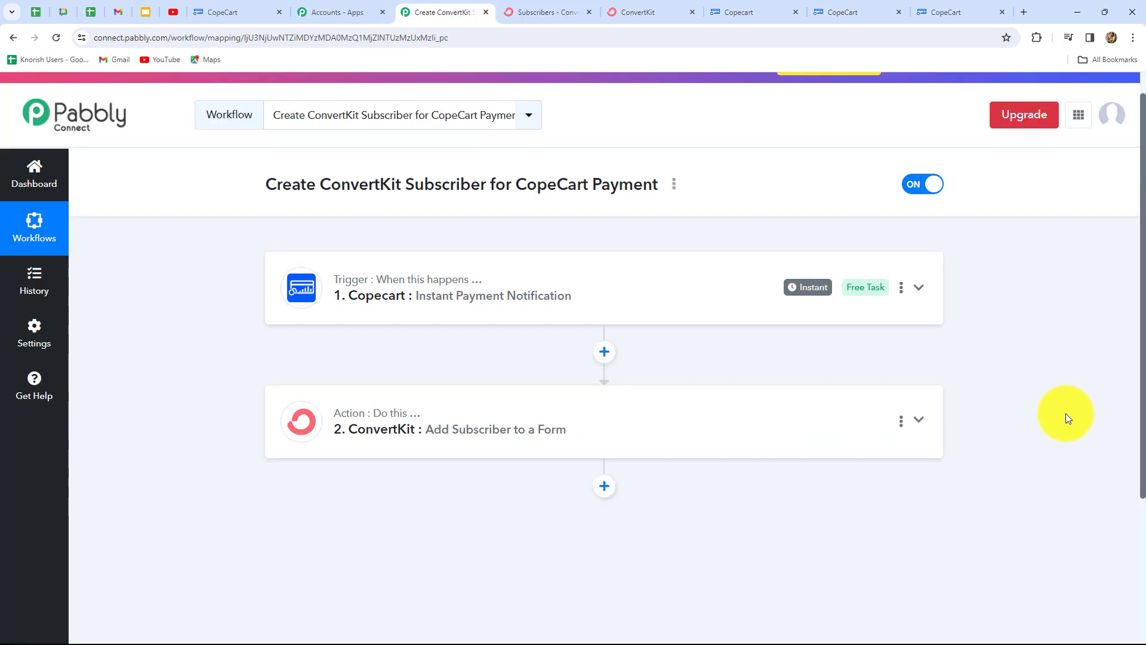